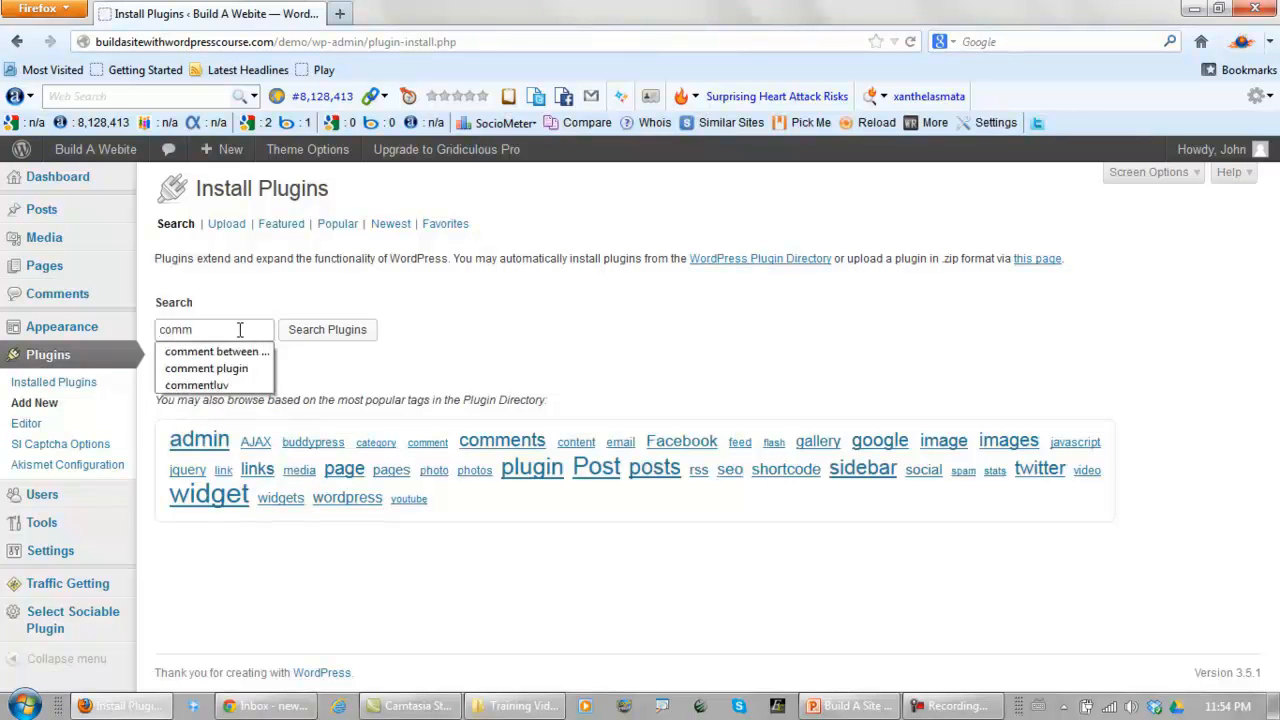
Search the plugin directory for commentluv, then install and activate the CommentLuv plugin
click(237, 386)
click(310, 333)
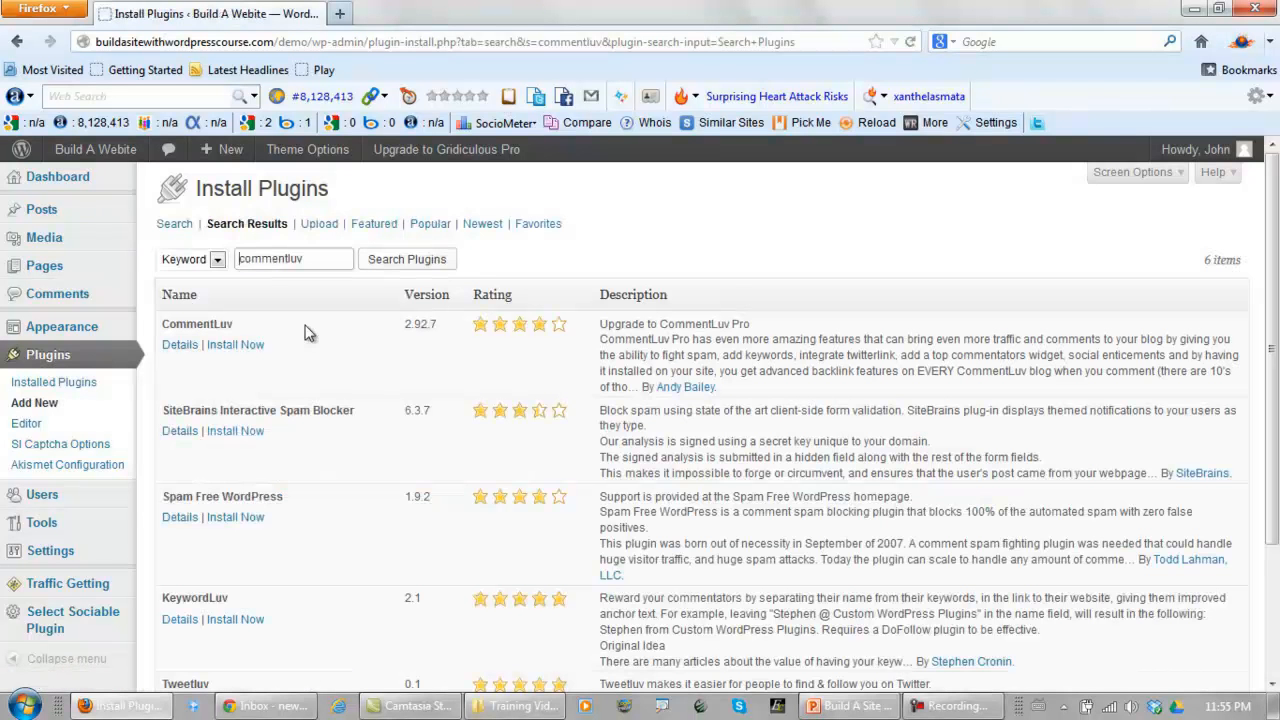
click(233, 345)
click(638, 388)
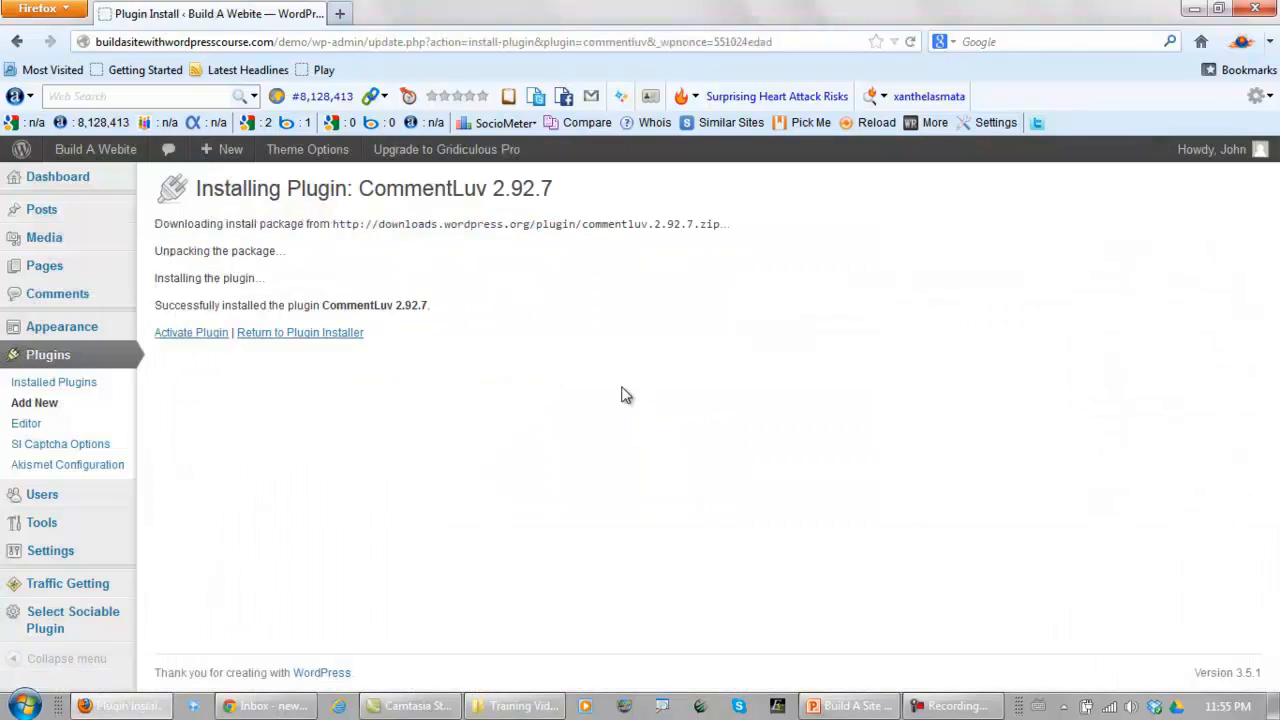
click(196, 334)
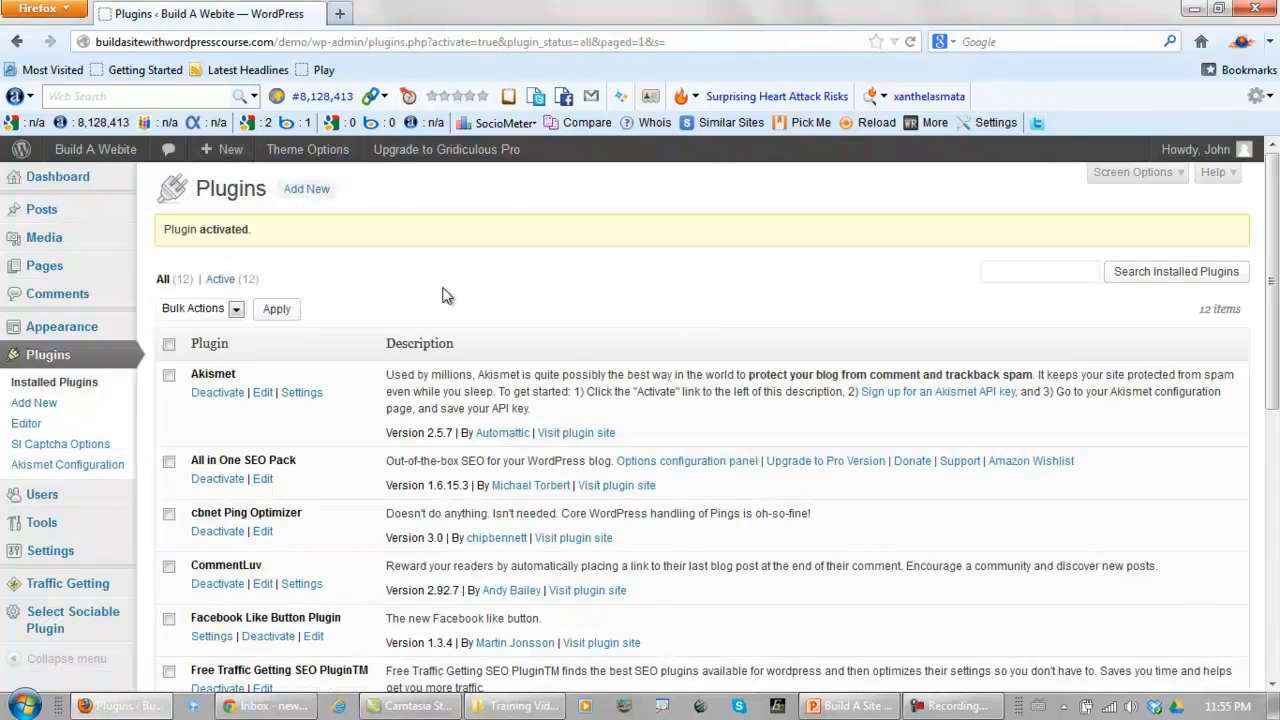
Find the Contact Form 7 plugin by searching for "contact form 7", and install and activate it
click(309, 194)
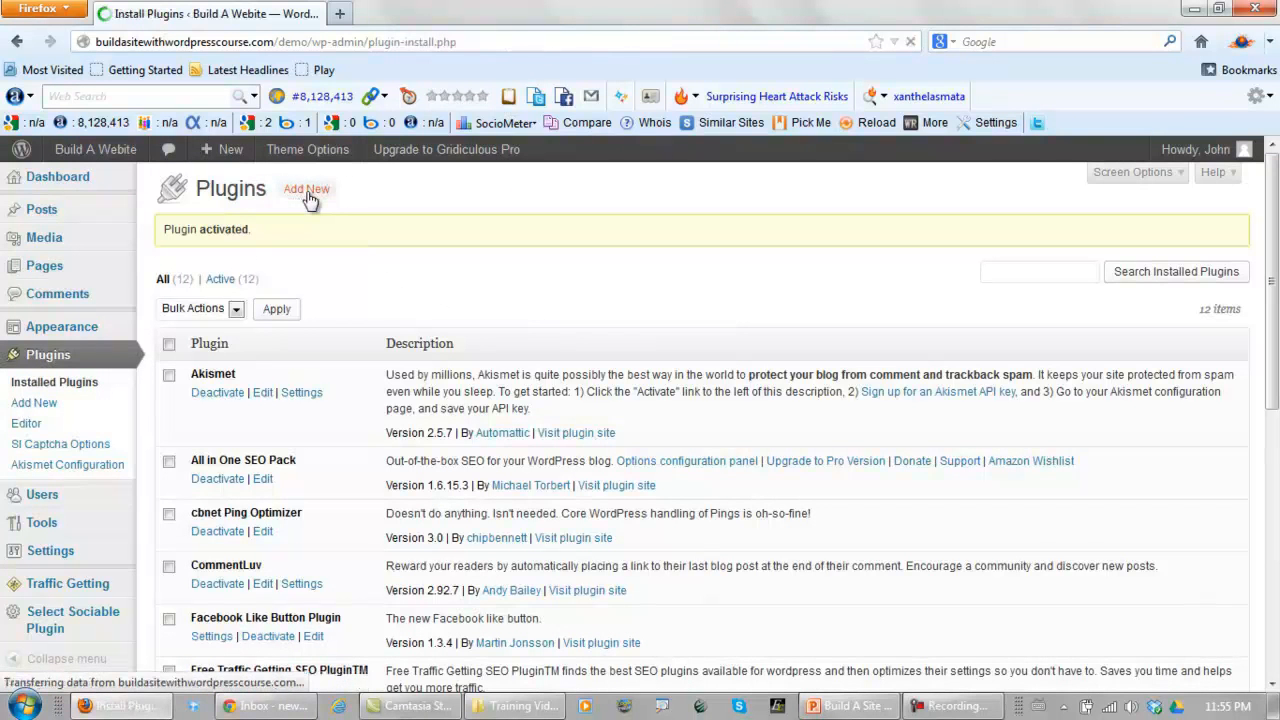
text(con)
click(247, 352)
click(296, 333)
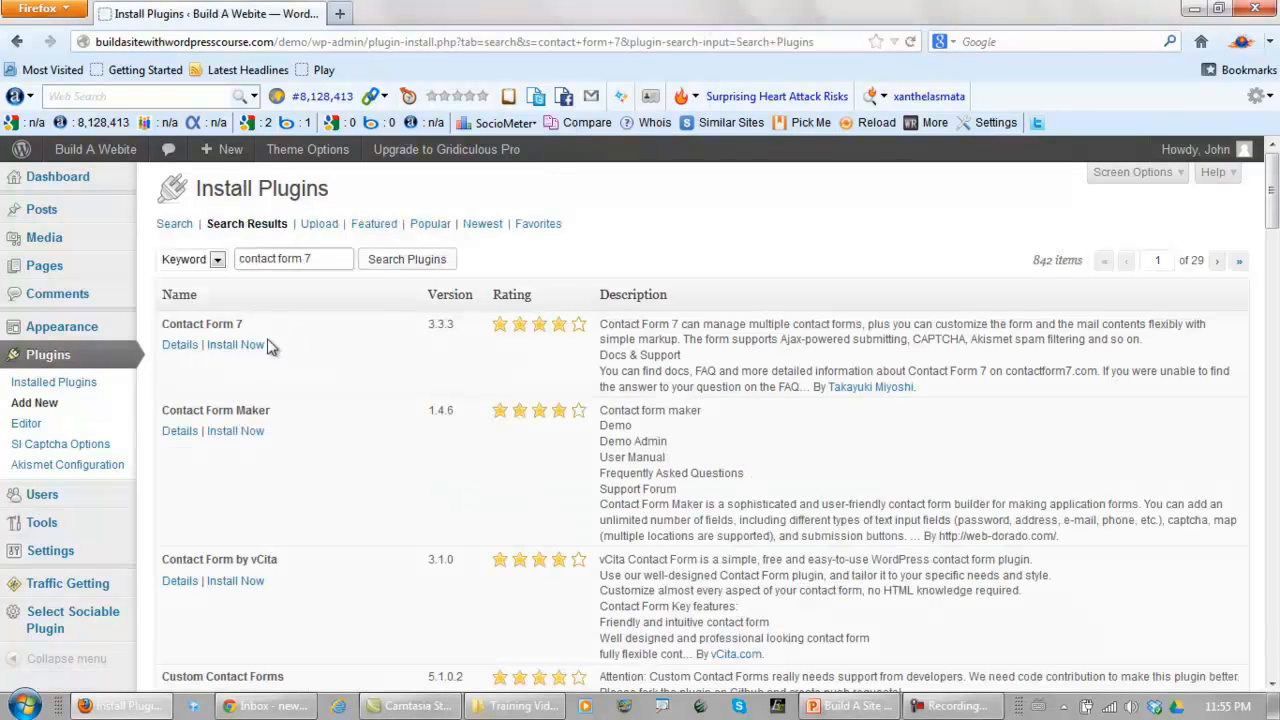
click(245, 350)
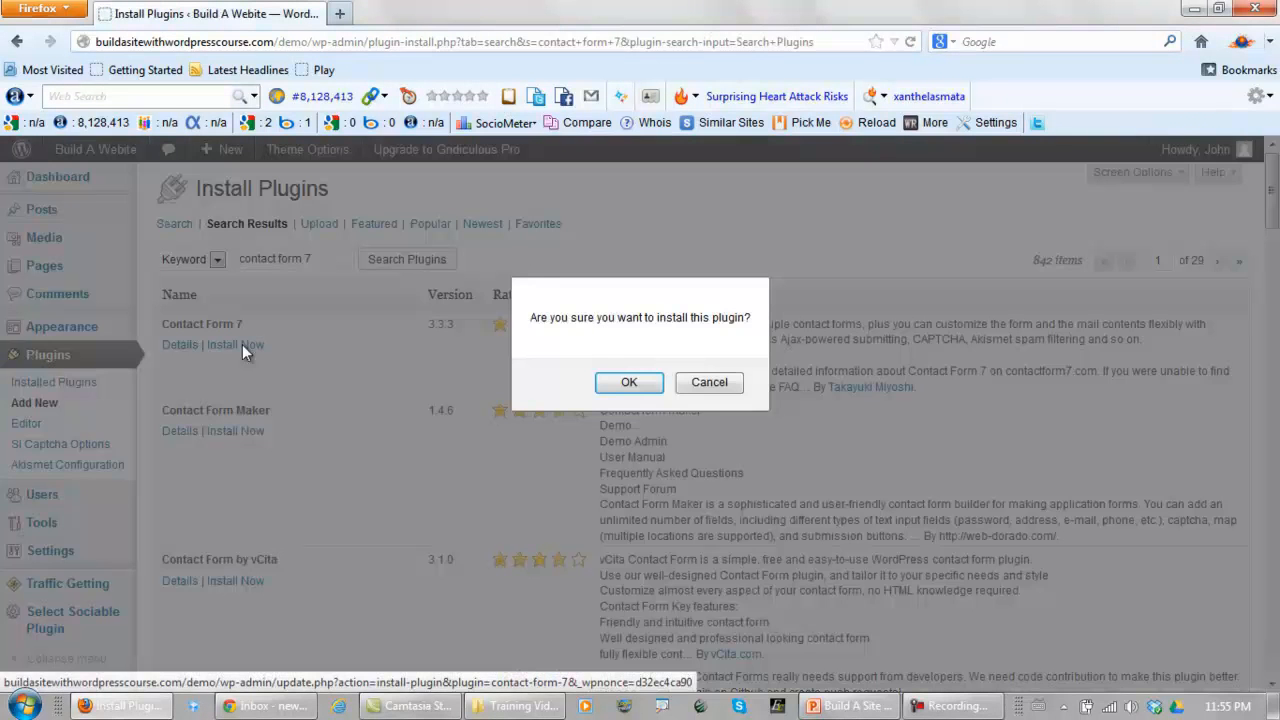
click(611, 382)
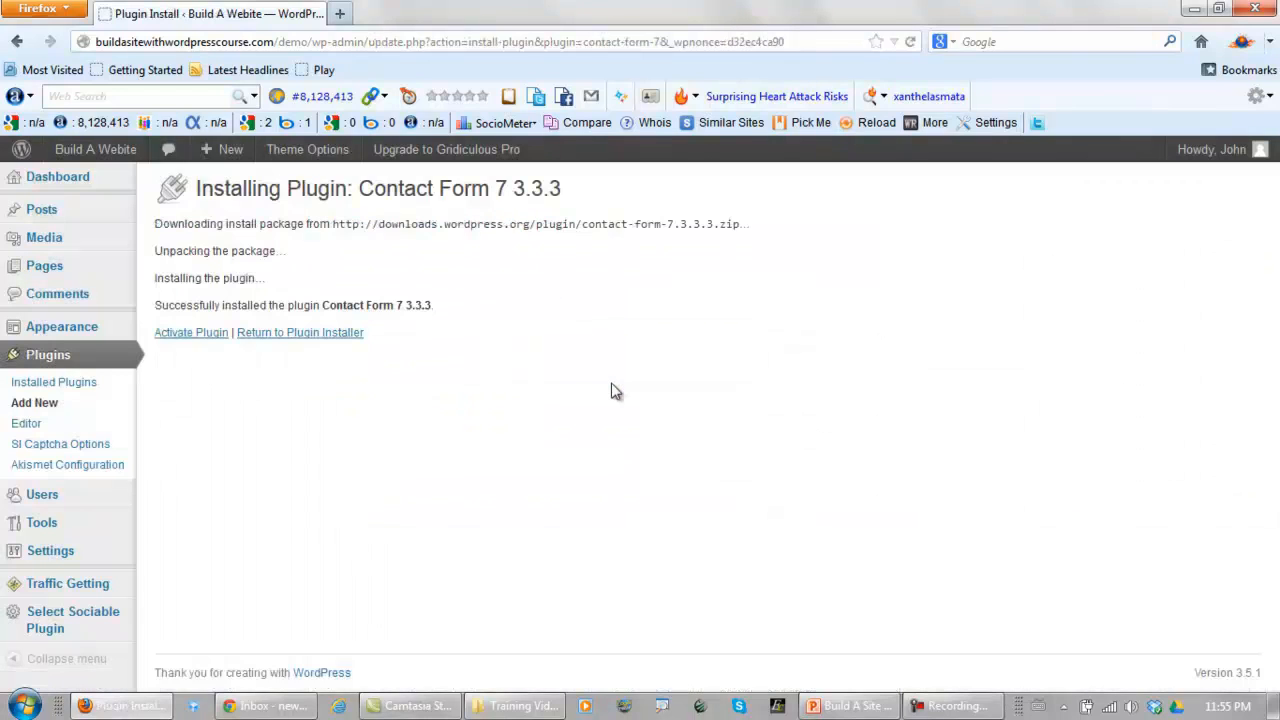
click(195, 334)
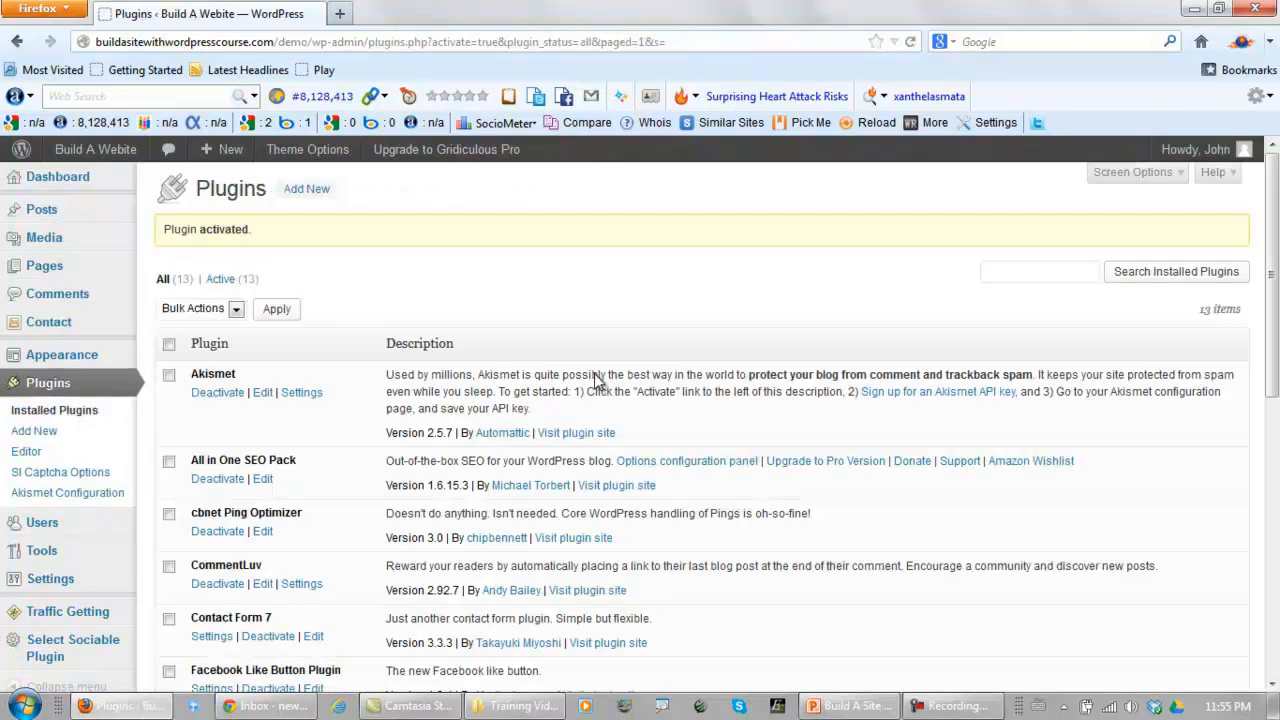
Add the Google Privacy Policy plugin by searching for "google privacy policy", and activate it
click(305, 195)
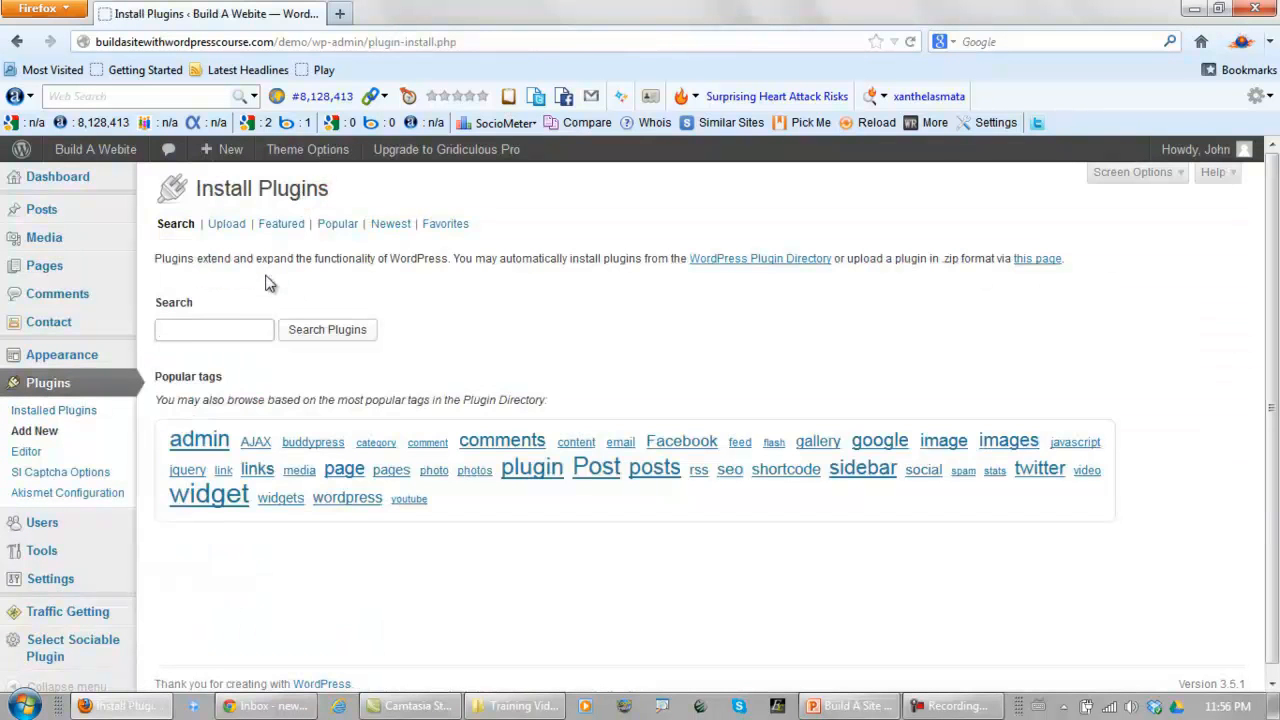
text(g)
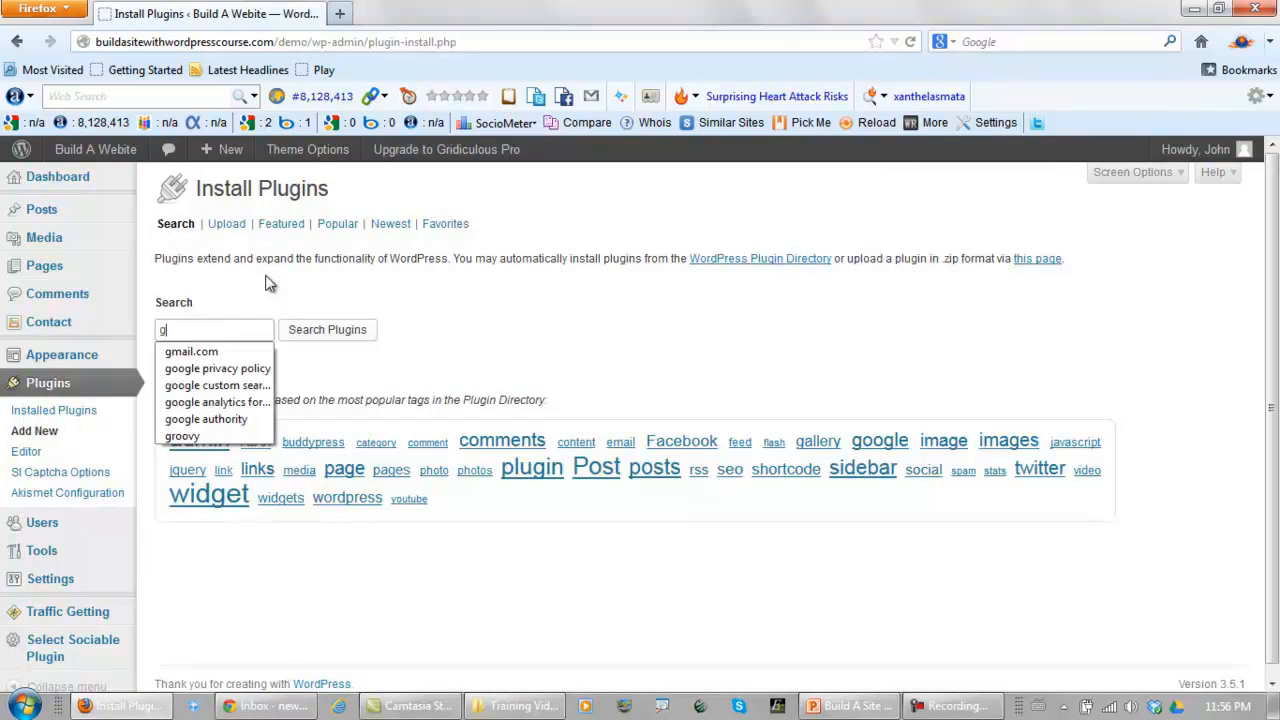
text(oog)
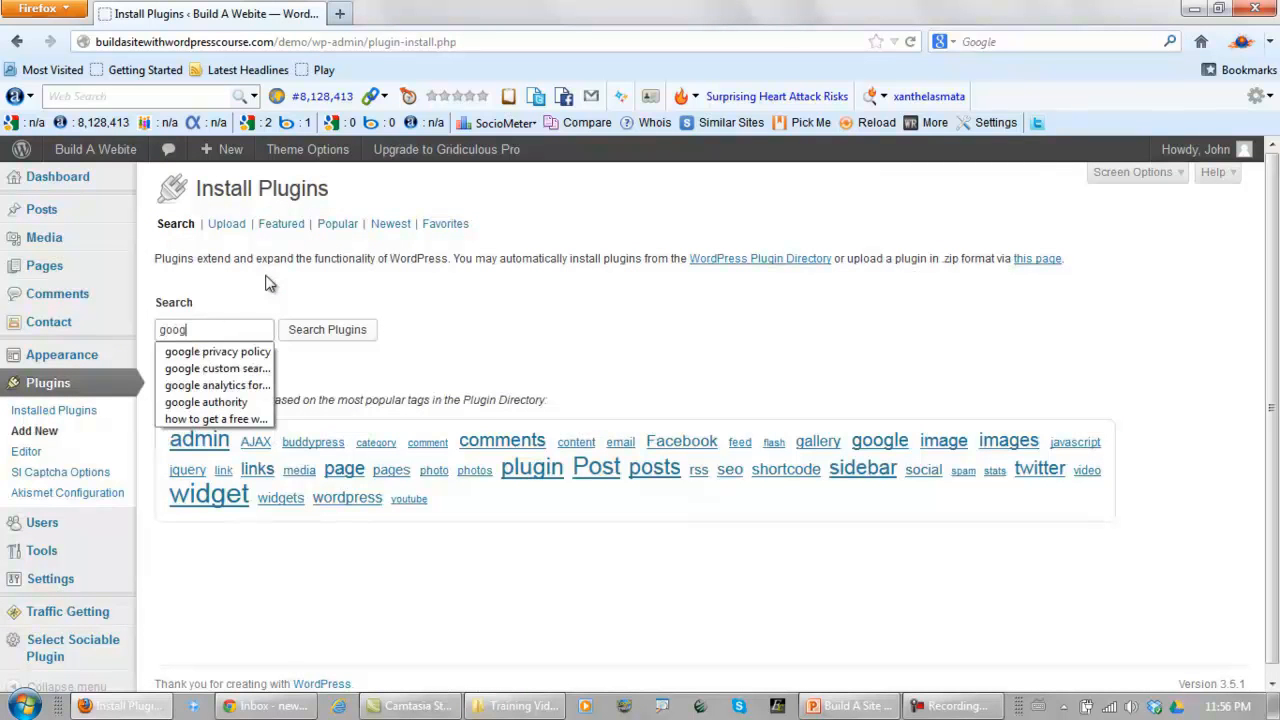
click(215, 352)
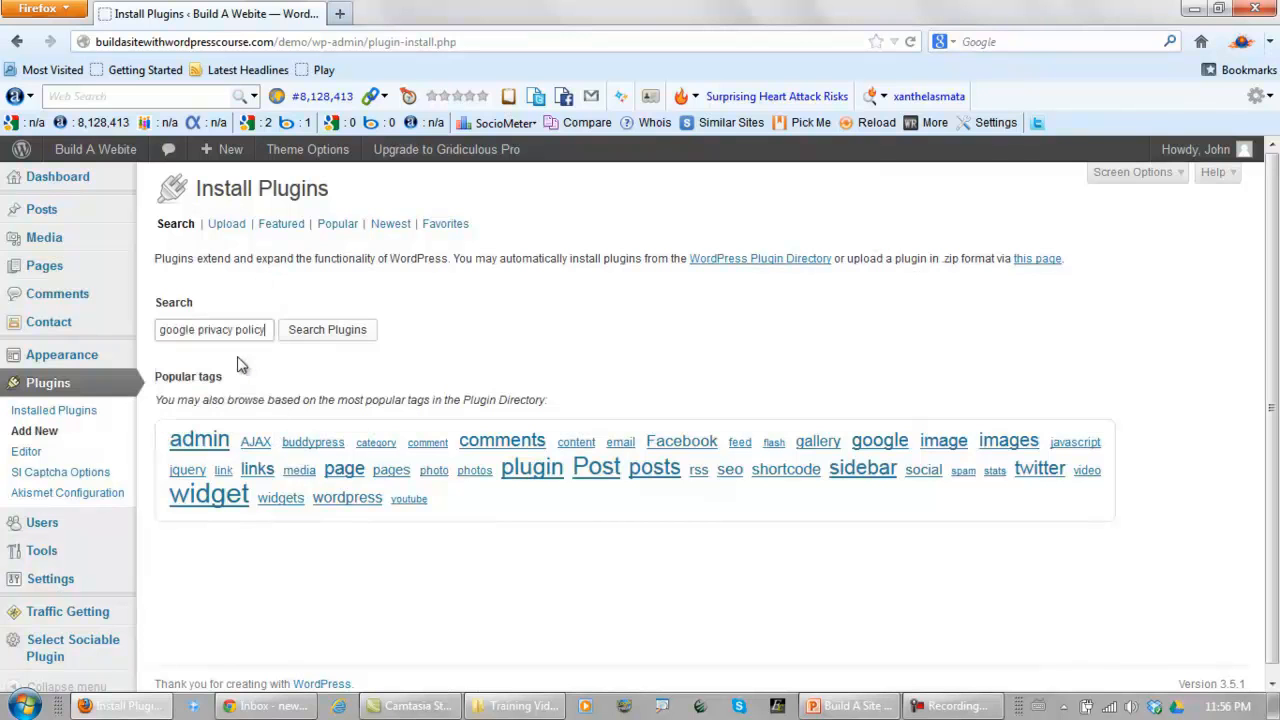
click(309, 338)
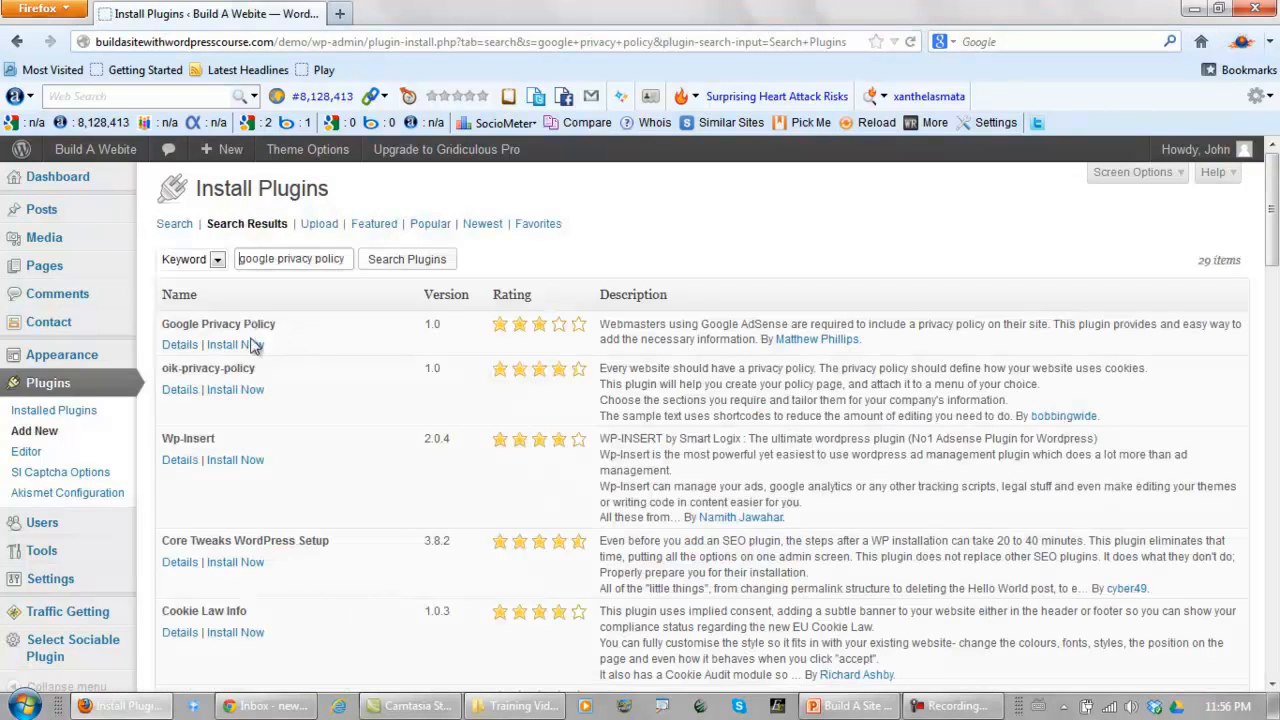
click(229, 345)
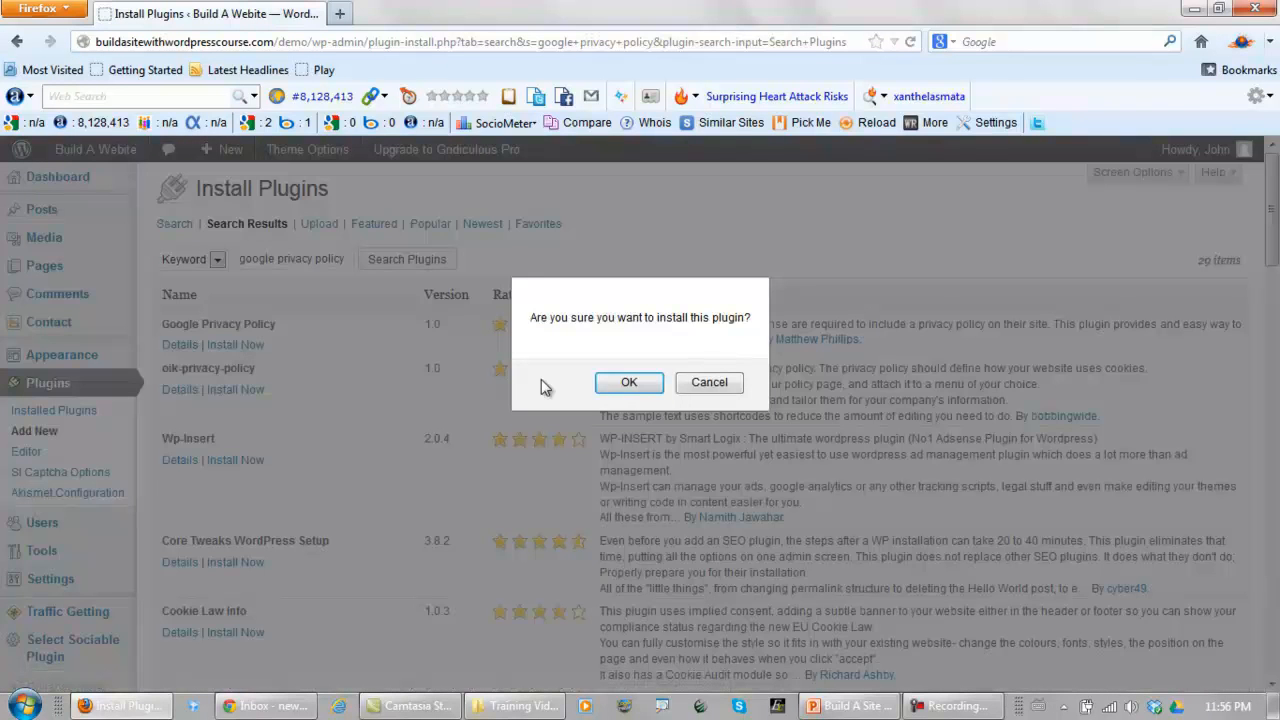
click(612, 381)
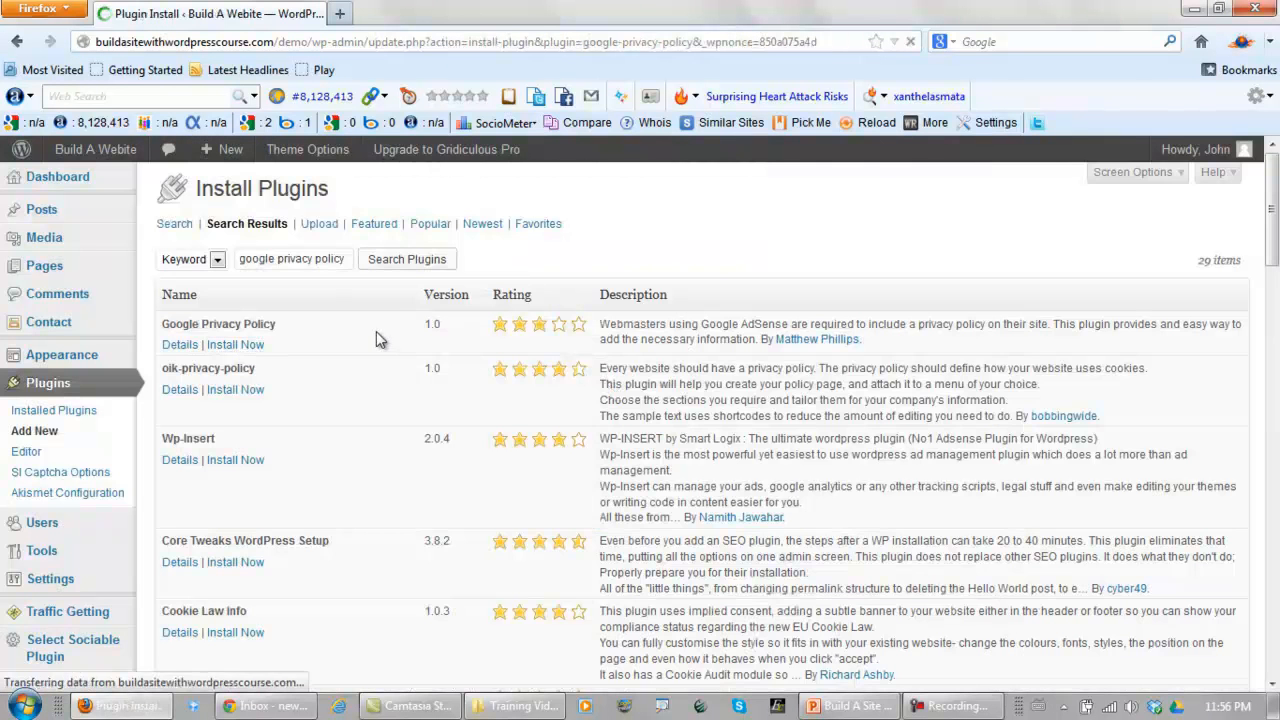
click(199, 340)
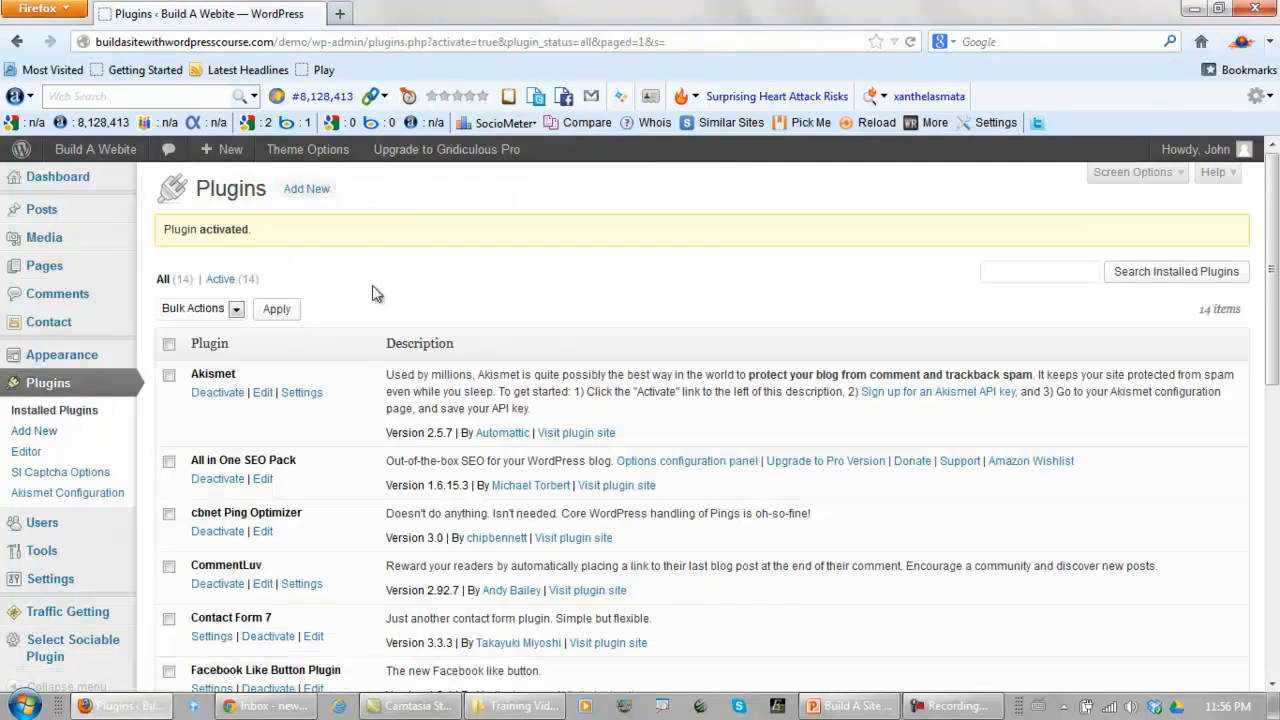
Search for "video sitemap" among new plugins, and install and activate Google XML Sitemap for Videos
click(290, 195)
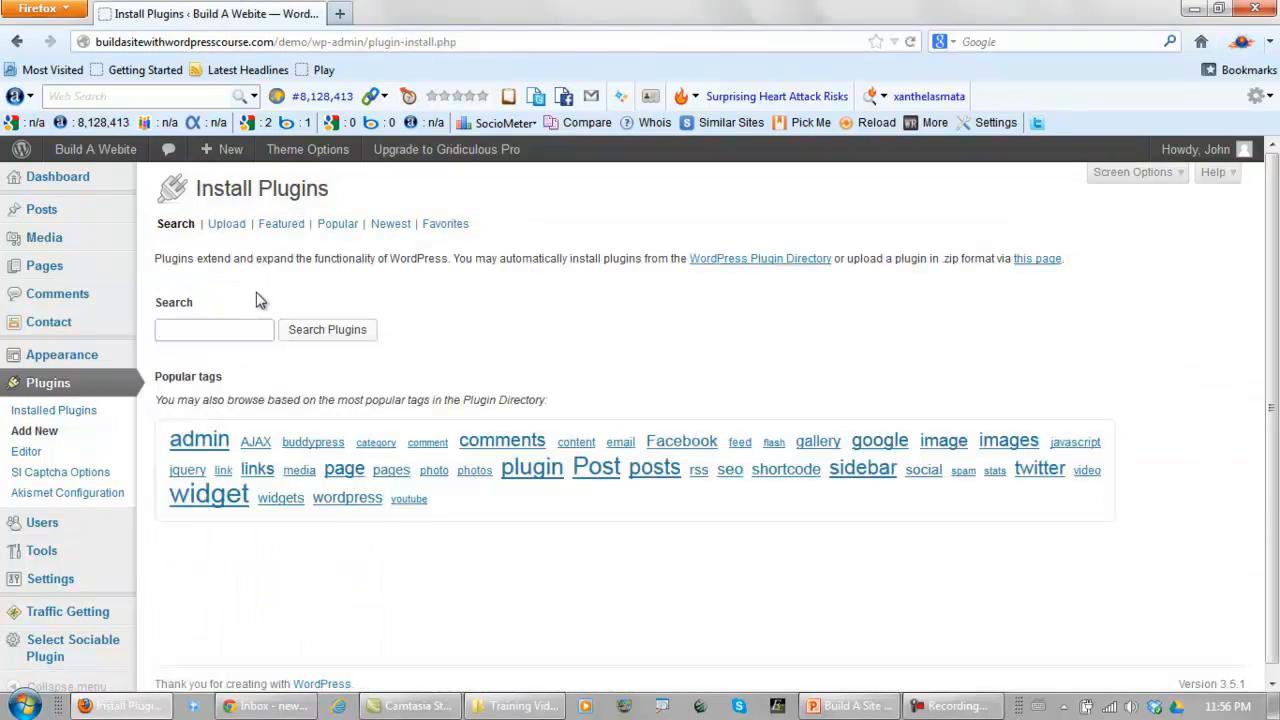
text(video)
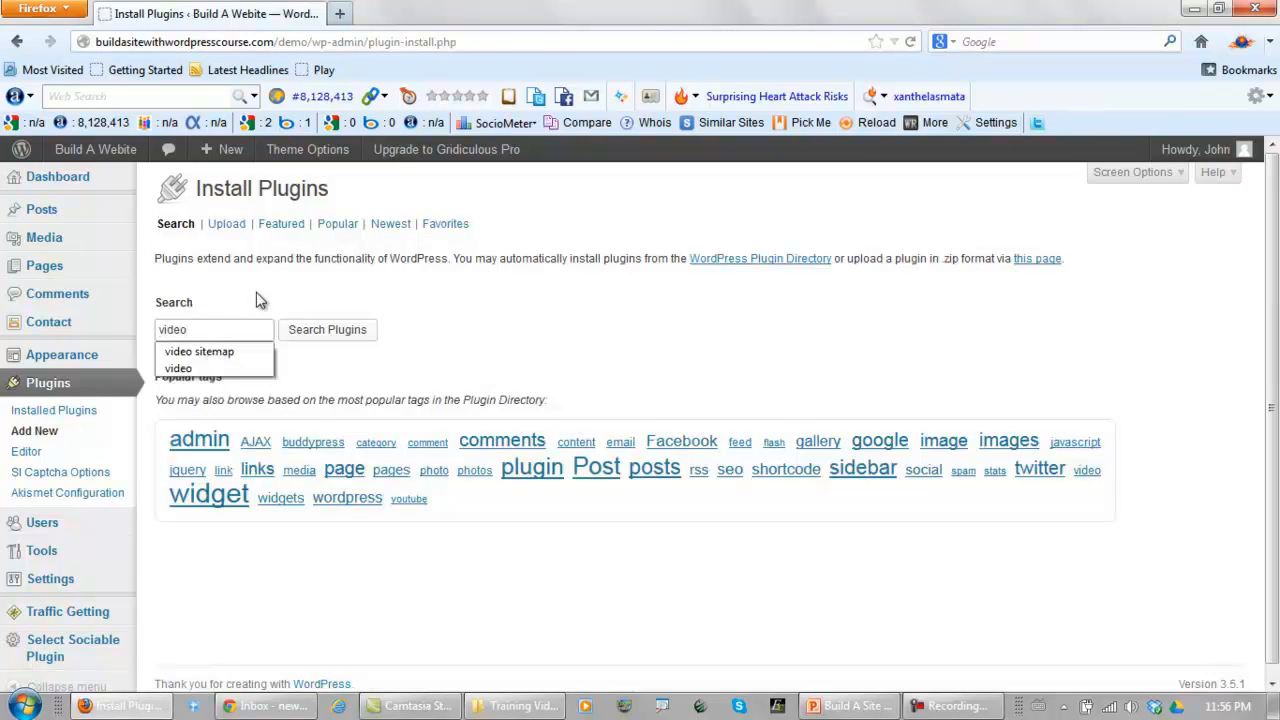
click(232, 352)
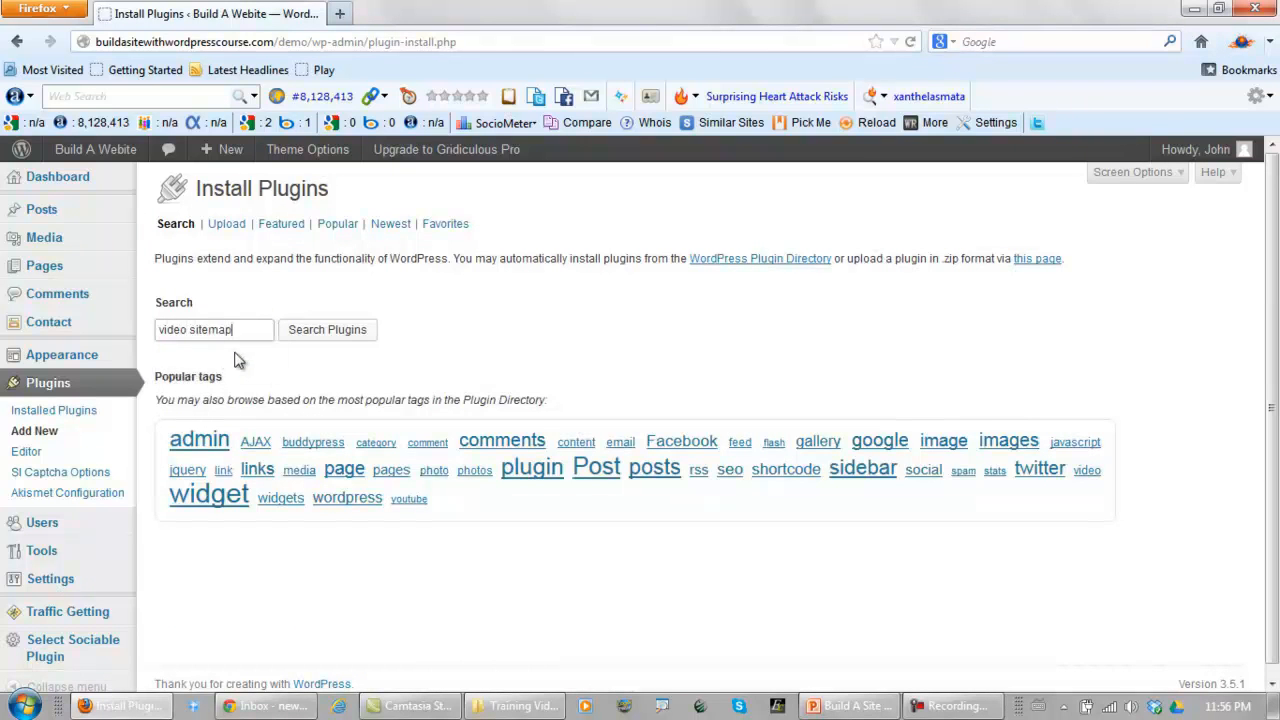
click(343, 334)
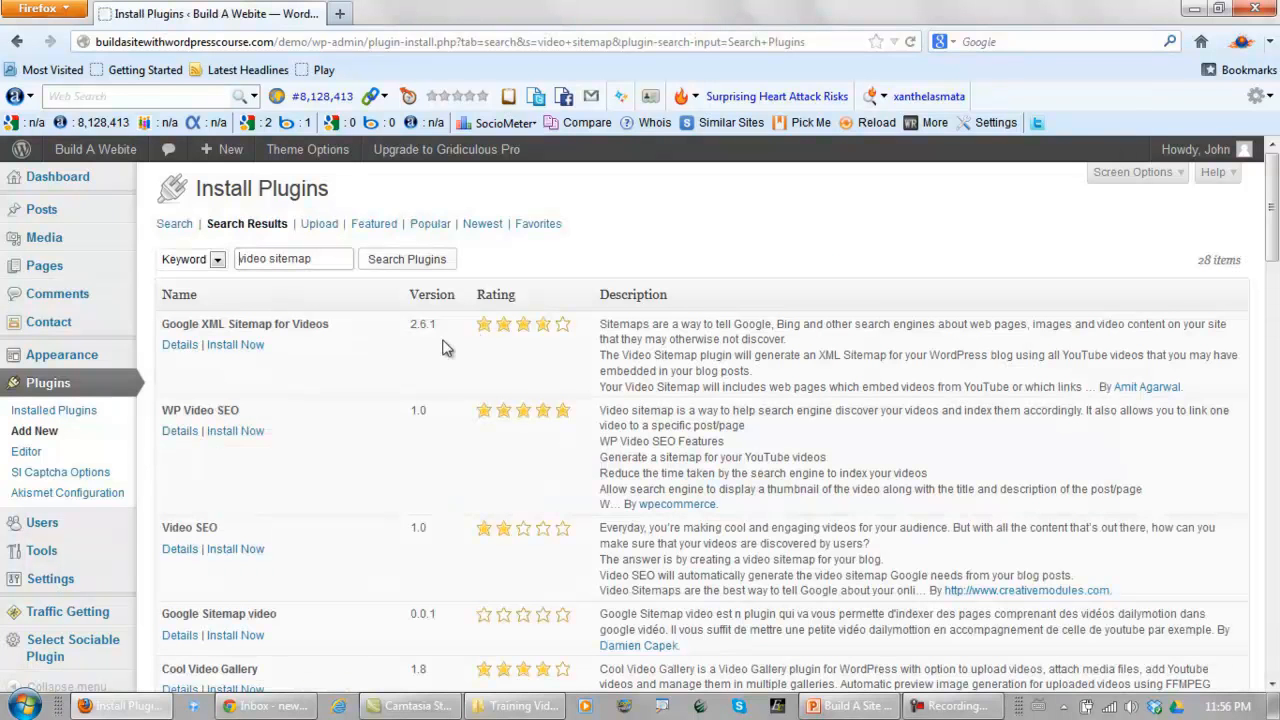
click(235, 344)
click(604, 381)
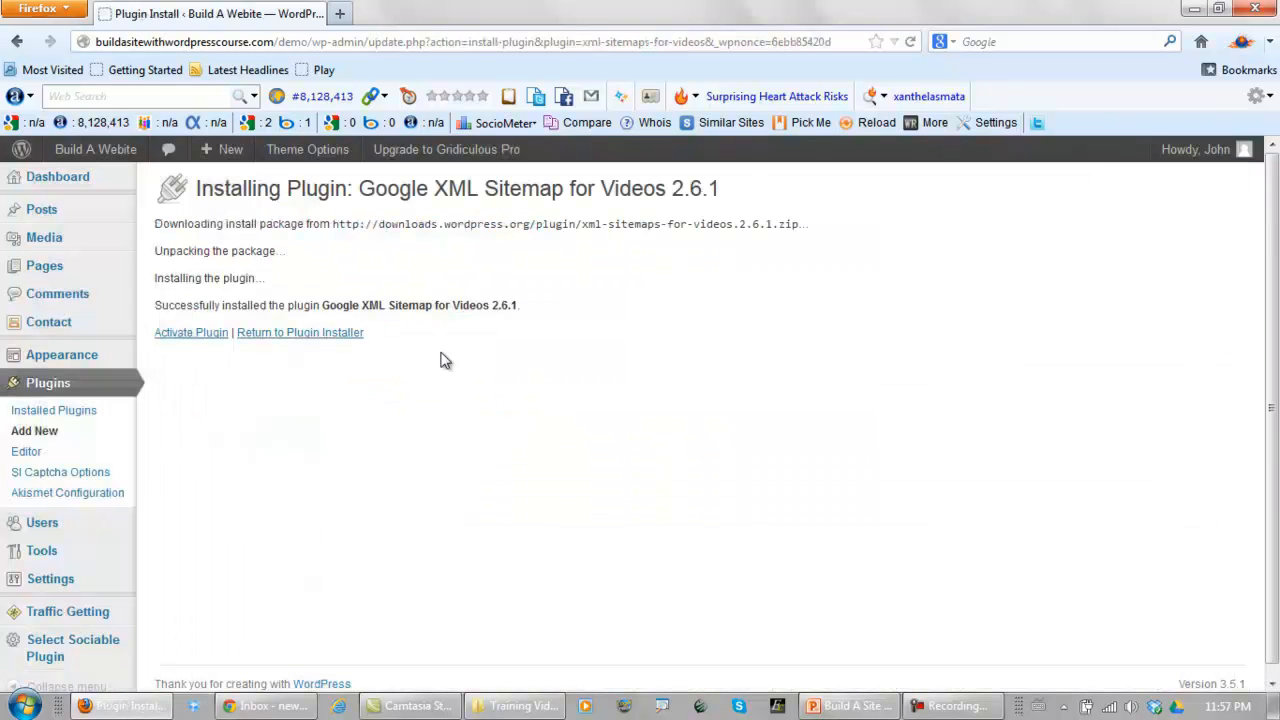
click(200, 334)
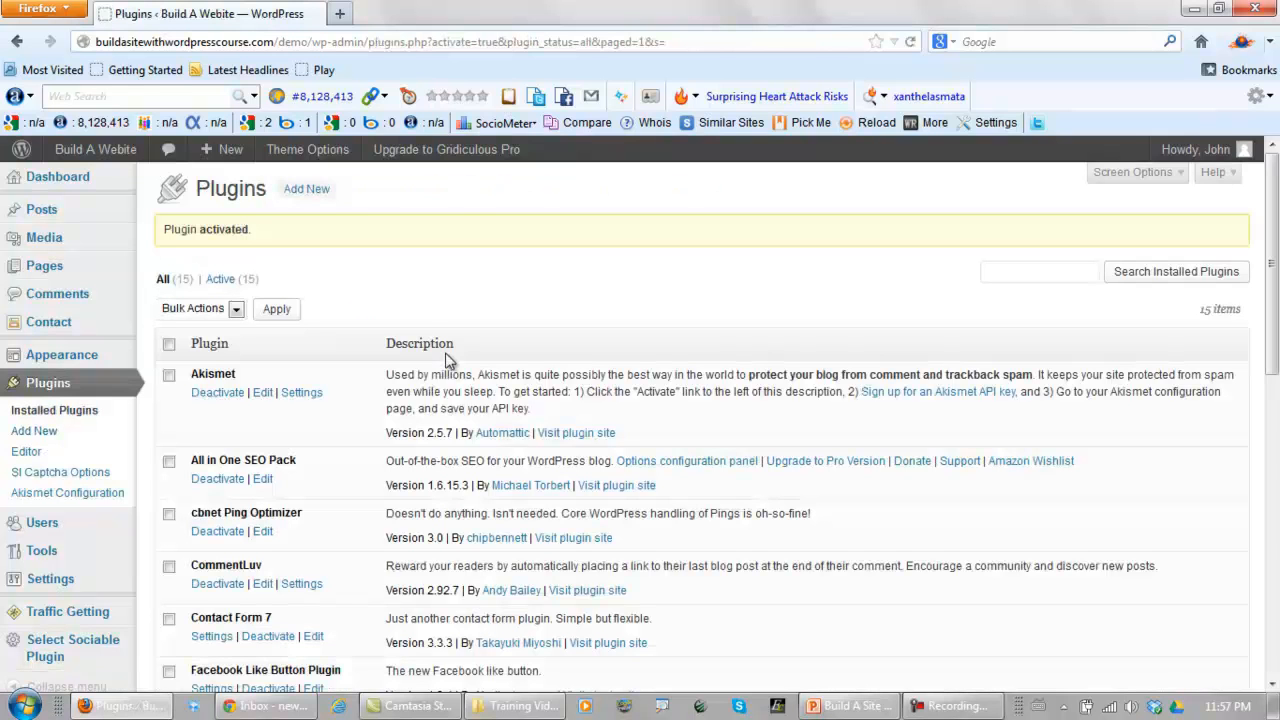
Search for "tinymce advanced" among new plugins, and install and activate TinyMCE Advanced
click(310, 191)
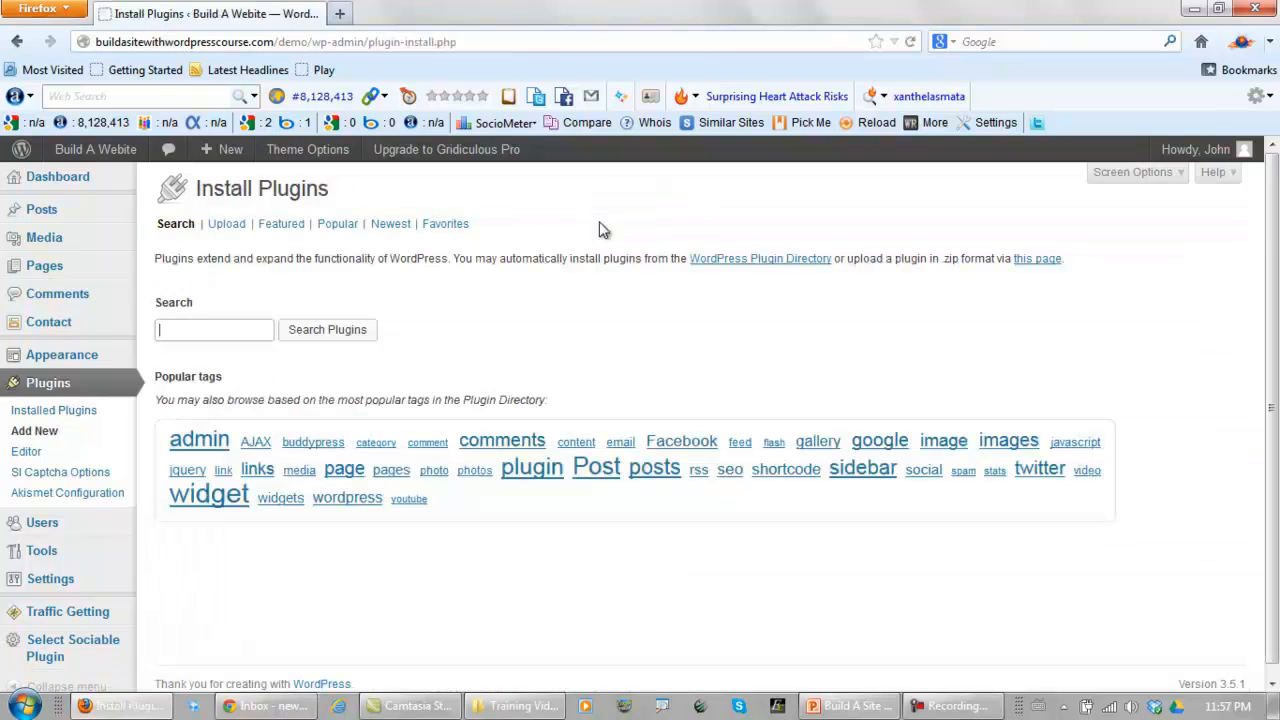
text(tiny)
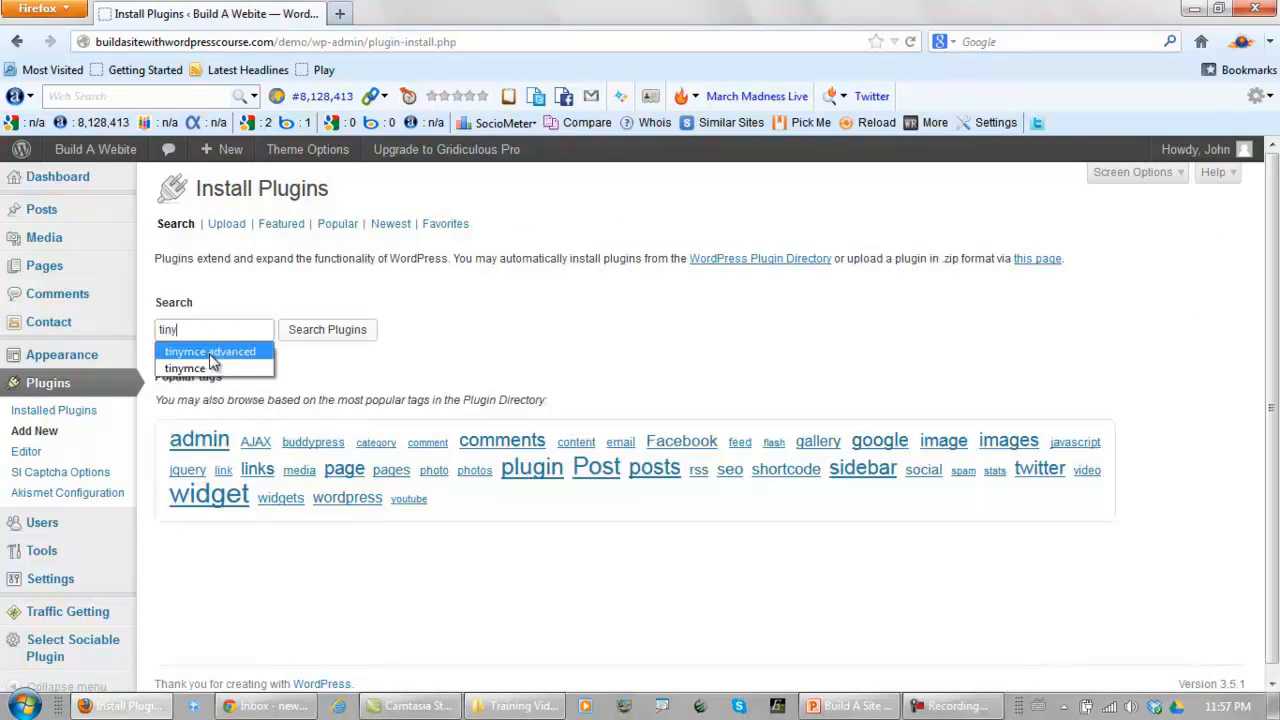
click(209, 355)
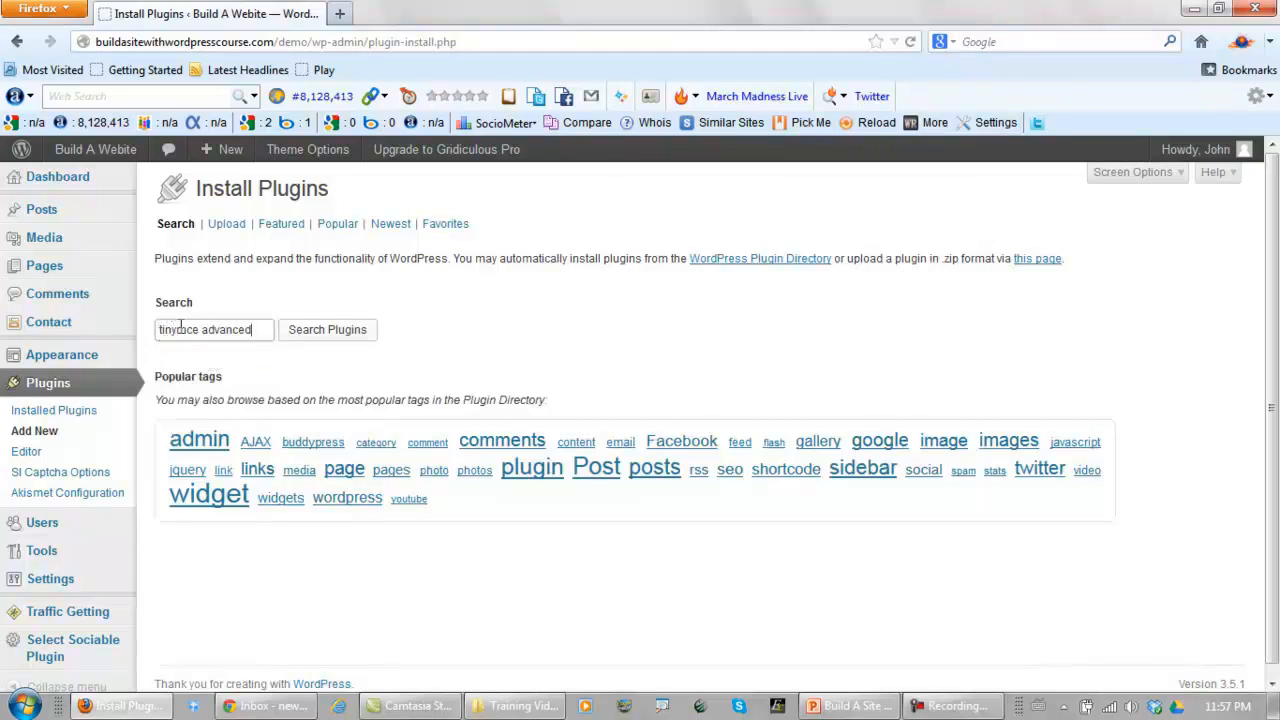
click(313, 334)
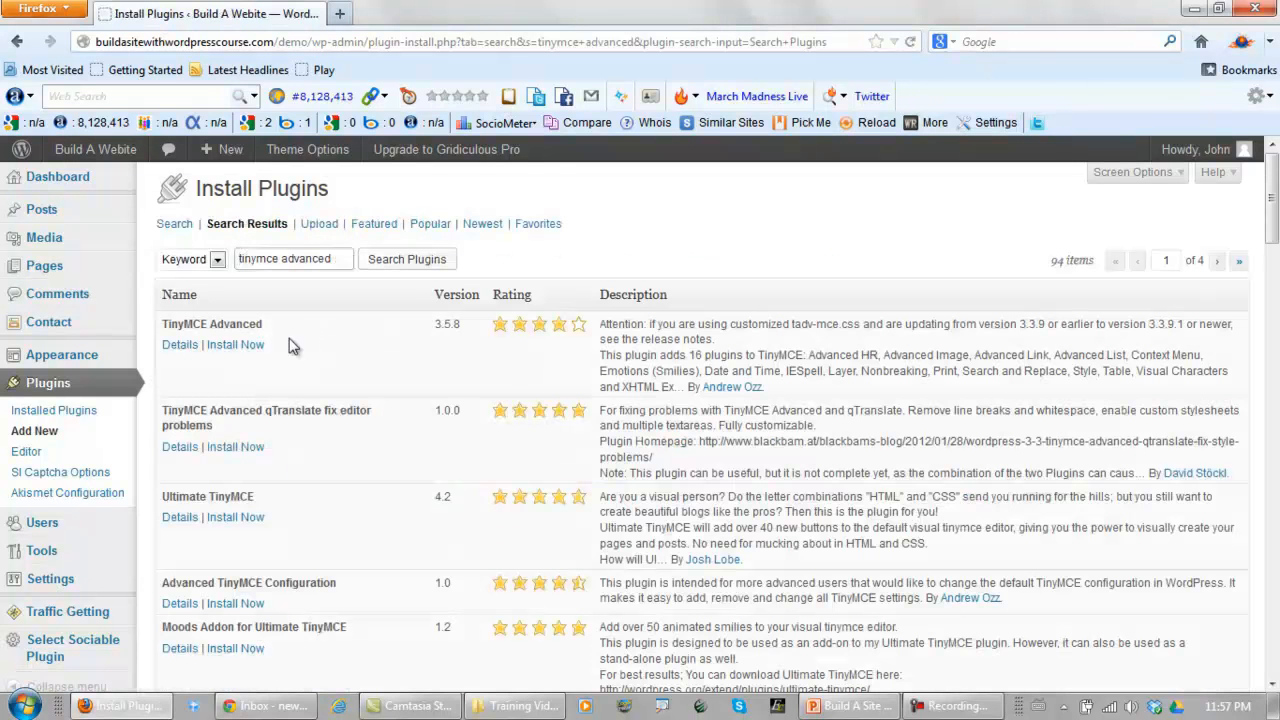
click(247, 350)
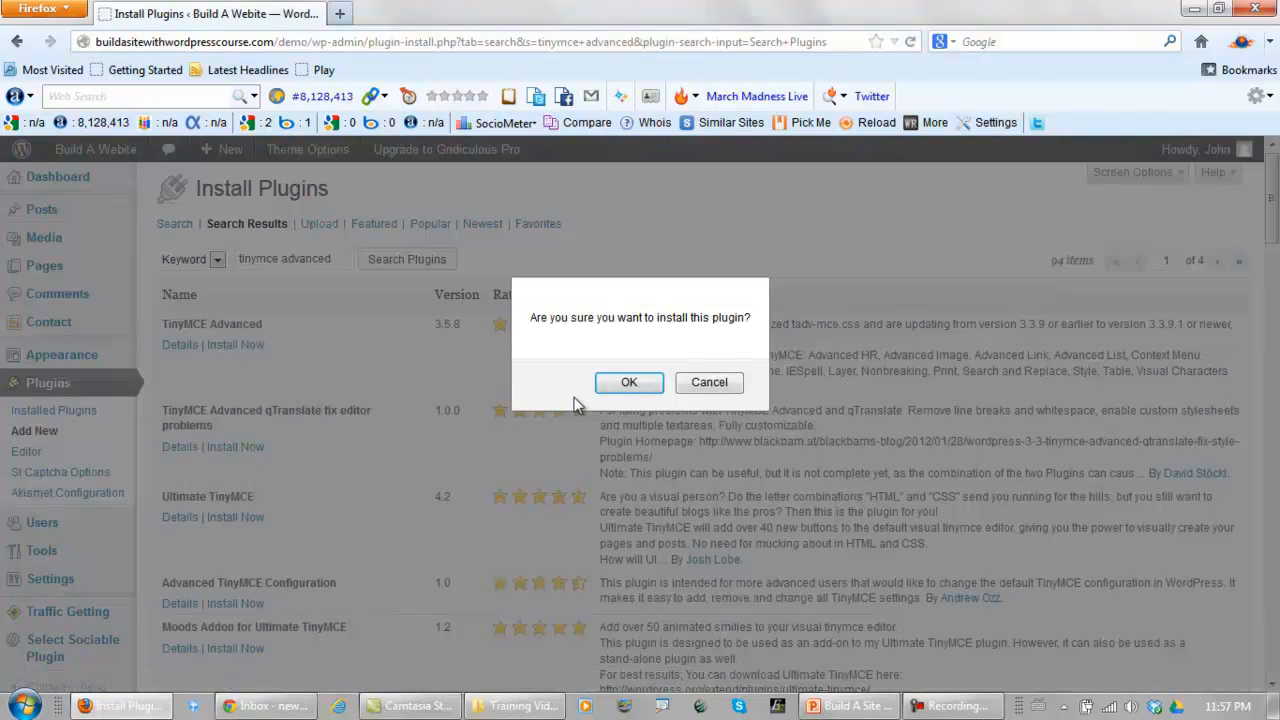
click(616, 383)
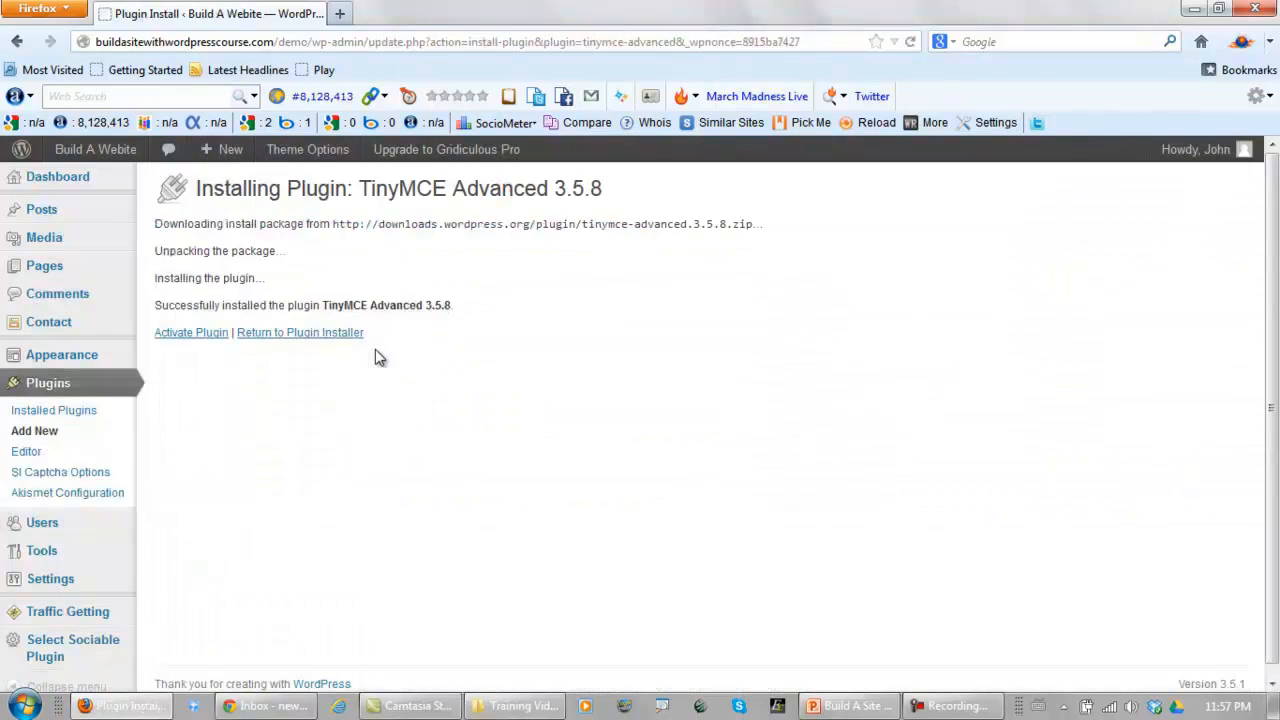
click(200, 335)
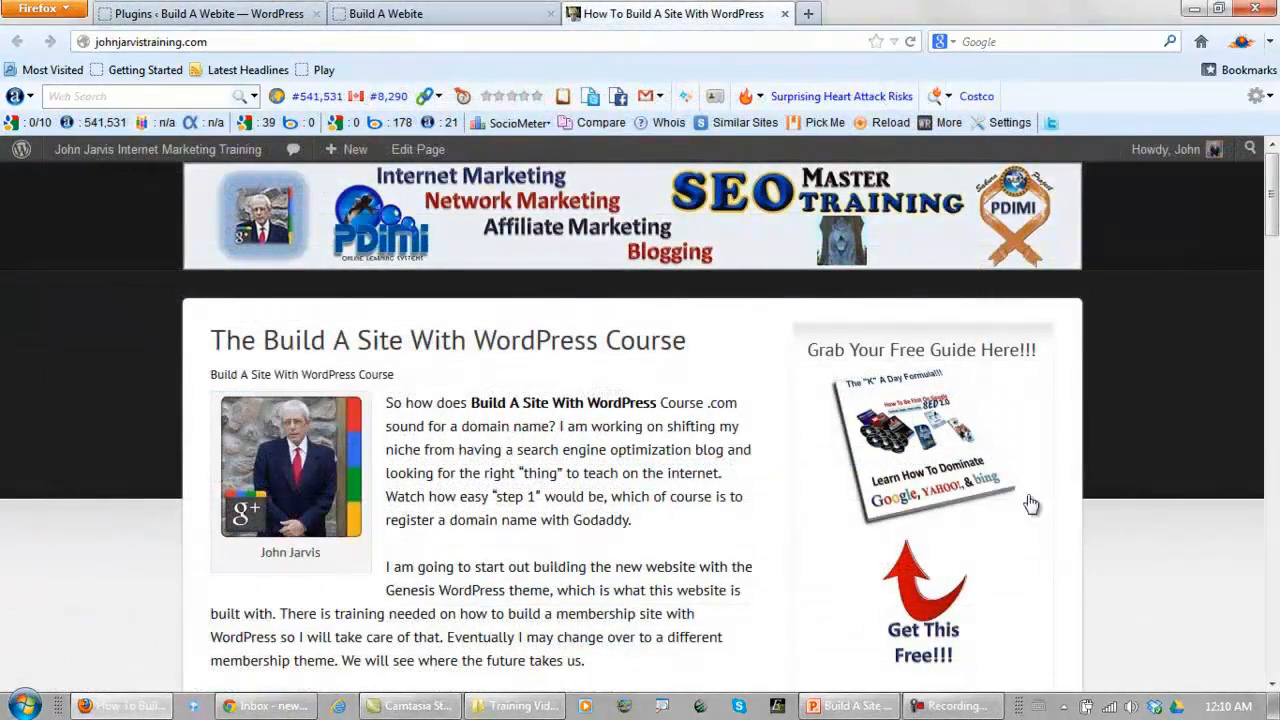
Open the real-time view of the training site's Live Traffic Feed and examine the visitors' locations, referring sites and visited pages
drag(1272, 200, 1203, 369)
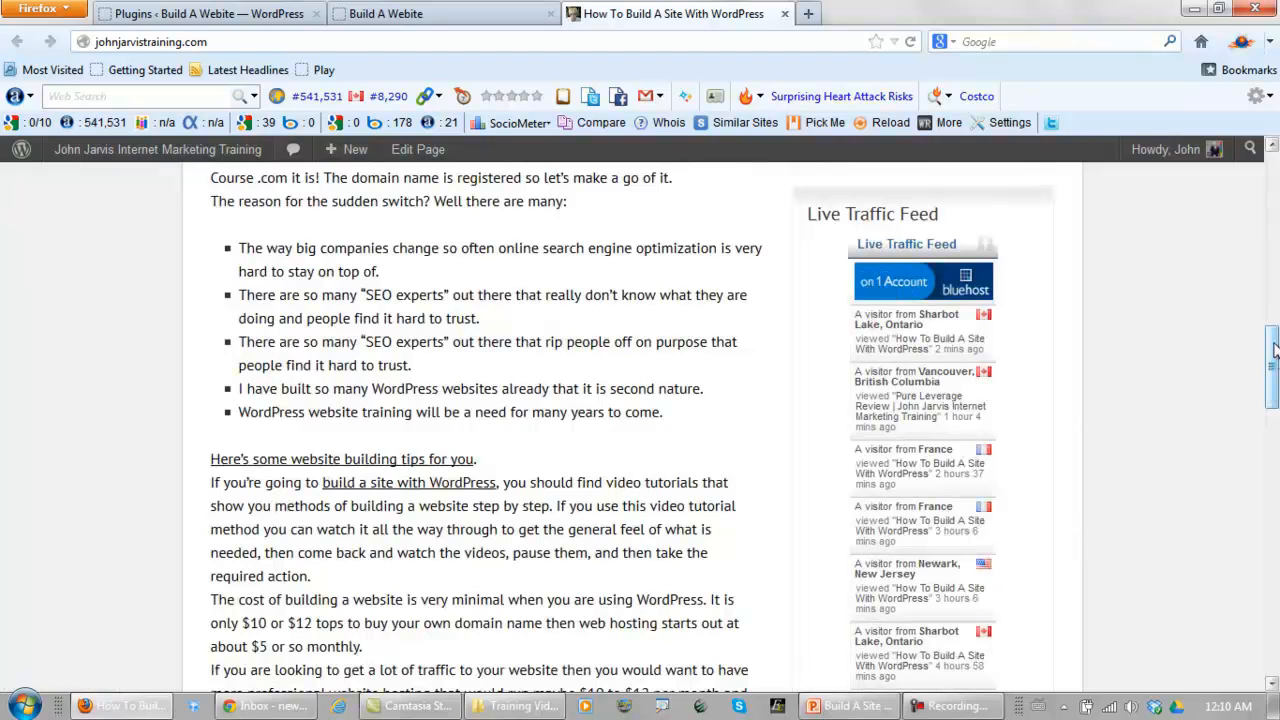
drag(1275, 348, 1274, 444)
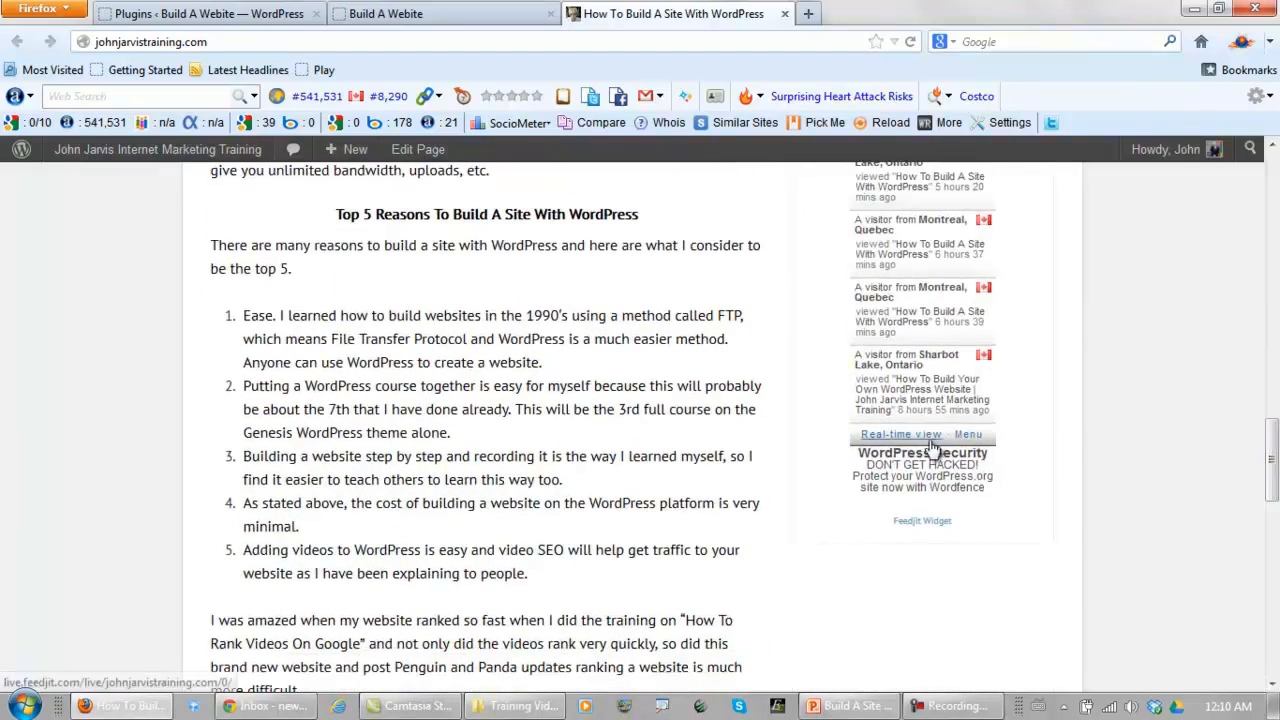
click(898, 438)
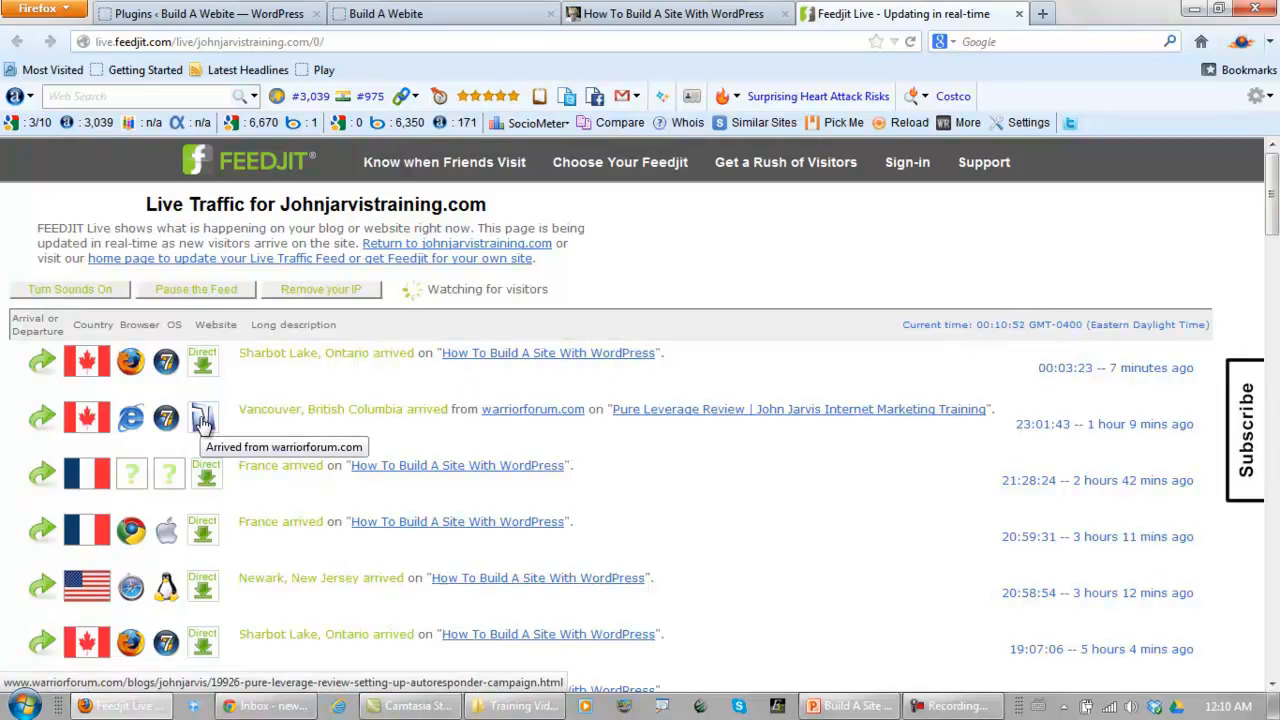
drag(236, 409, 355, 403)
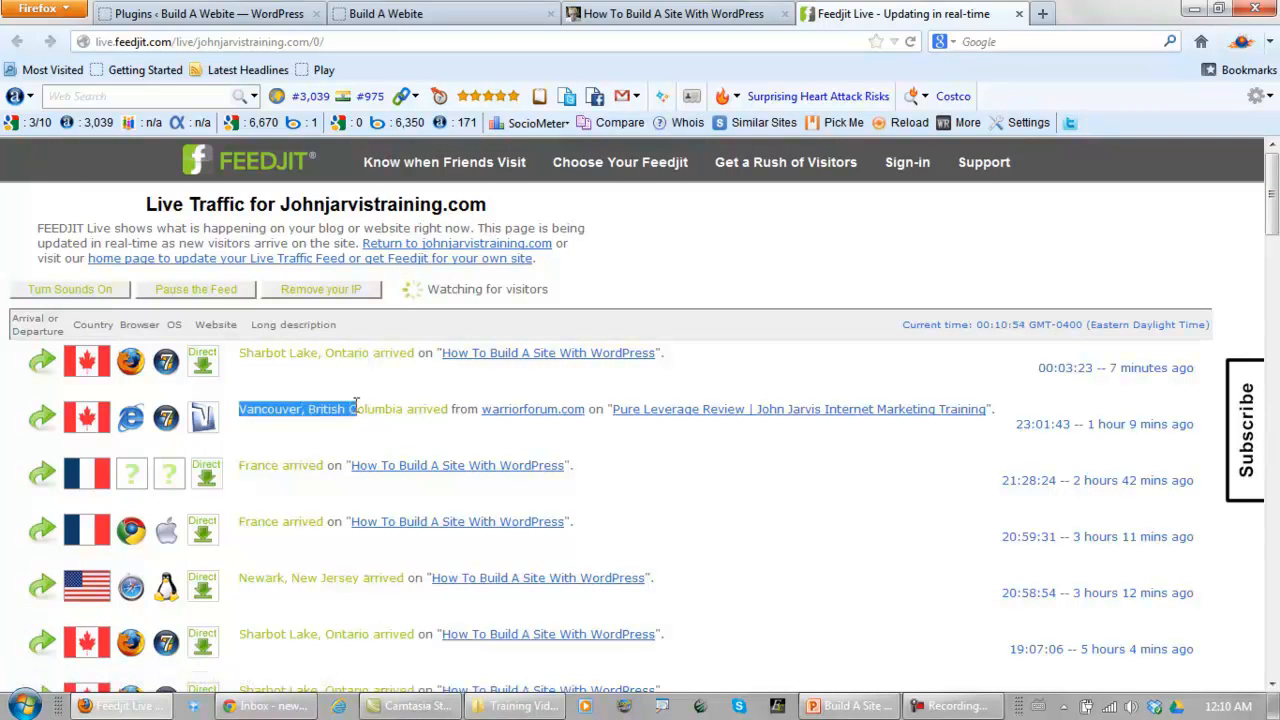
drag(280, 465, 243, 468)
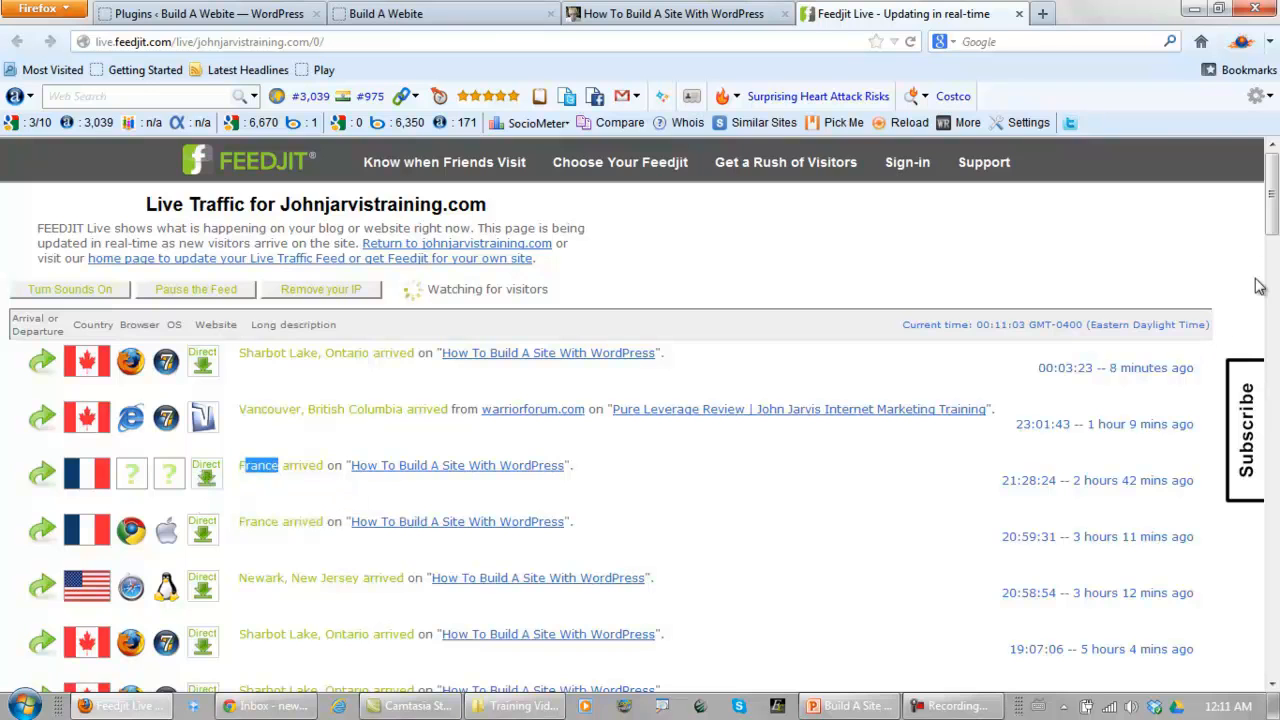
drag(1273, 218, 1274, 397)
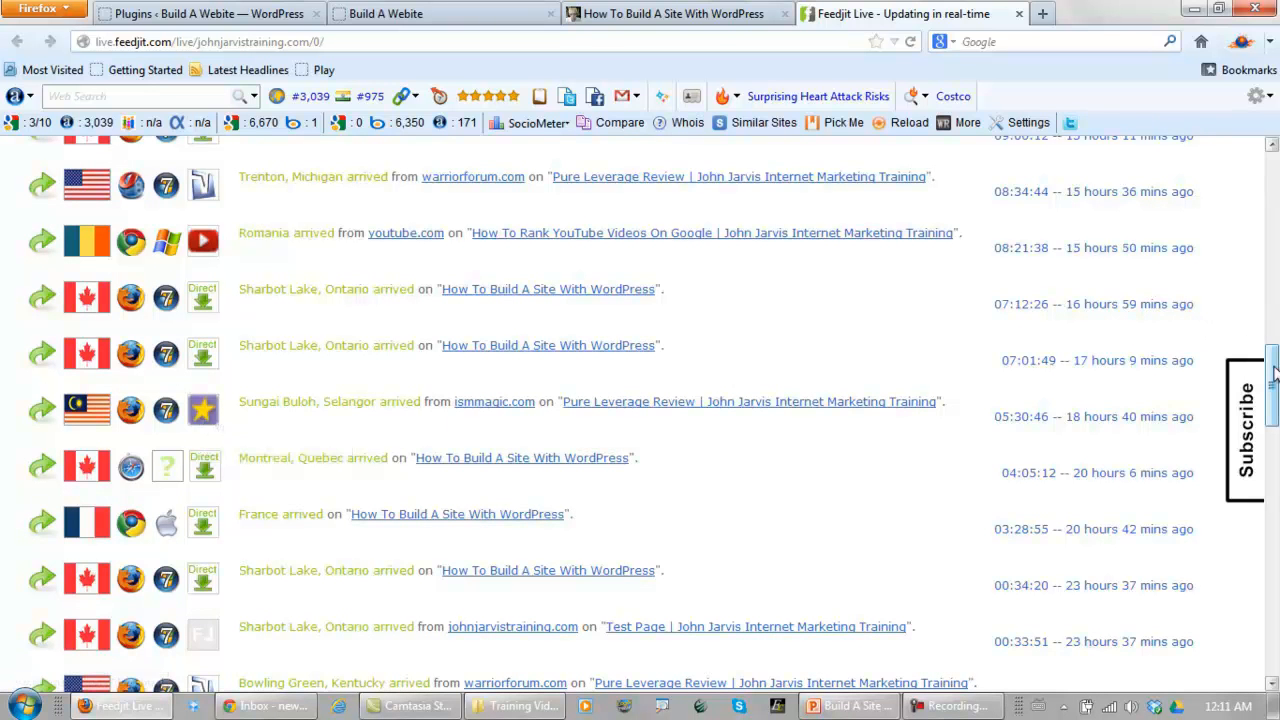
Look further down the live traffic feed at the older visits from the previous day
drag(1272, 390, 1272, 519)
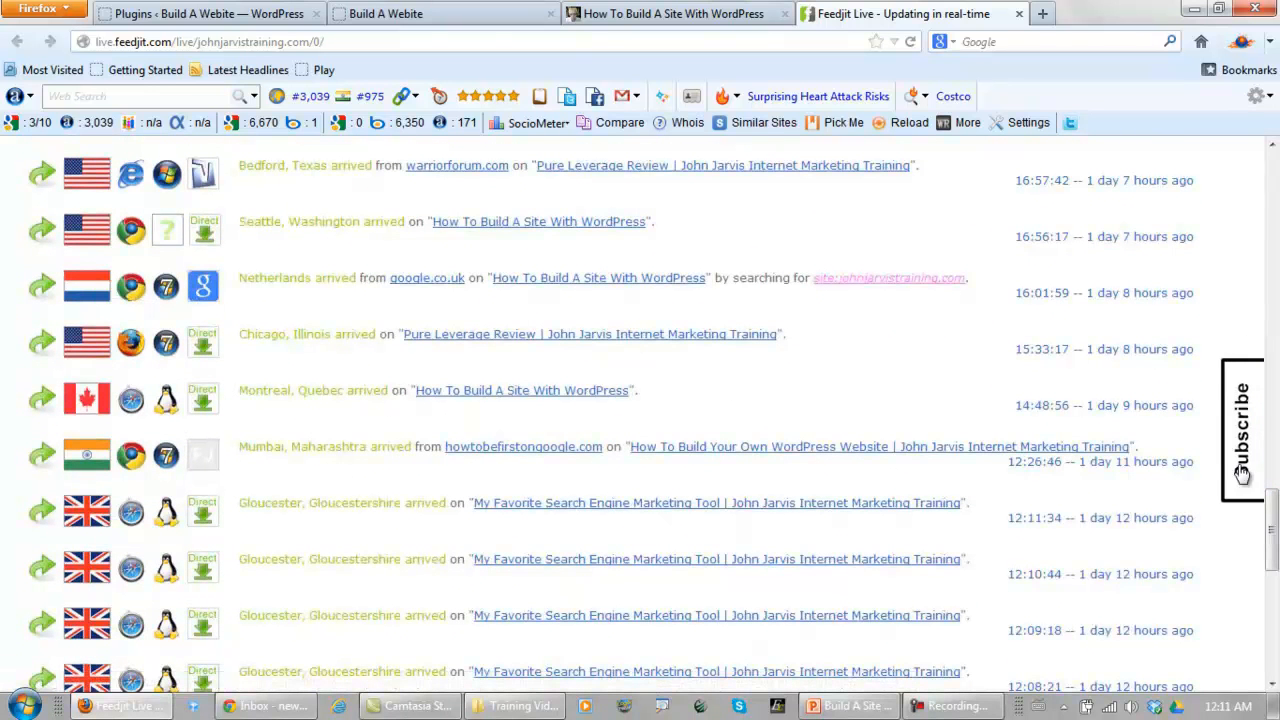
drag(1272, 507, 1249, 606)
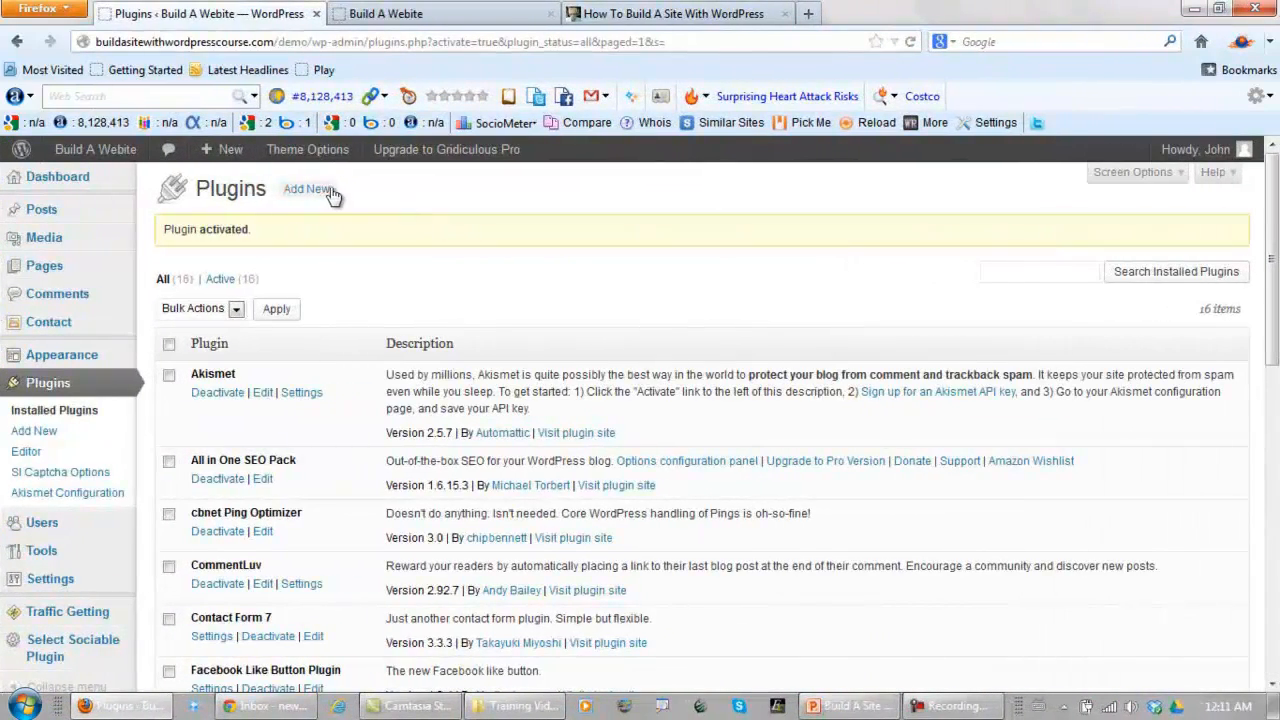
Search for "feedjit" among new plugins on the demo site, and install and activate Feedjit Widget
click(314, 192)
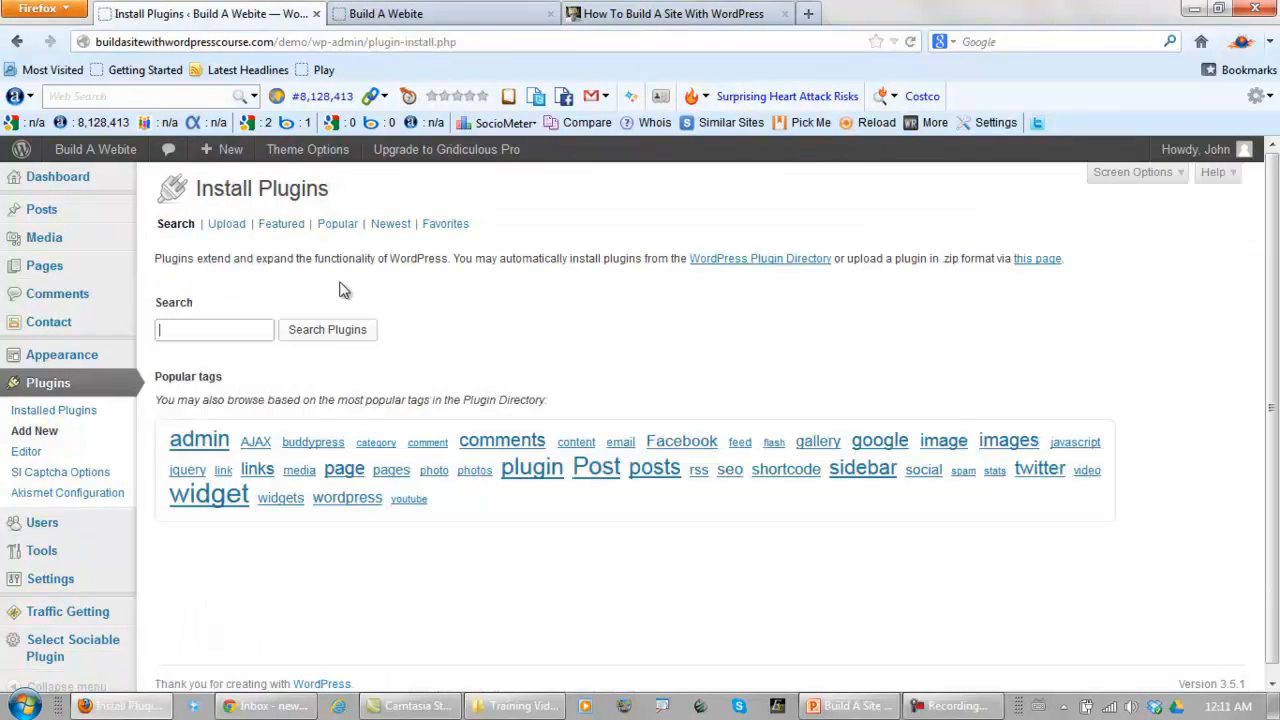
text(fe)
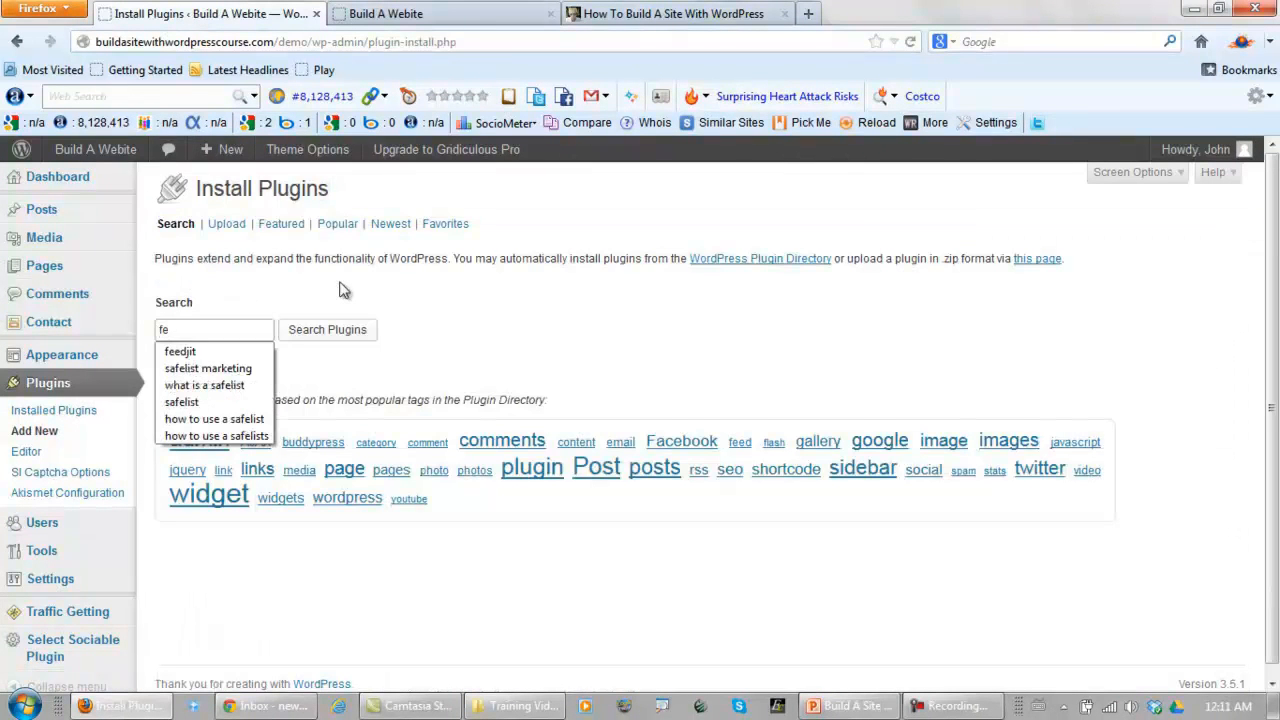
click(197, 358)
click(313, 343)
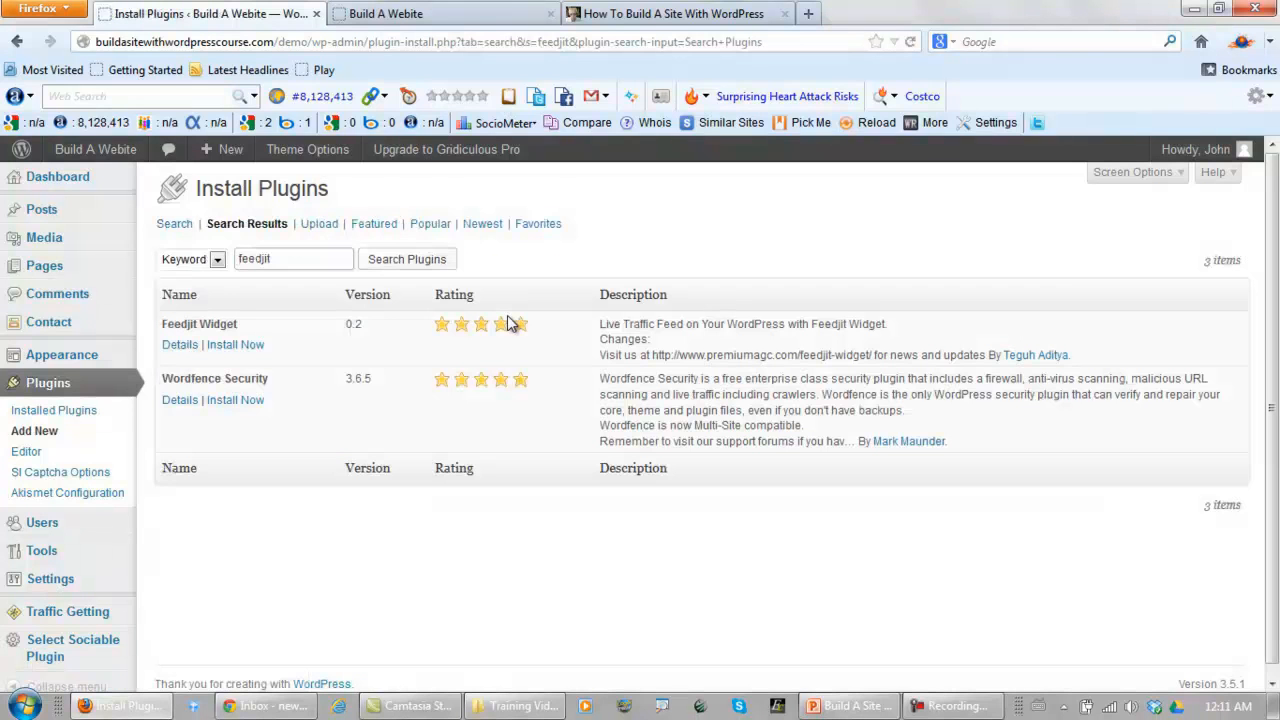
click(240, 344)
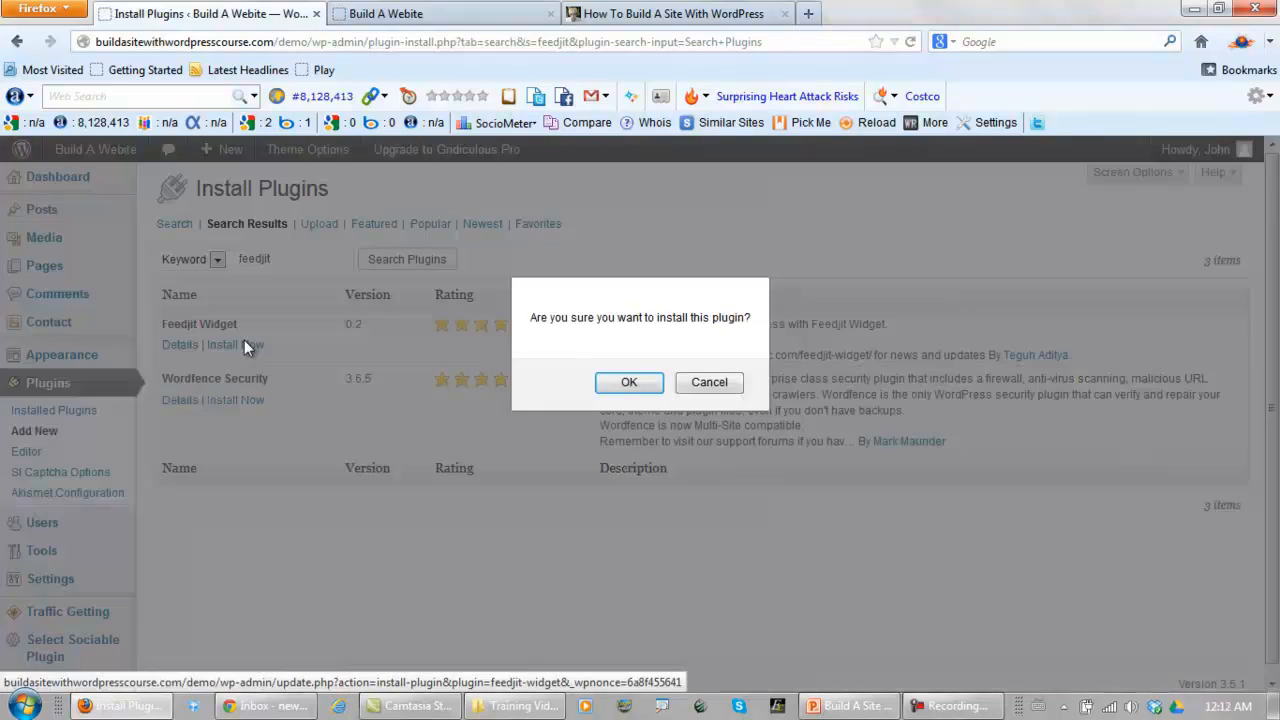
click(620, 384)
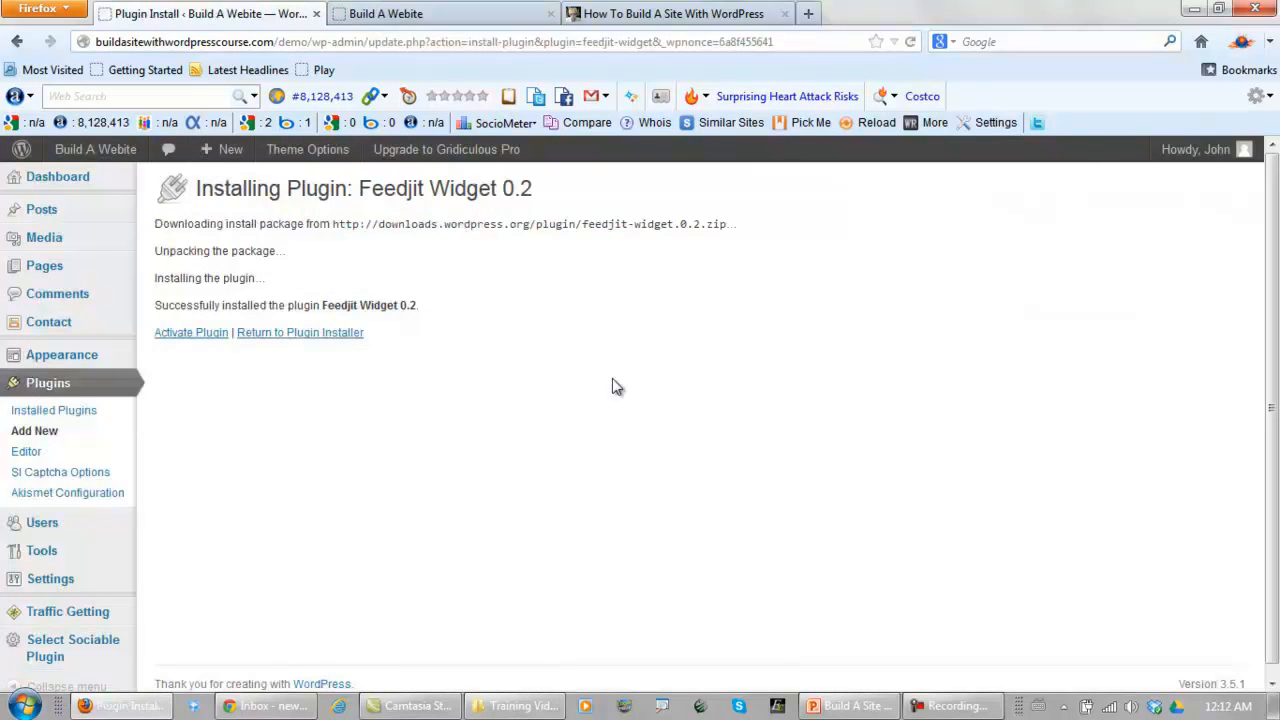
click(201, 338)
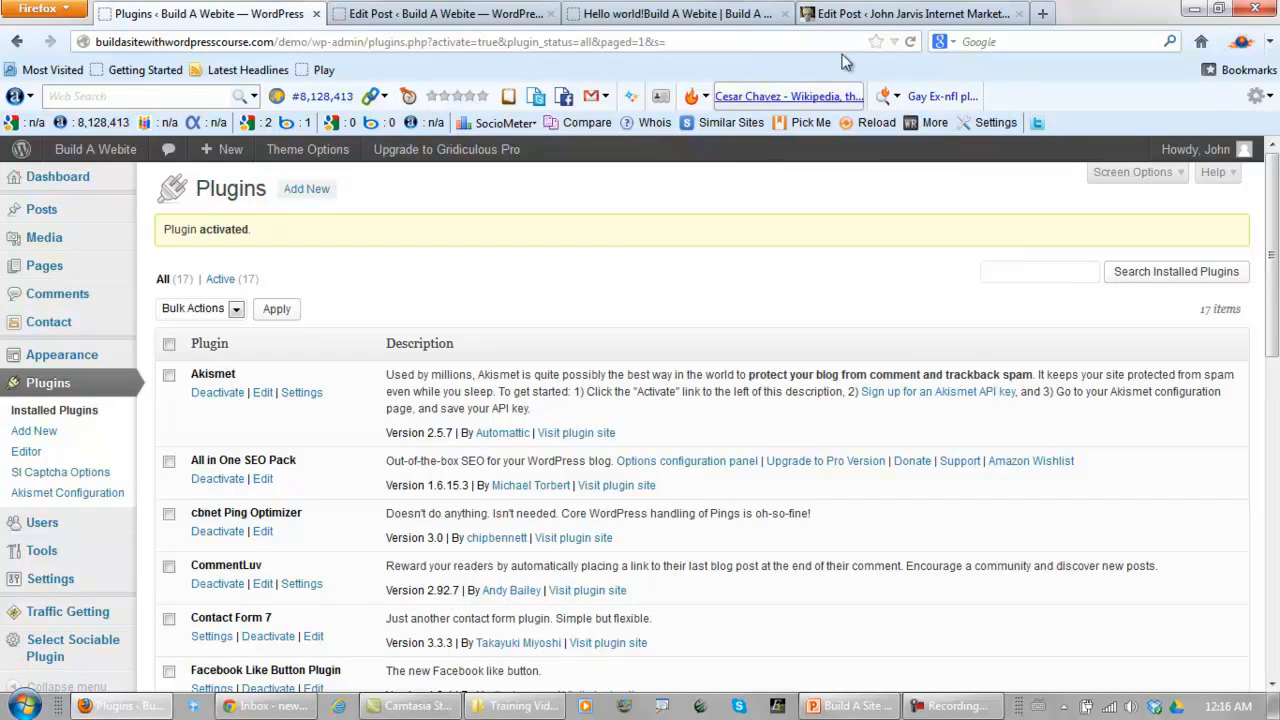
Examine the SEOPressor main keyword, score and keyword density on the training site's Pure Leverage Review post
click(866, 16)
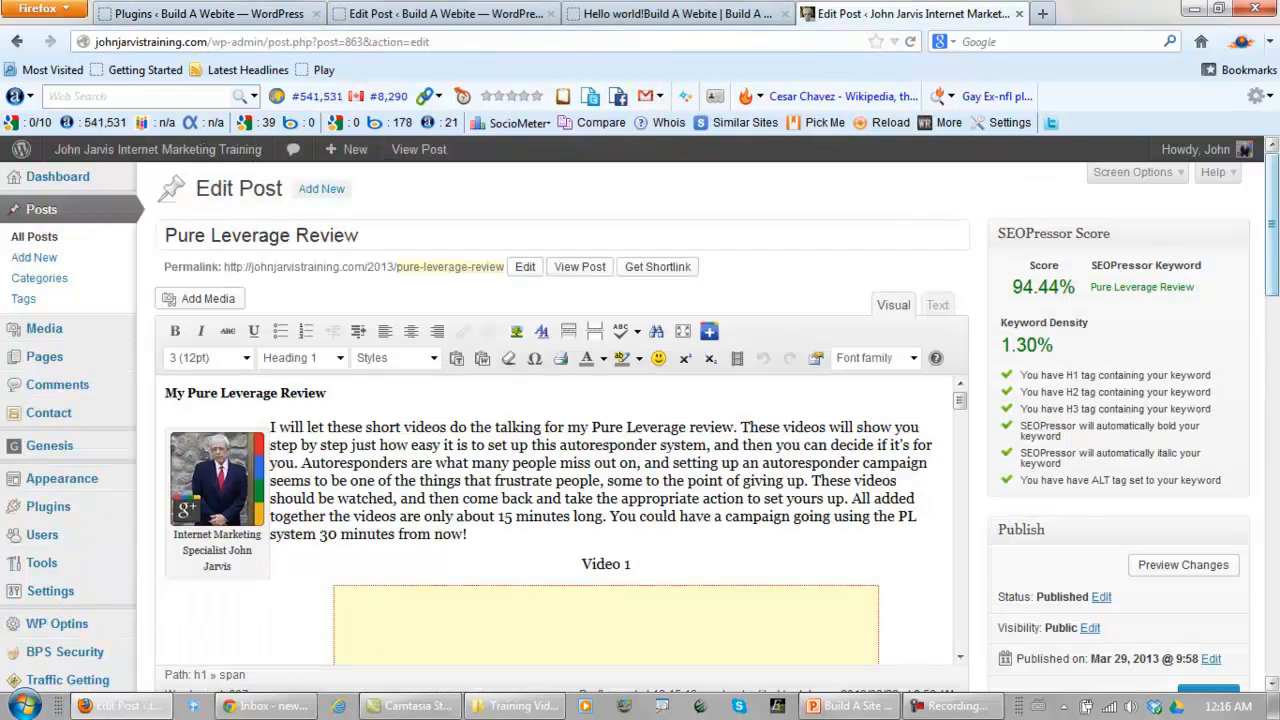
drag(1275, 200, 1274, 270)
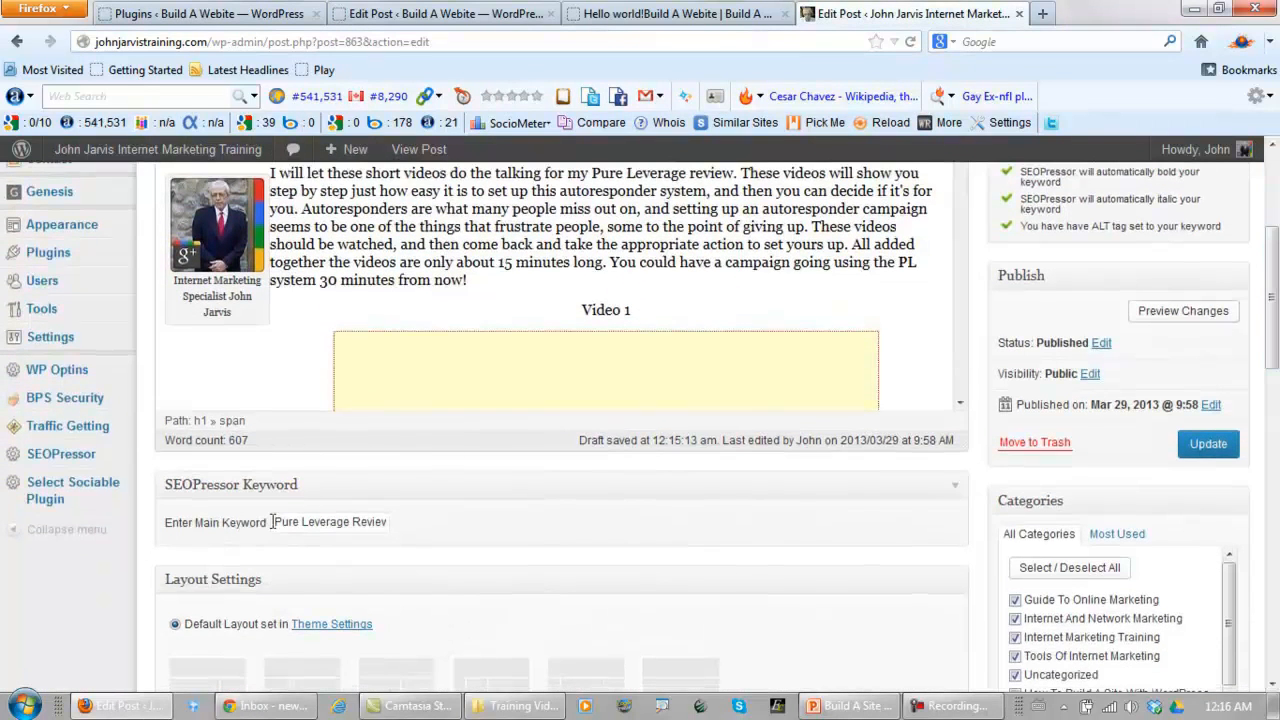
drag(271, 522, 445, 522)
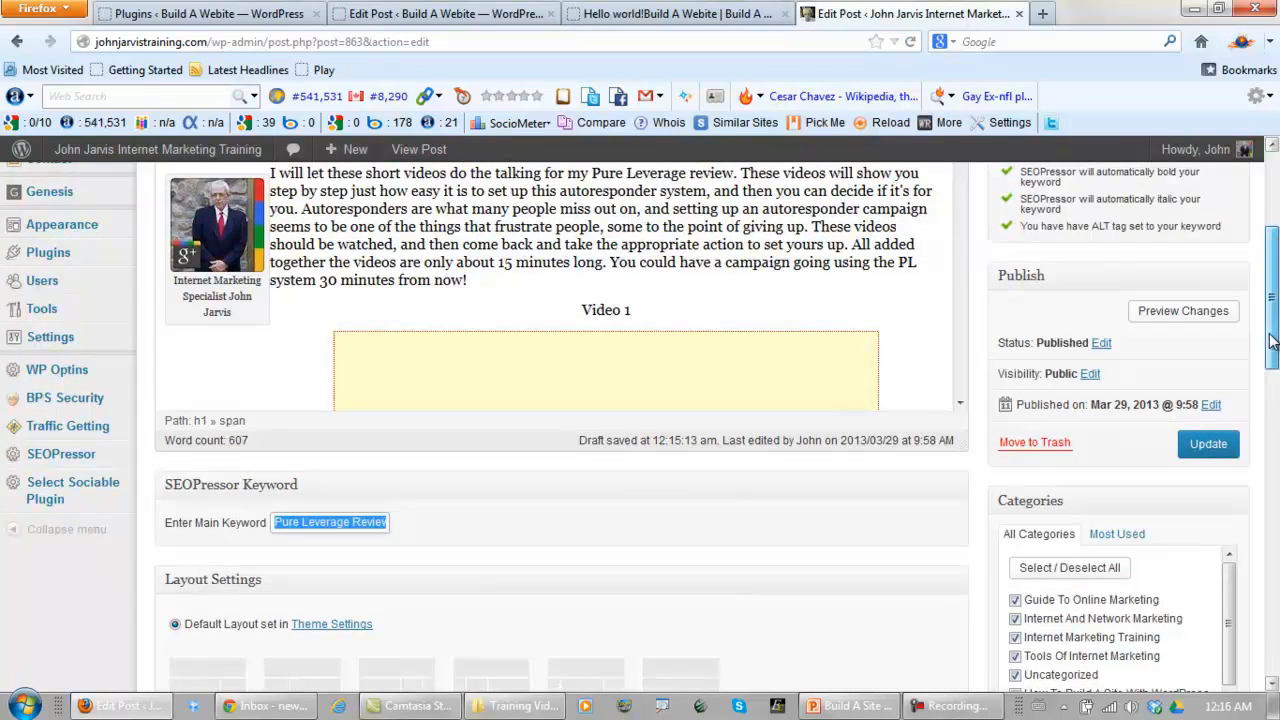
scroll(1272, 340, up, 5)
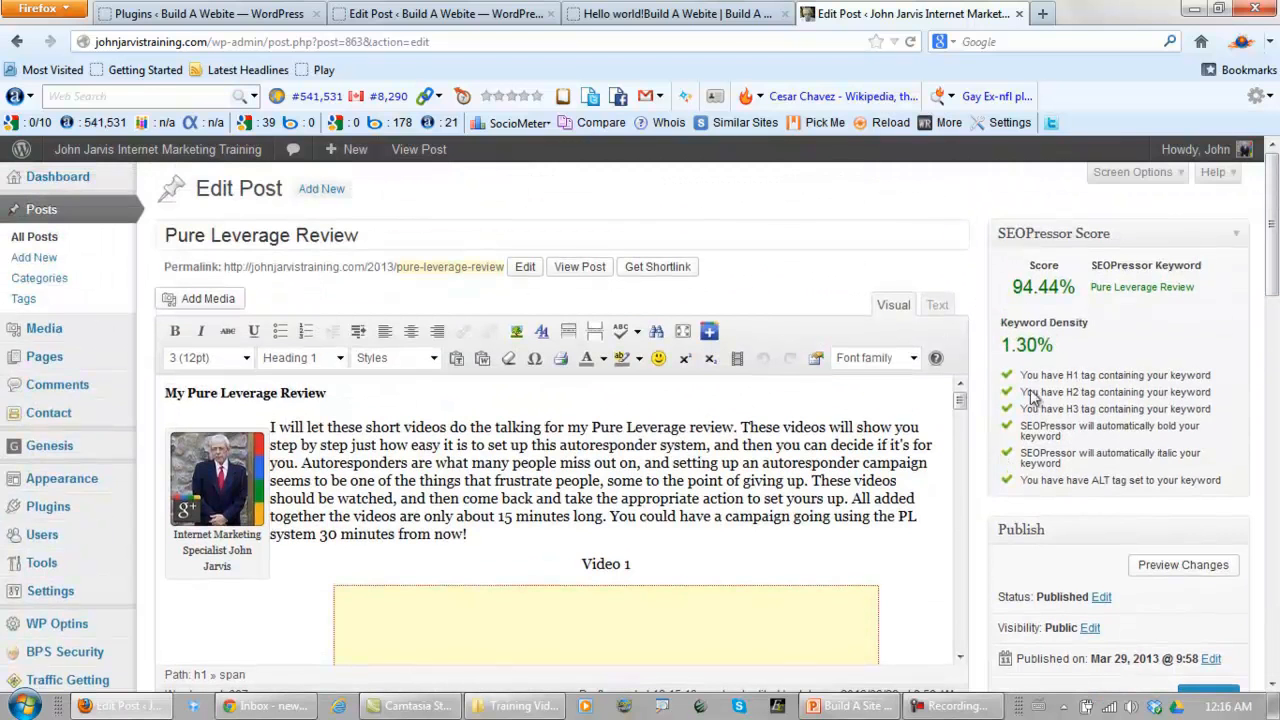
drag(1016, 289, 1080, 300)
drag(1005, 352, 1062, 347)
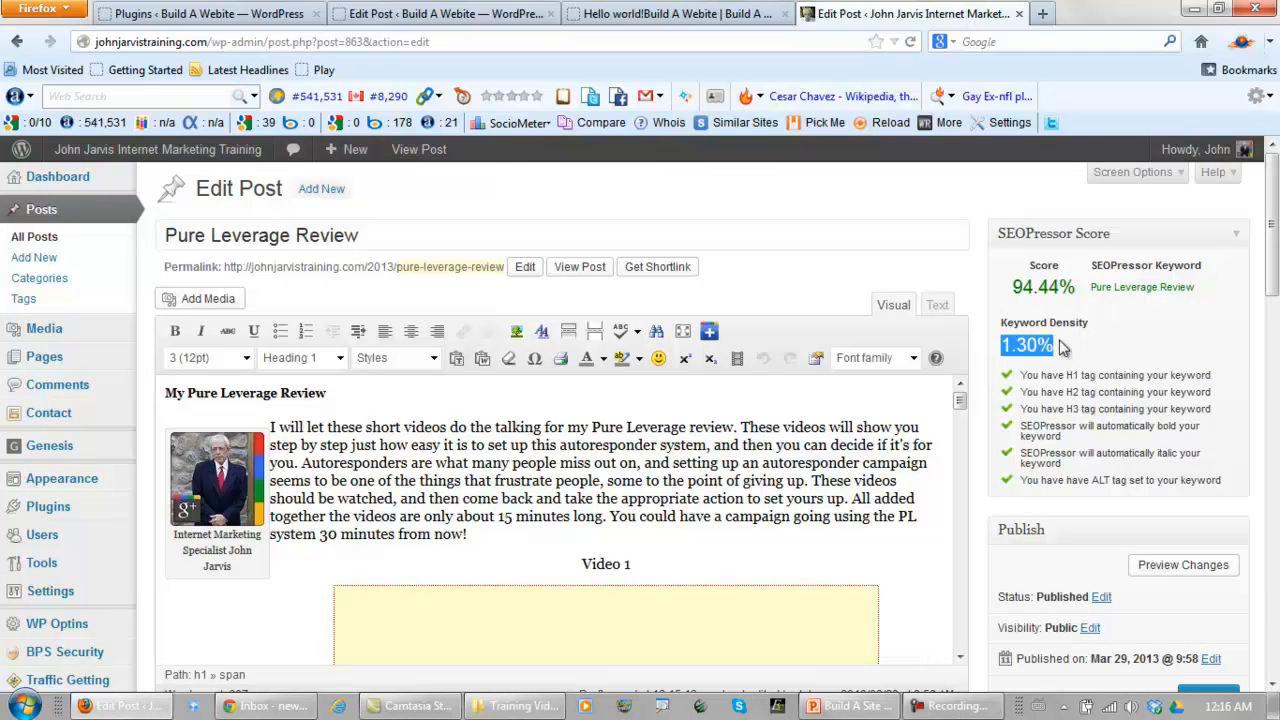
Compare the demo site's Hello world! post editor, which lacks SEOPressor, with the Pure Leverage Review post editor
click(420, 14)
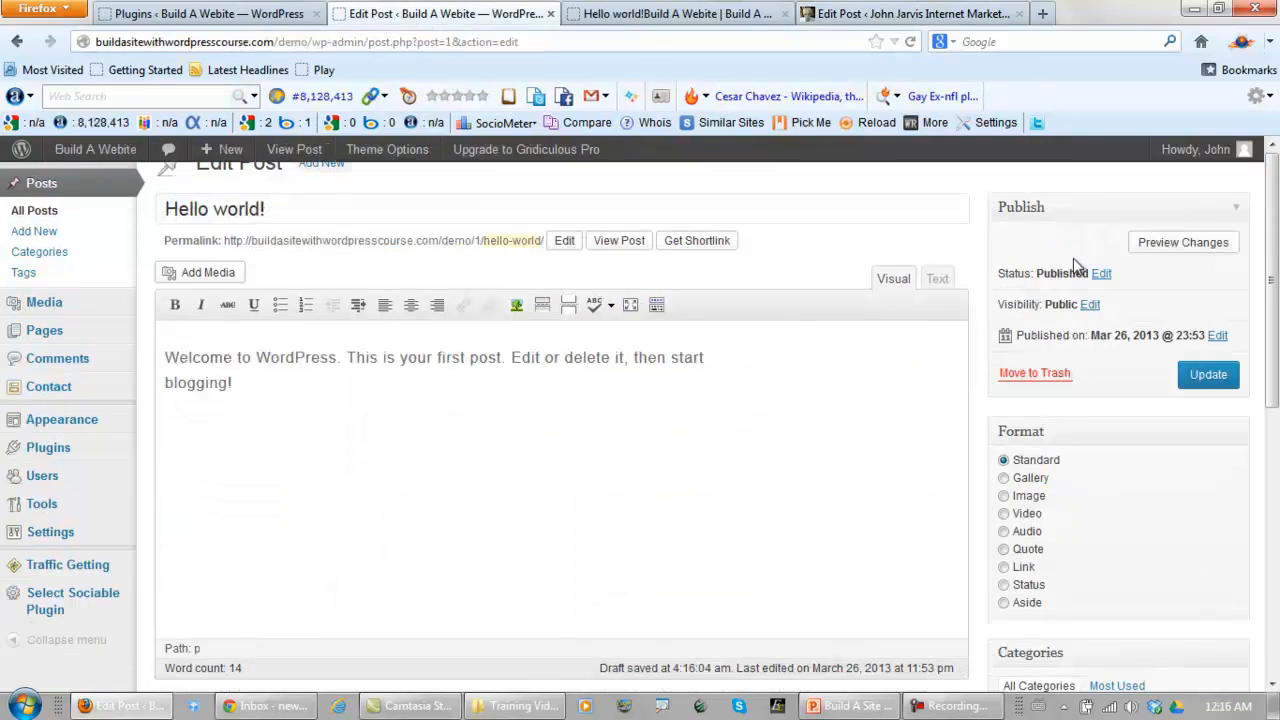
drag(1273, 257, 1249, 357)
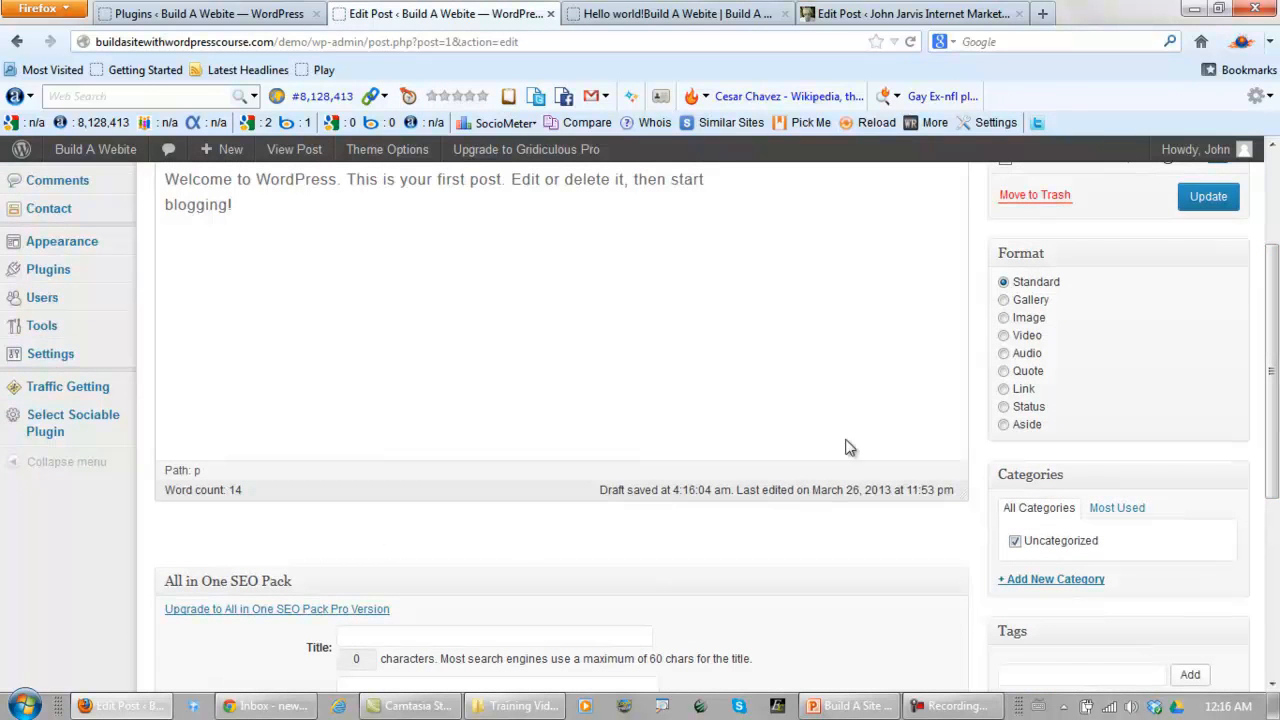
drag(1274, 444, 1272, 353)
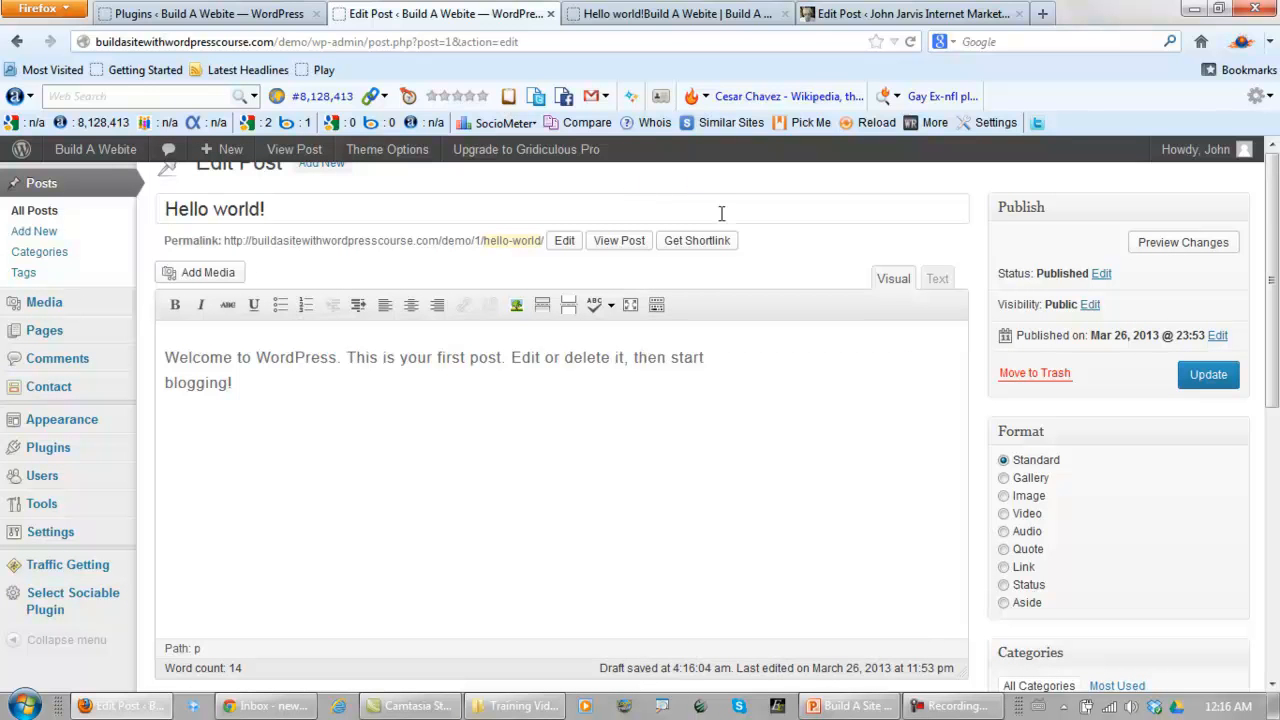
click(868, 18)
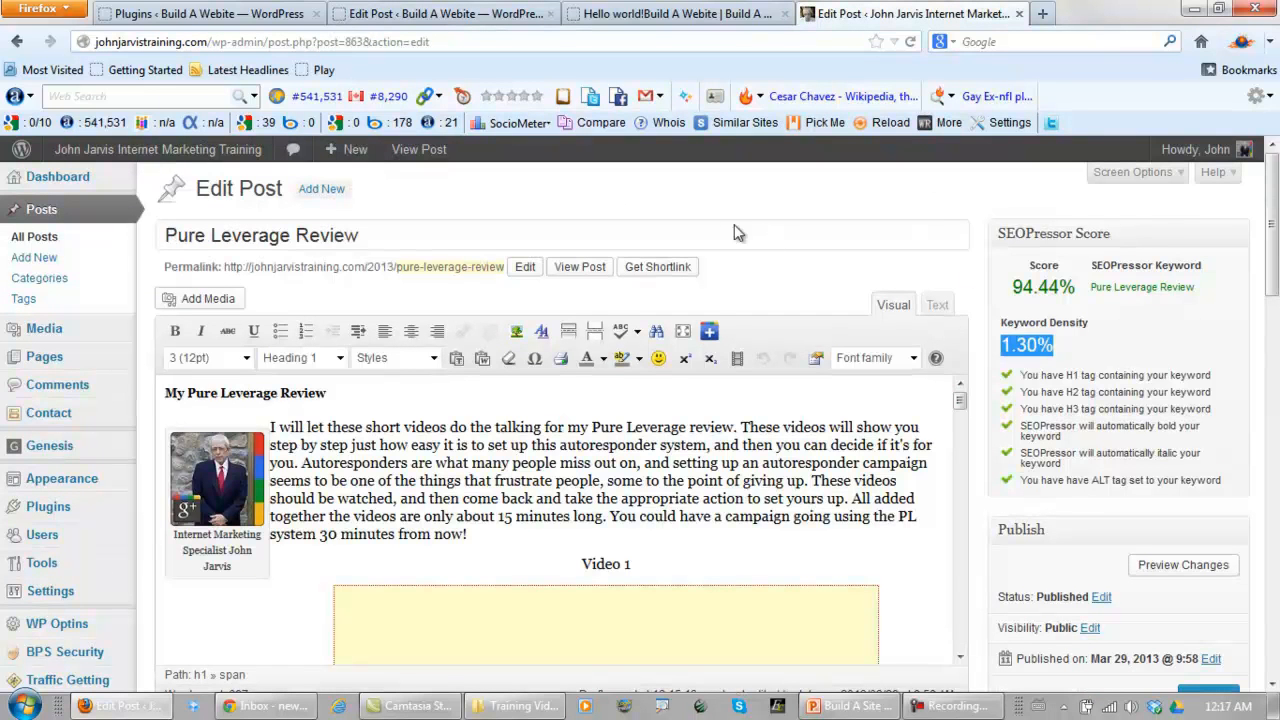
Upload the seo-pressor-new zip archive from the Desktop as a new plugin on the demo site, and install and activate it
click(212, 18)
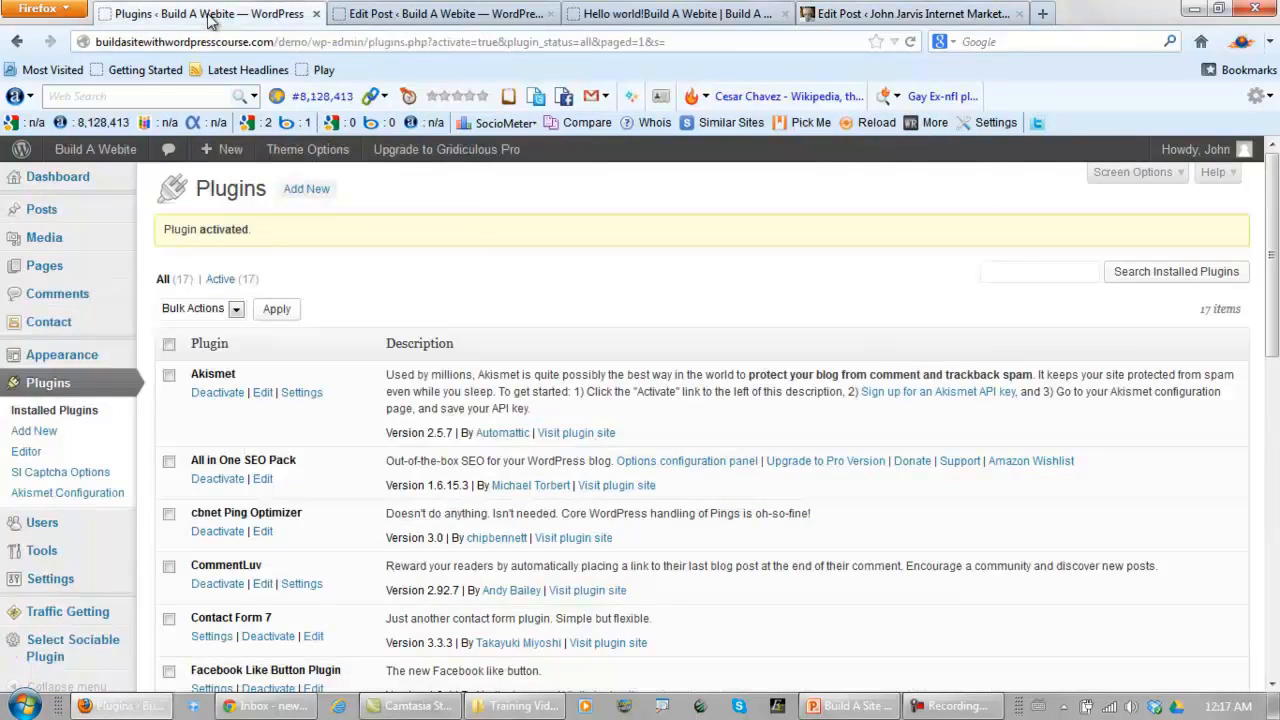
click(301, 195)
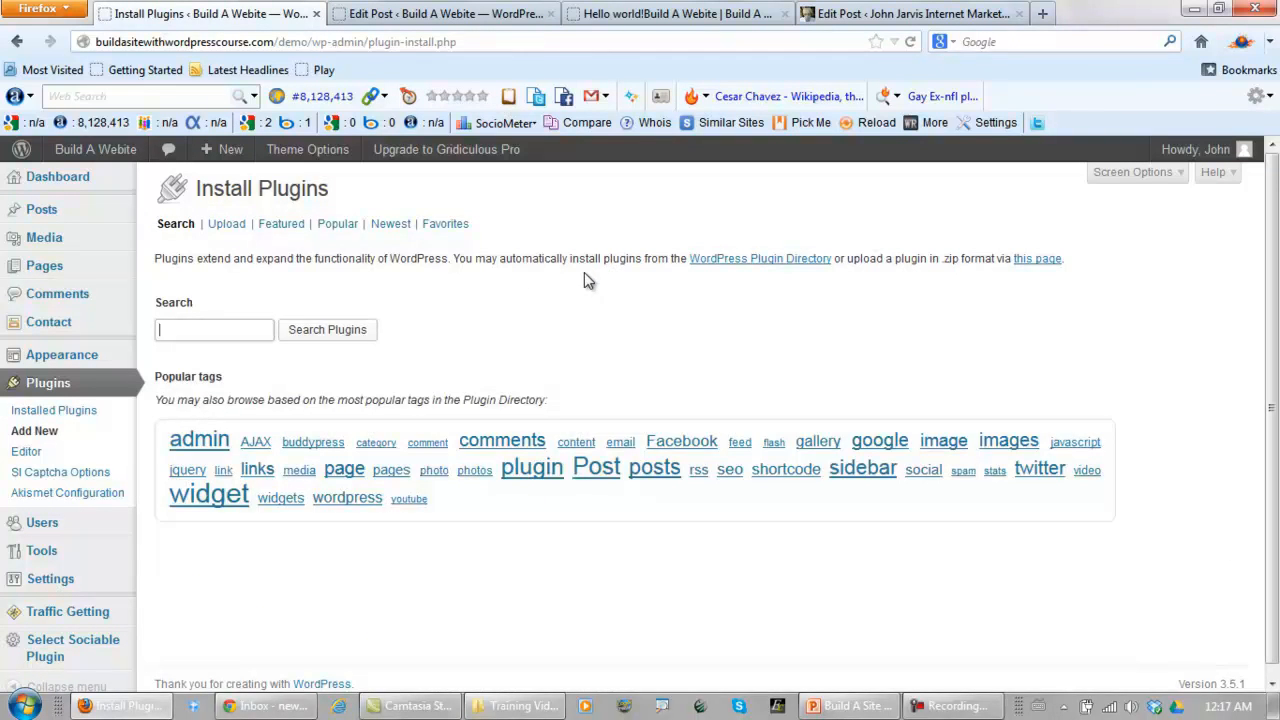
click(234, 226)
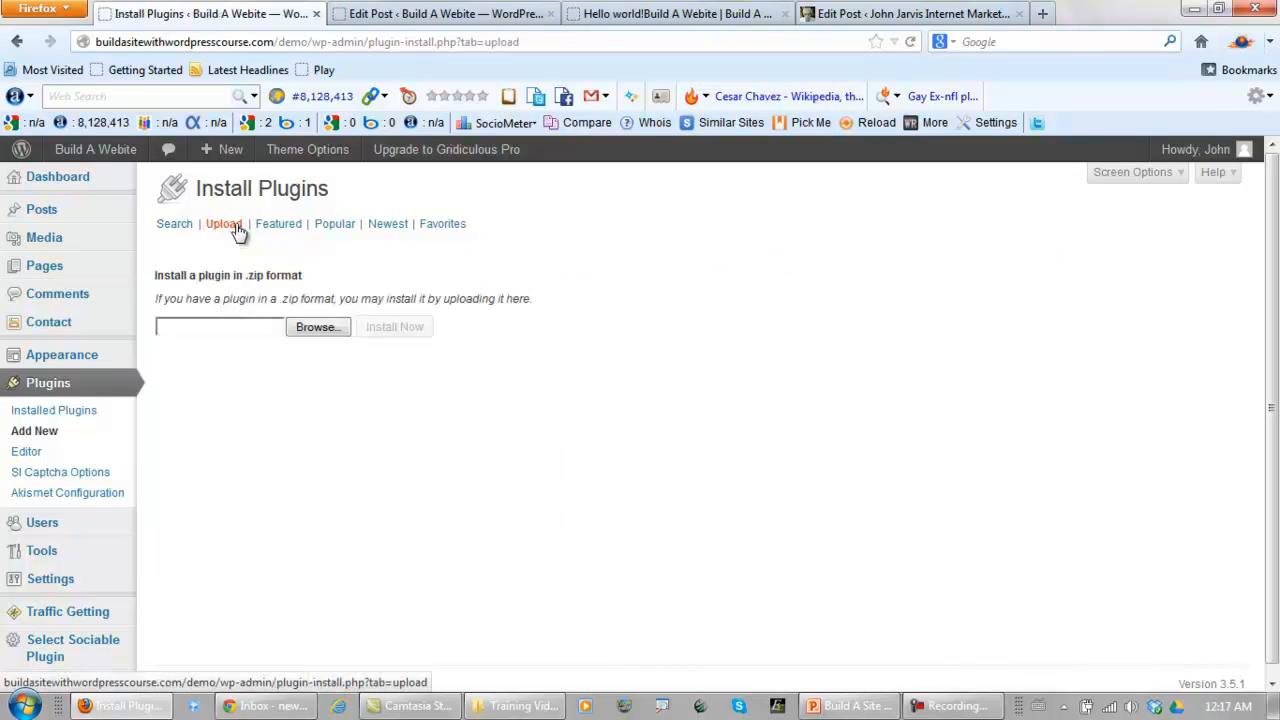
click(325, 332)
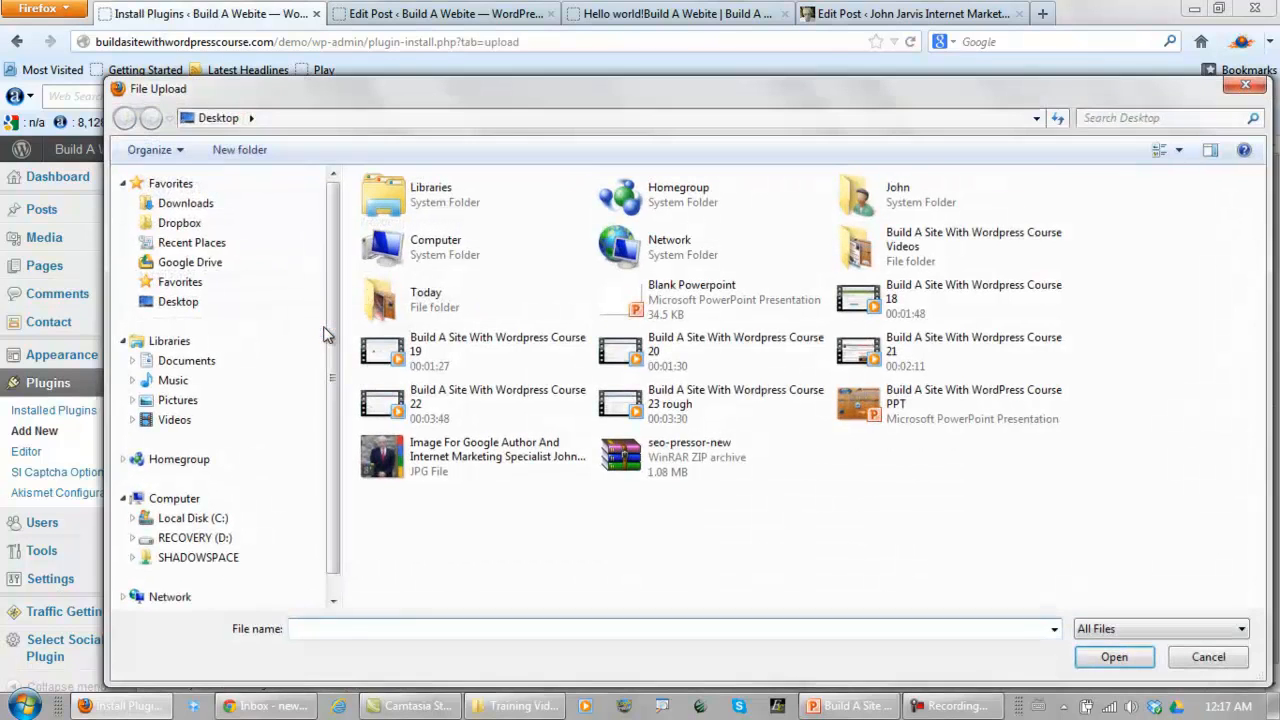
click(660, 456)
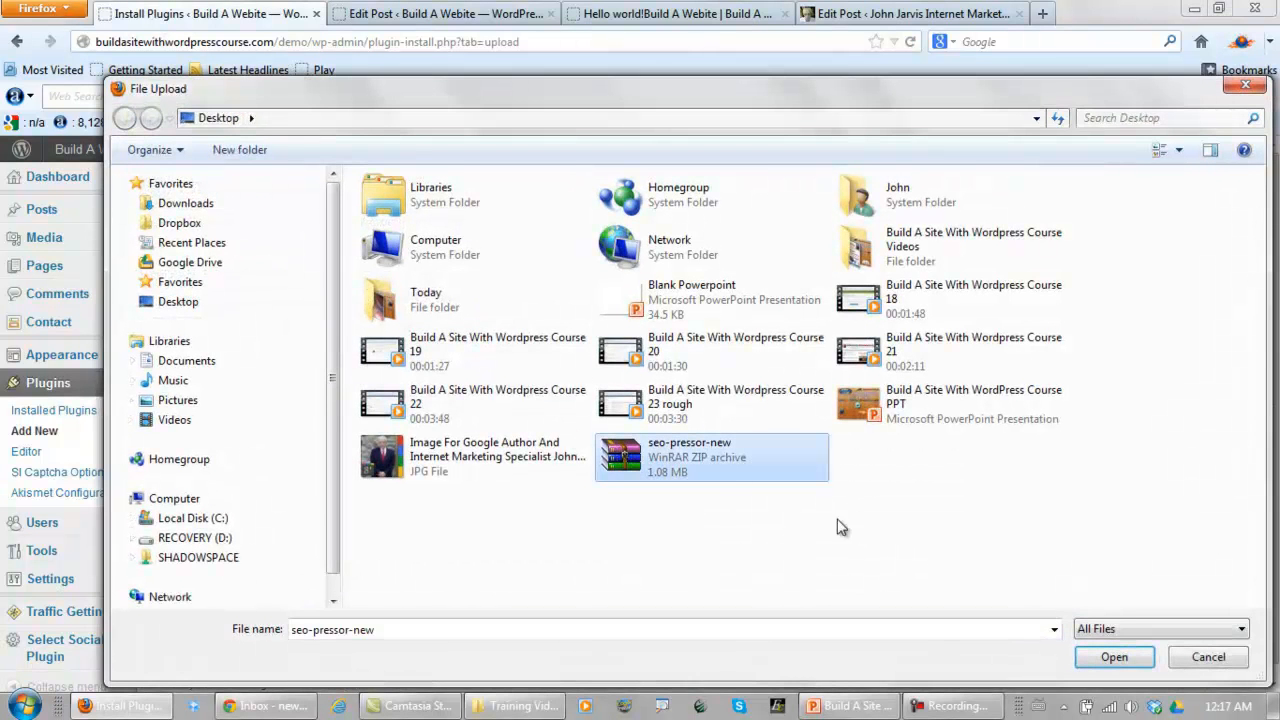
click(1095, 656)
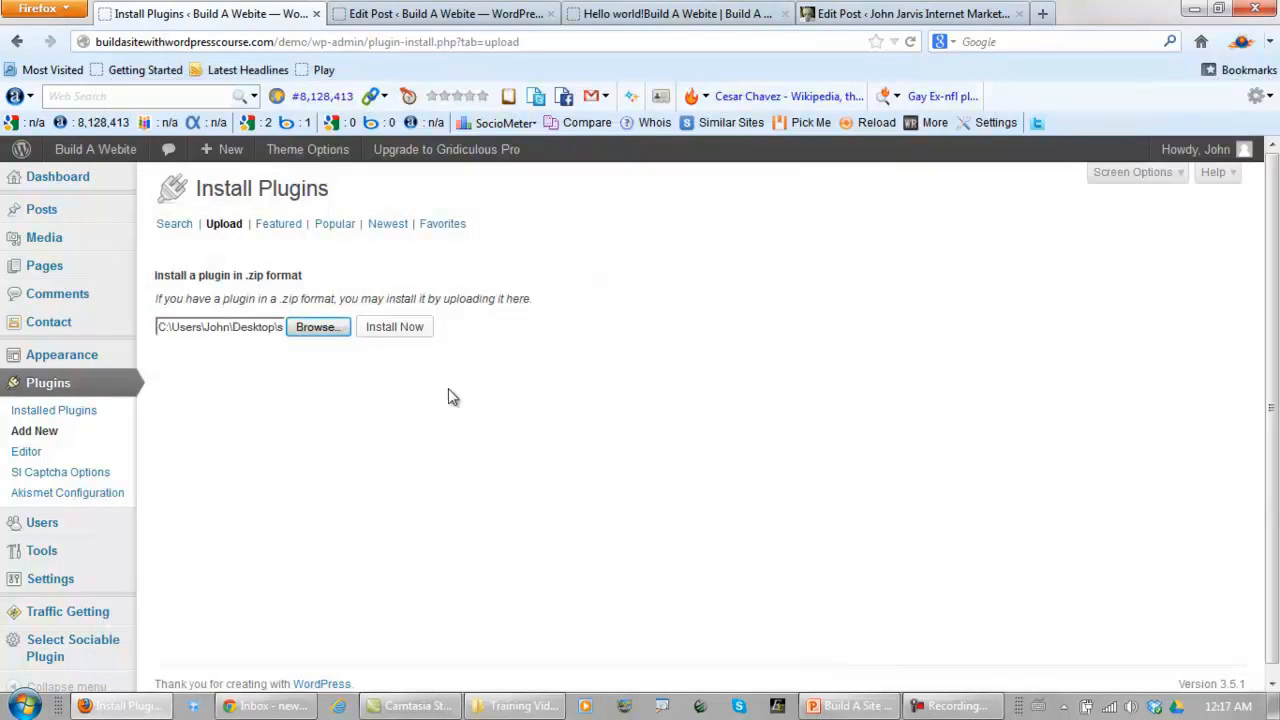
click(383, 333)
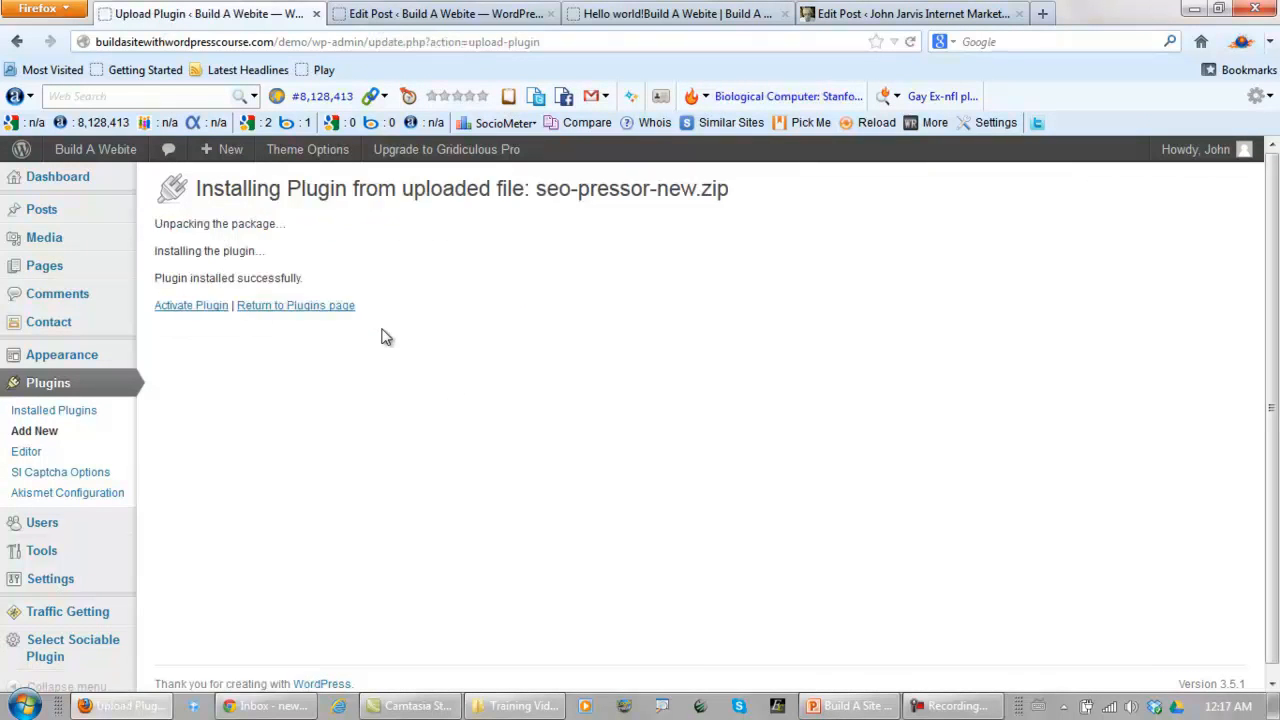
click(213, 310)
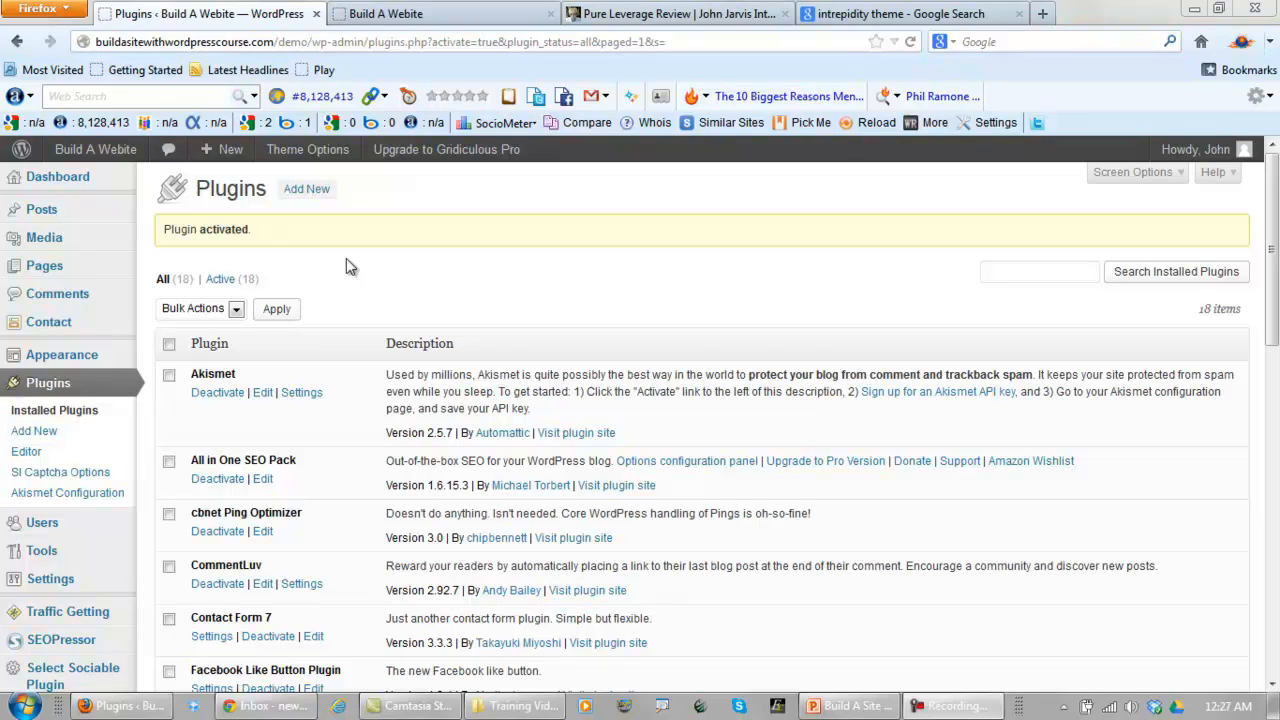
Search for "BulletProof Security" among new plugins, and install and activate BulletProof Security
click(307, 197)
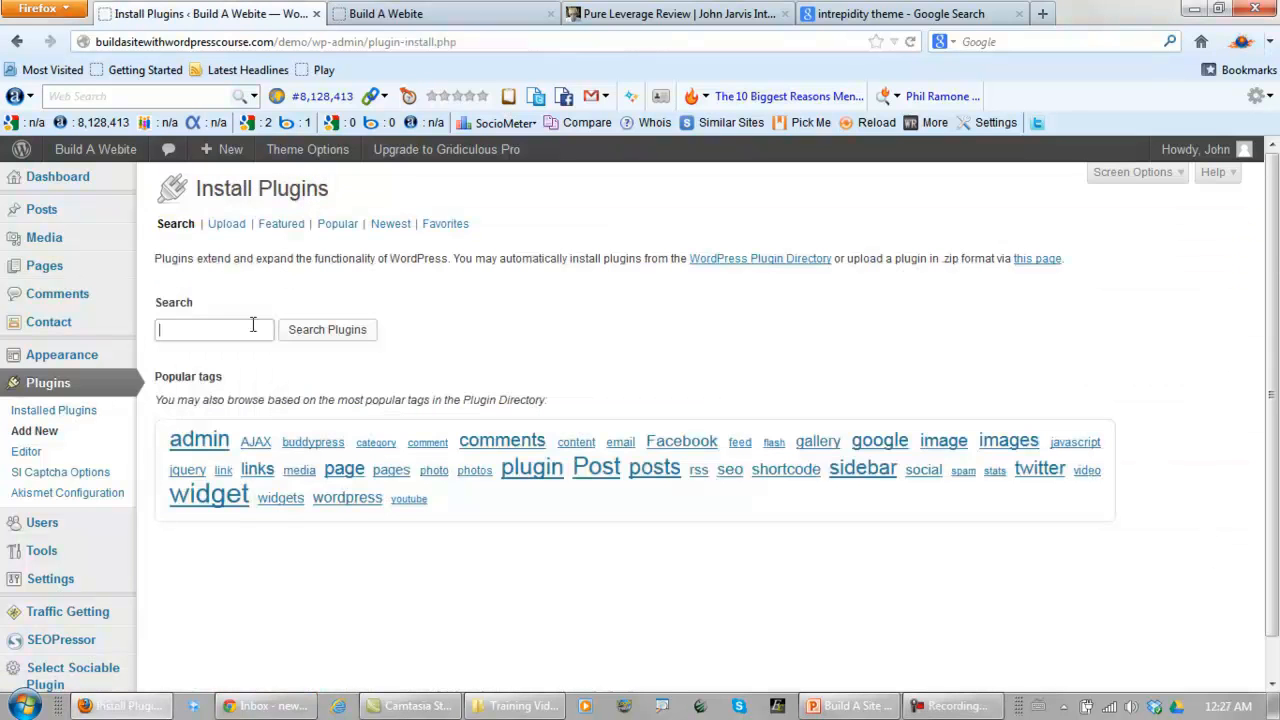
click(252, 326)
text(bu)
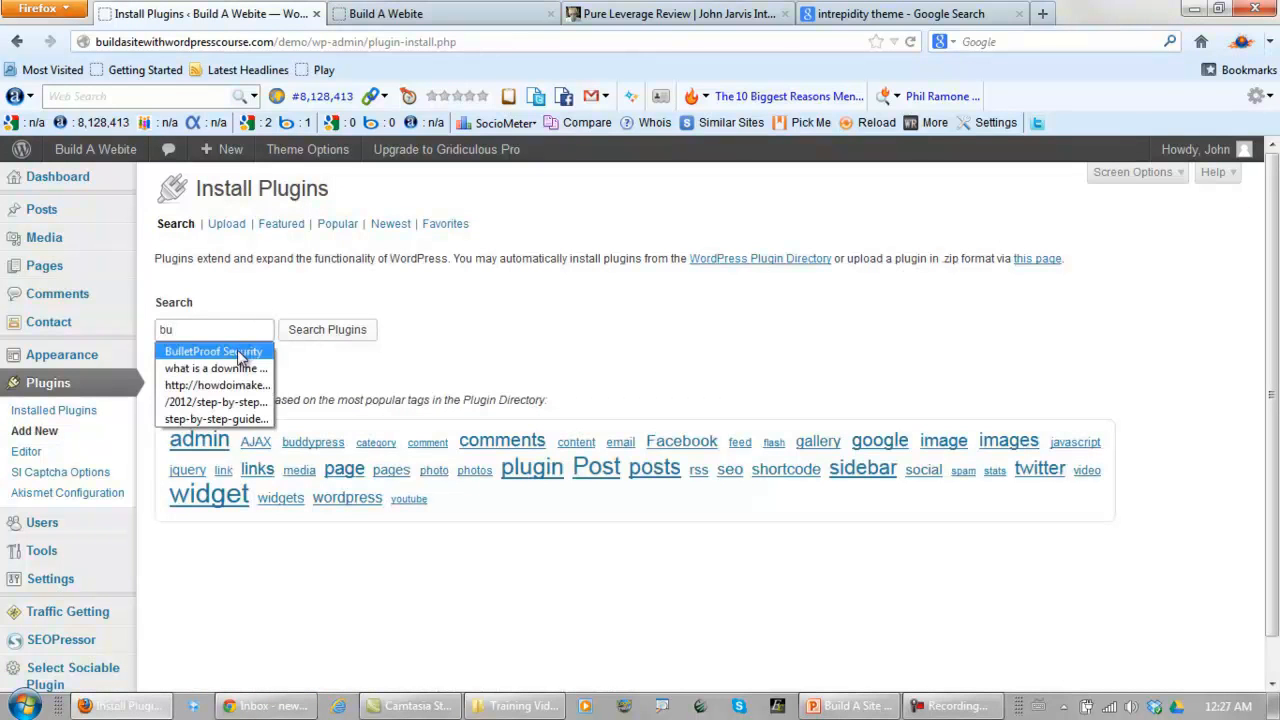
click(240, 350)
click(358, 333)
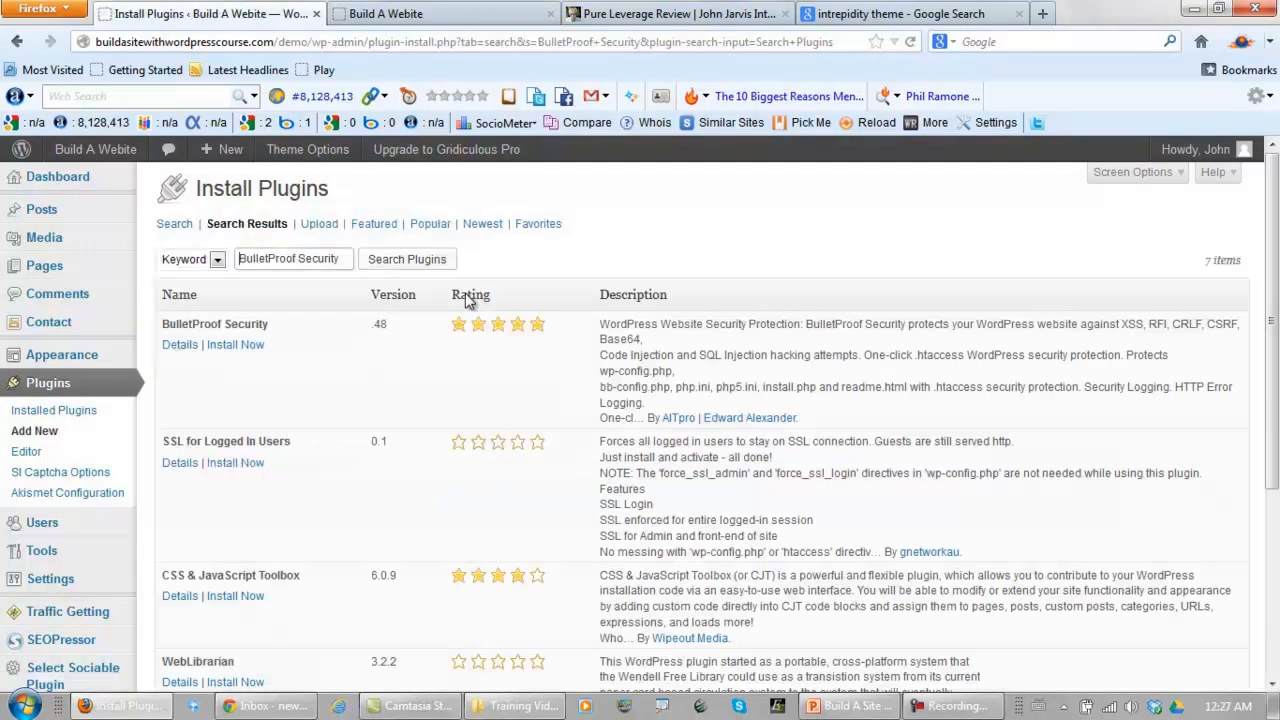
click(228, 346)
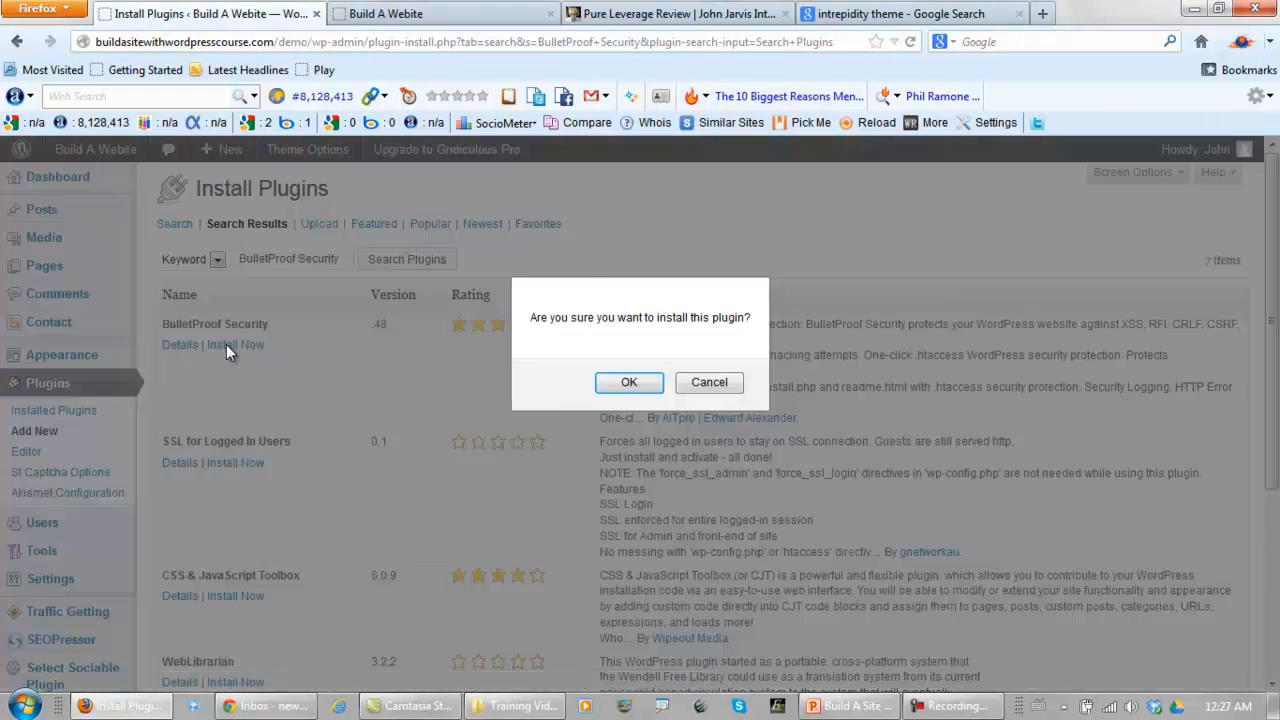
click(596, 386)
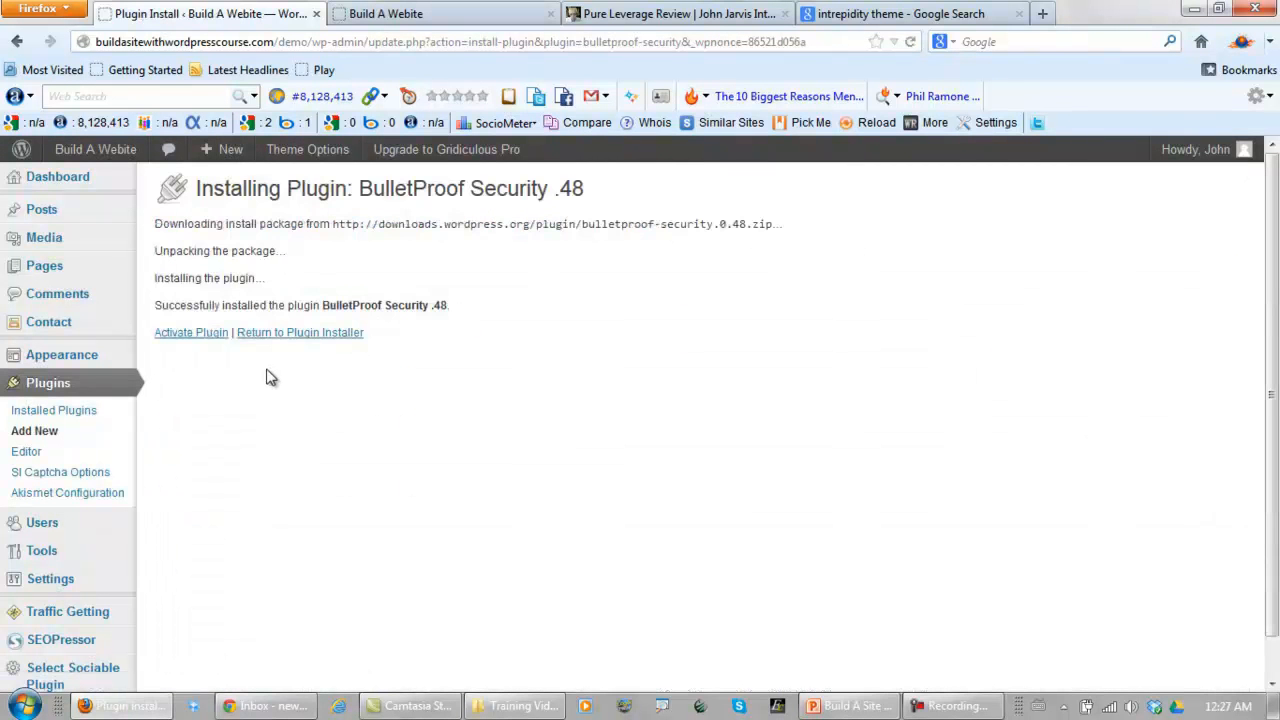
click(200, 334)
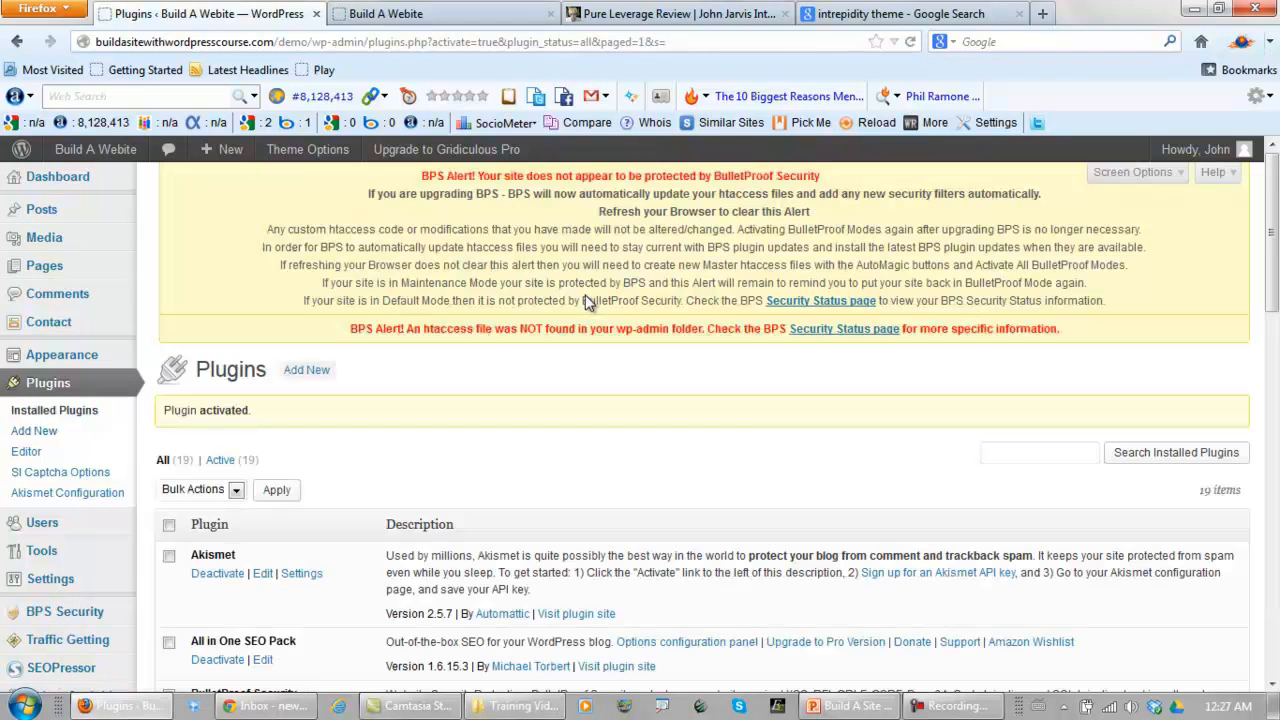
Read the BPS alert above the plugin list and open the settings of the BulletProof Security plugin
drag(1040, 300, 424, 176)
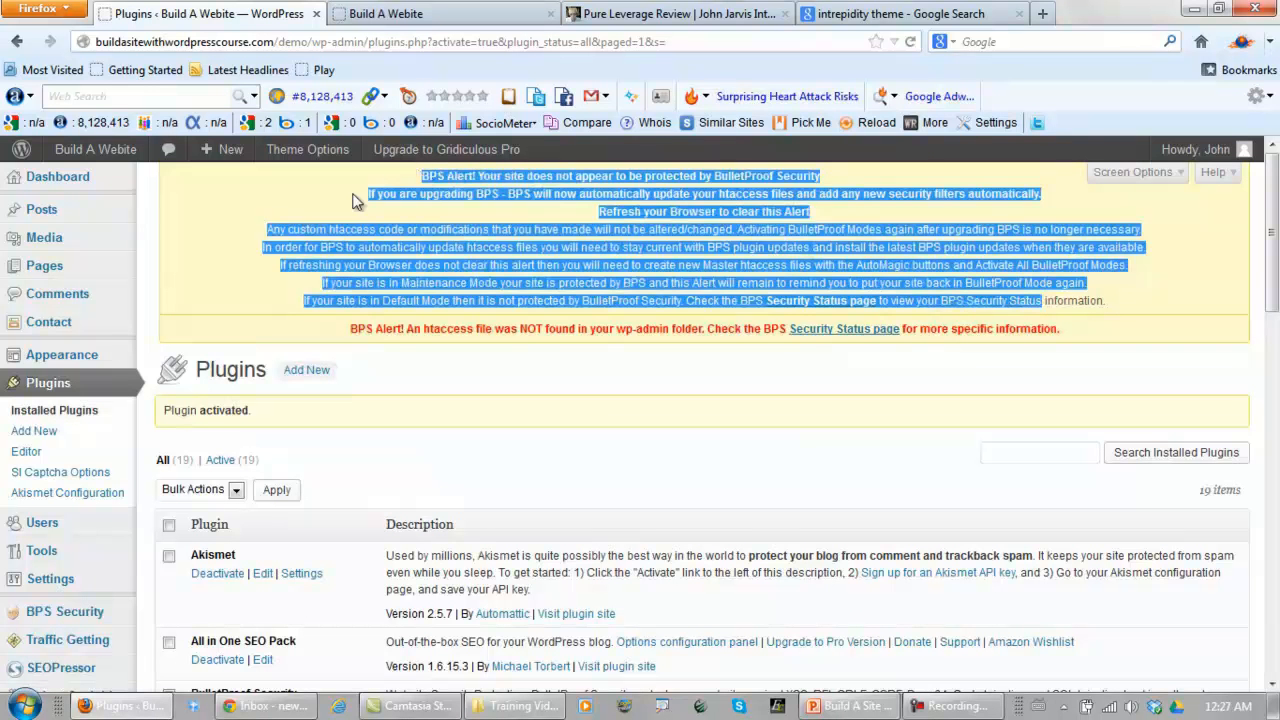
click(224, 224)
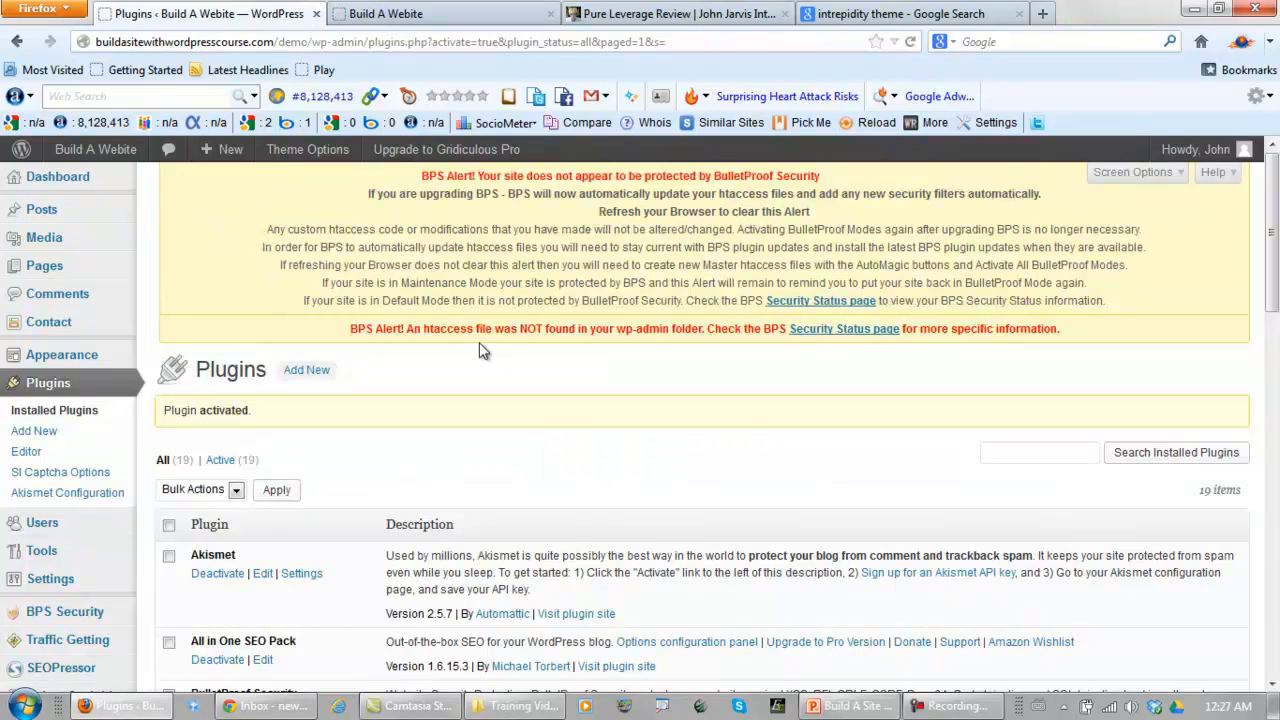
scroll(444, 343, down, 1)
scroll(444, 343, down, 4)
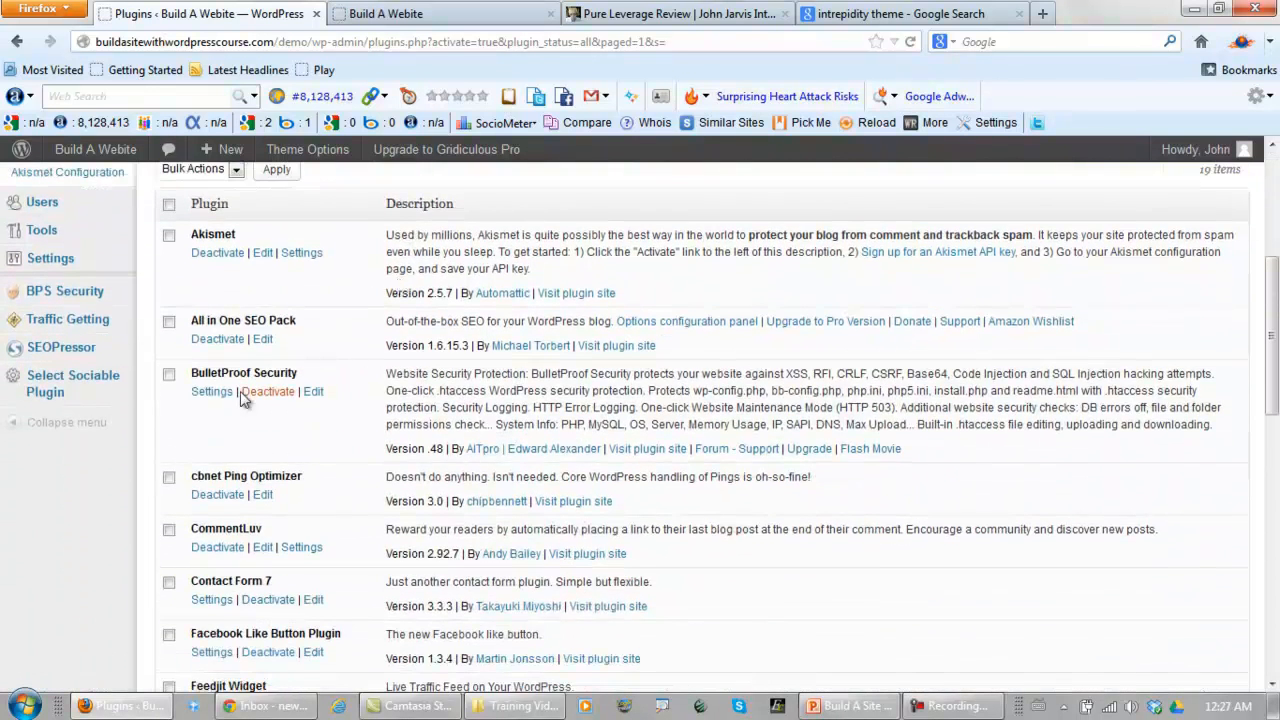
click(213, 393)
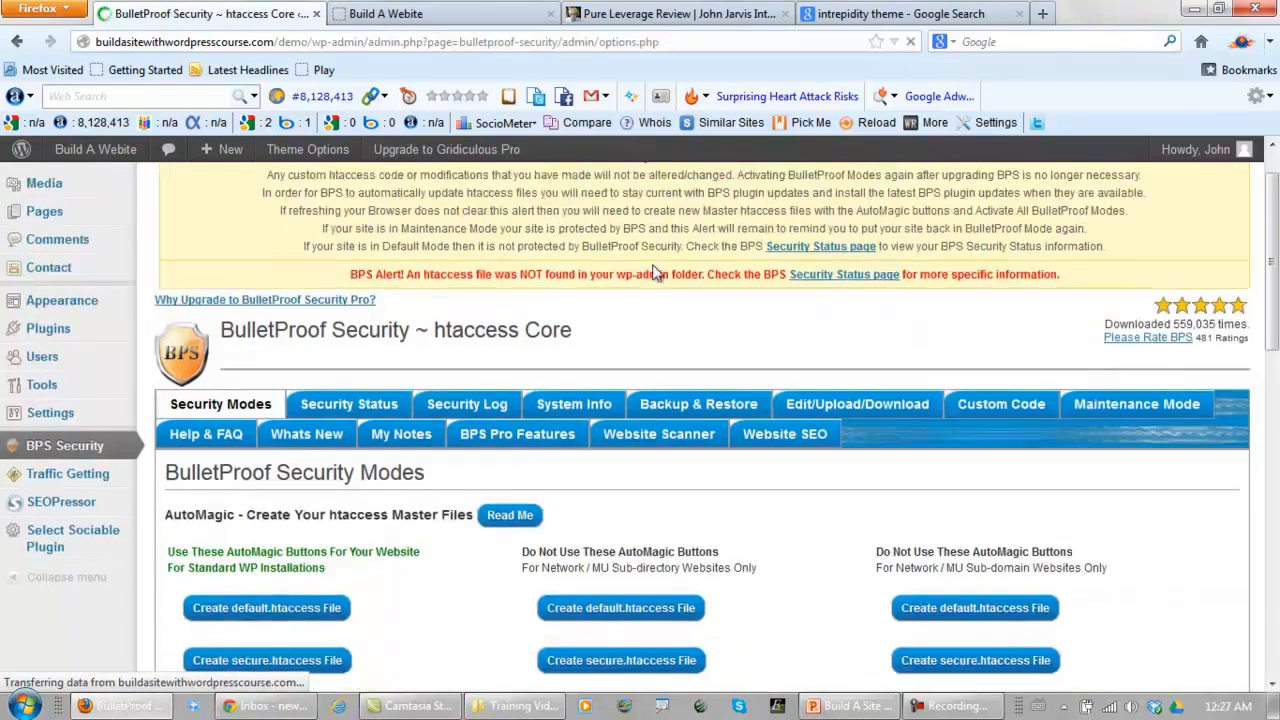
Create the default.htaccess and secure.htaccess master files with the AutoMagic options for standard WP installations
scroll(640, 262, down, 2)
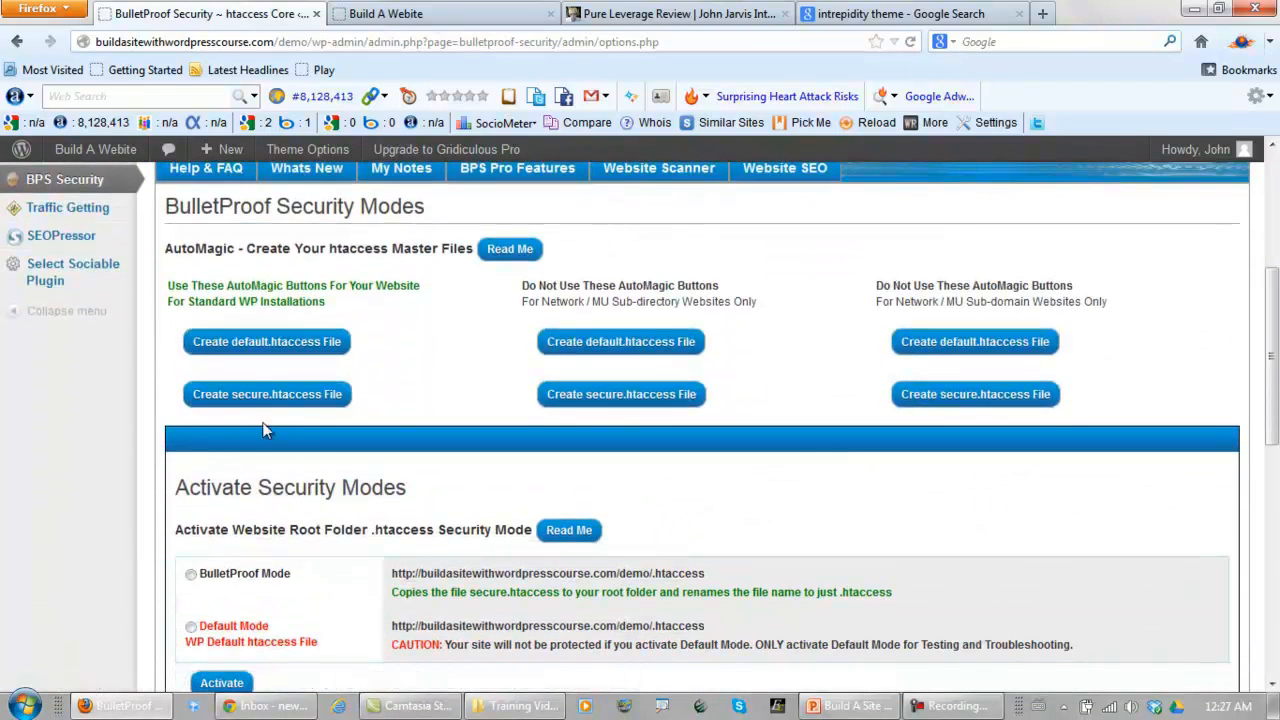
drag(1268, 315, 1270, 434)
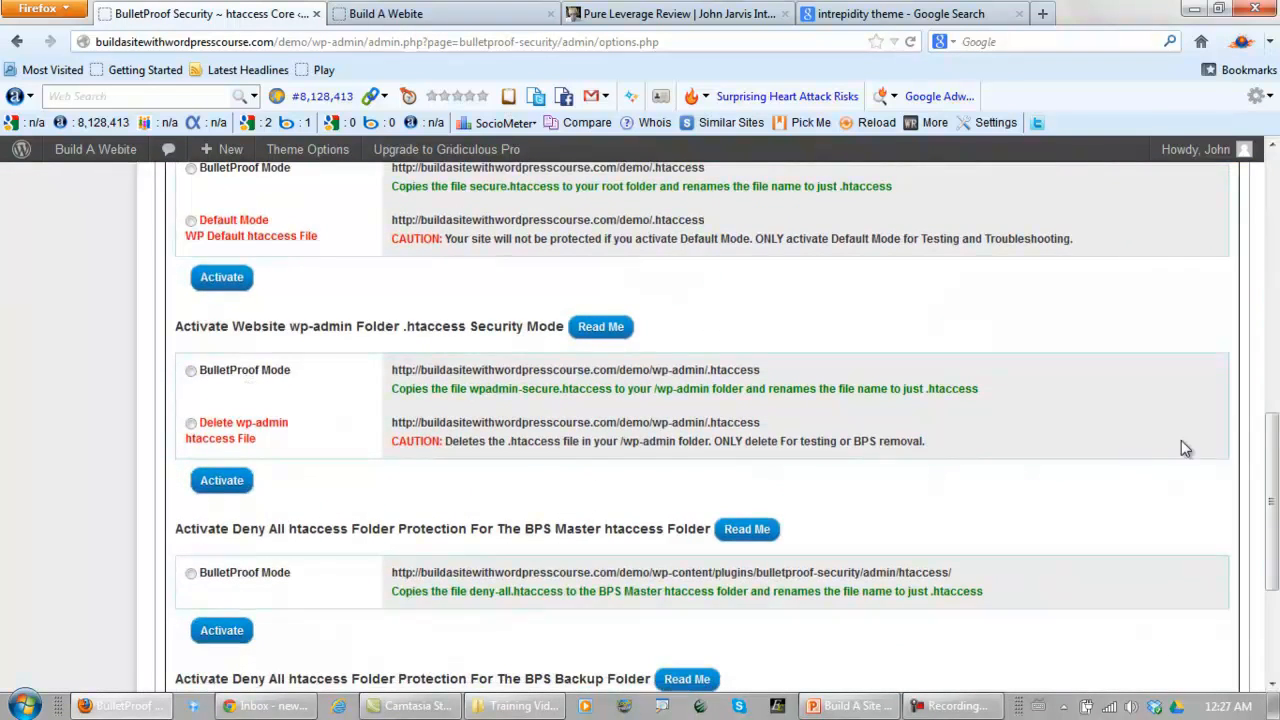
drag(1263, 443, 1266, 512)
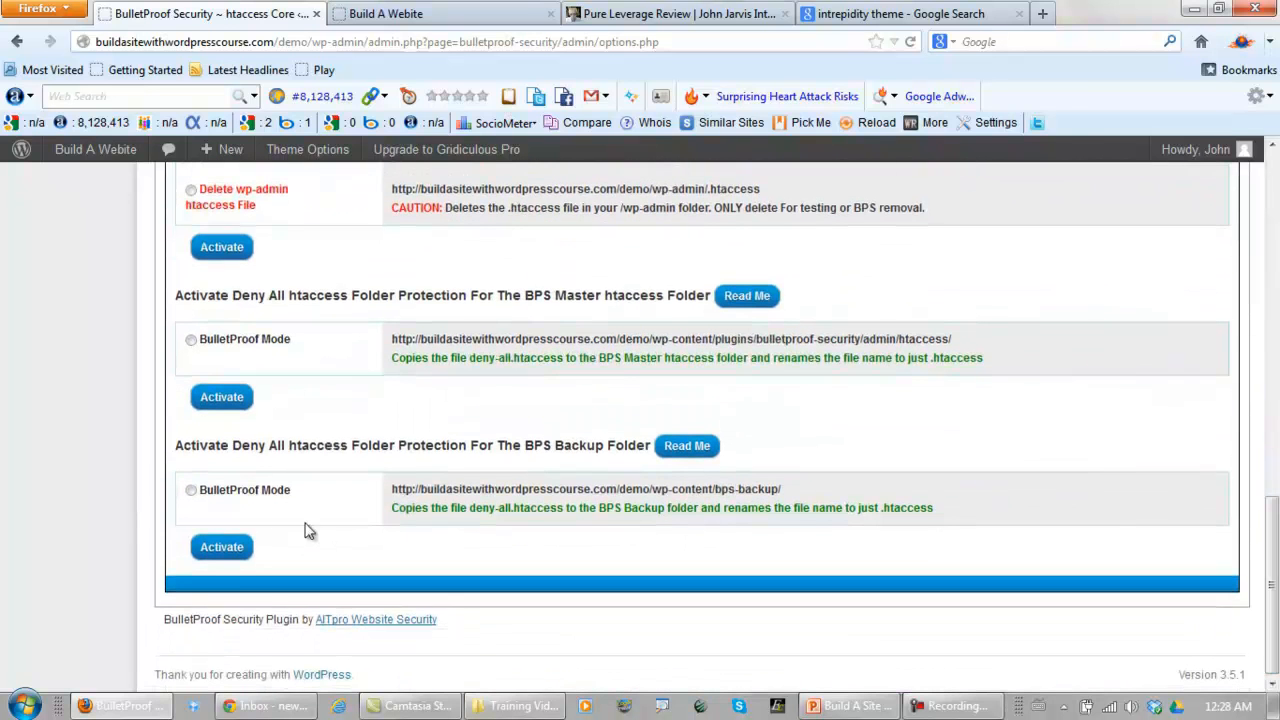
drag(1268, 571, 1273, 290)
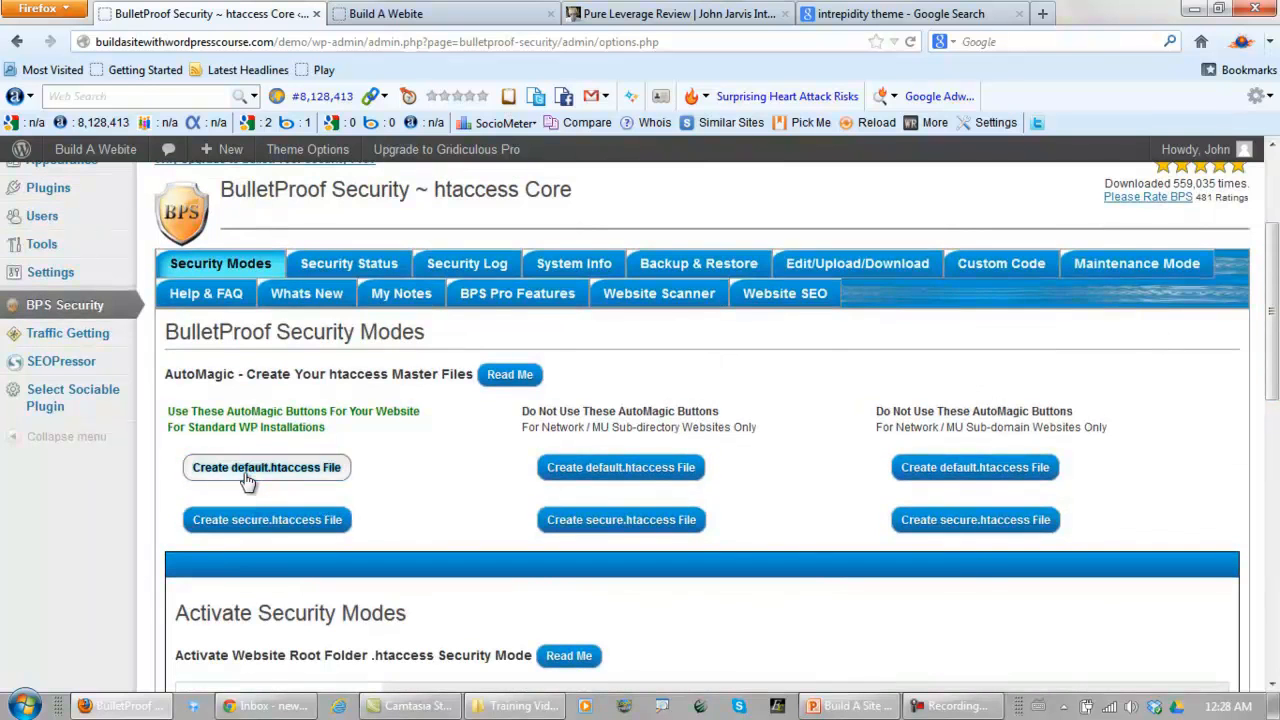
click(248, 481)
click(845, 421)
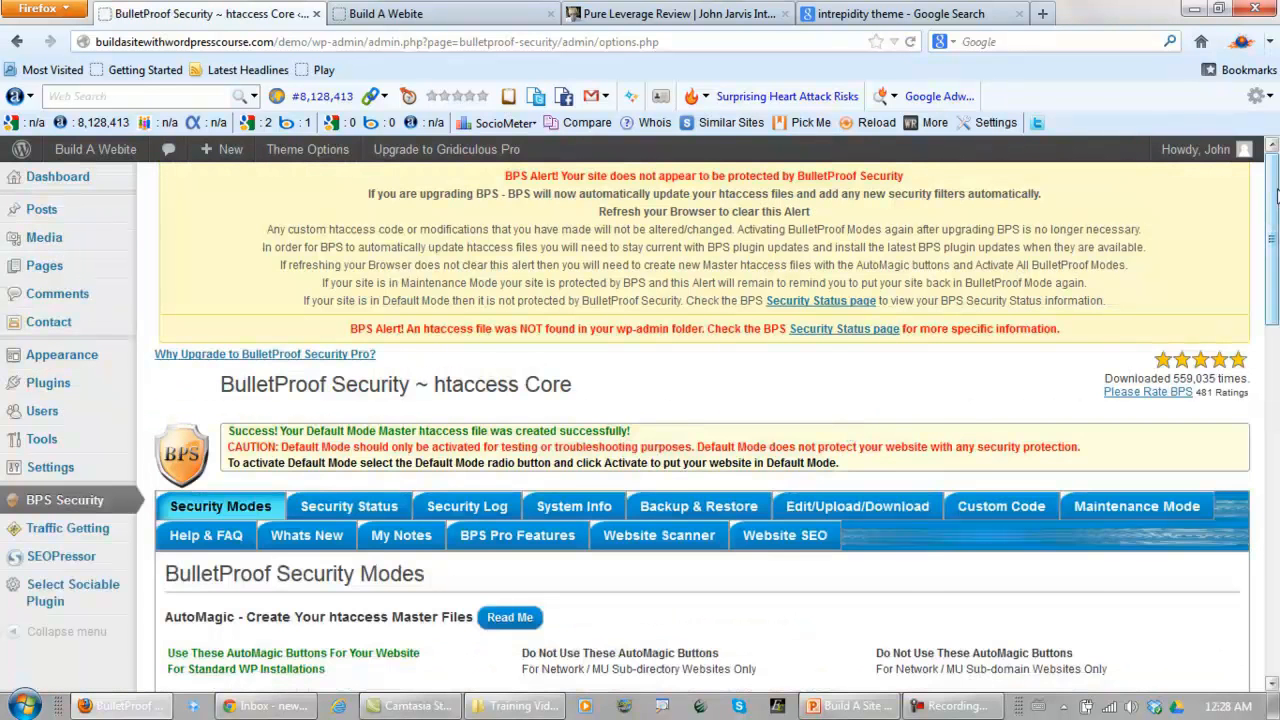
scroll(570, 460, down, 6)
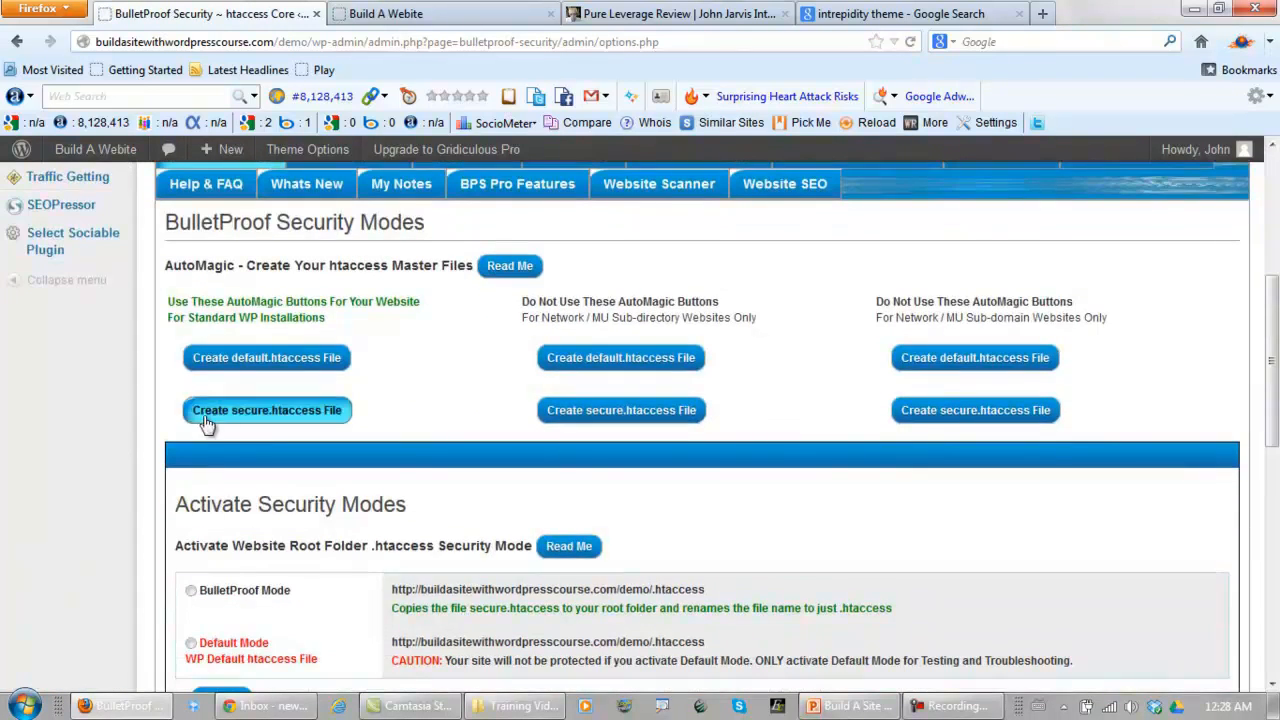
click(275, 418)
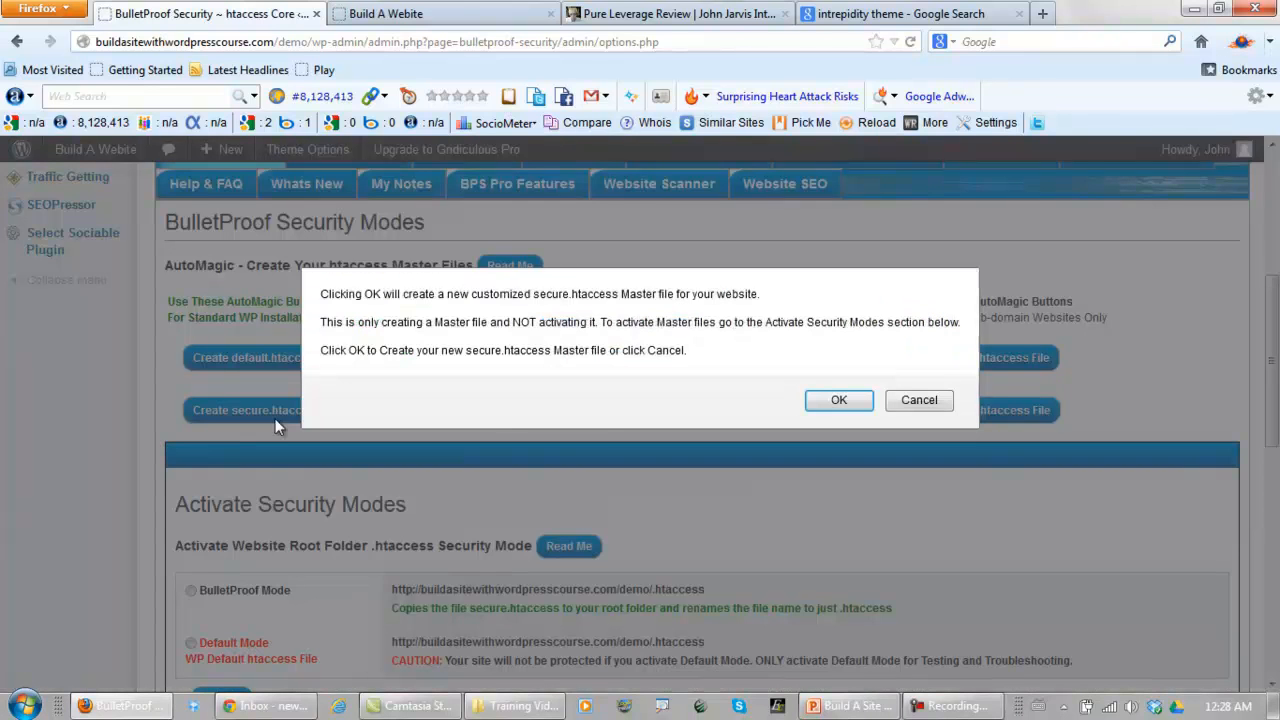
click(822, 397)
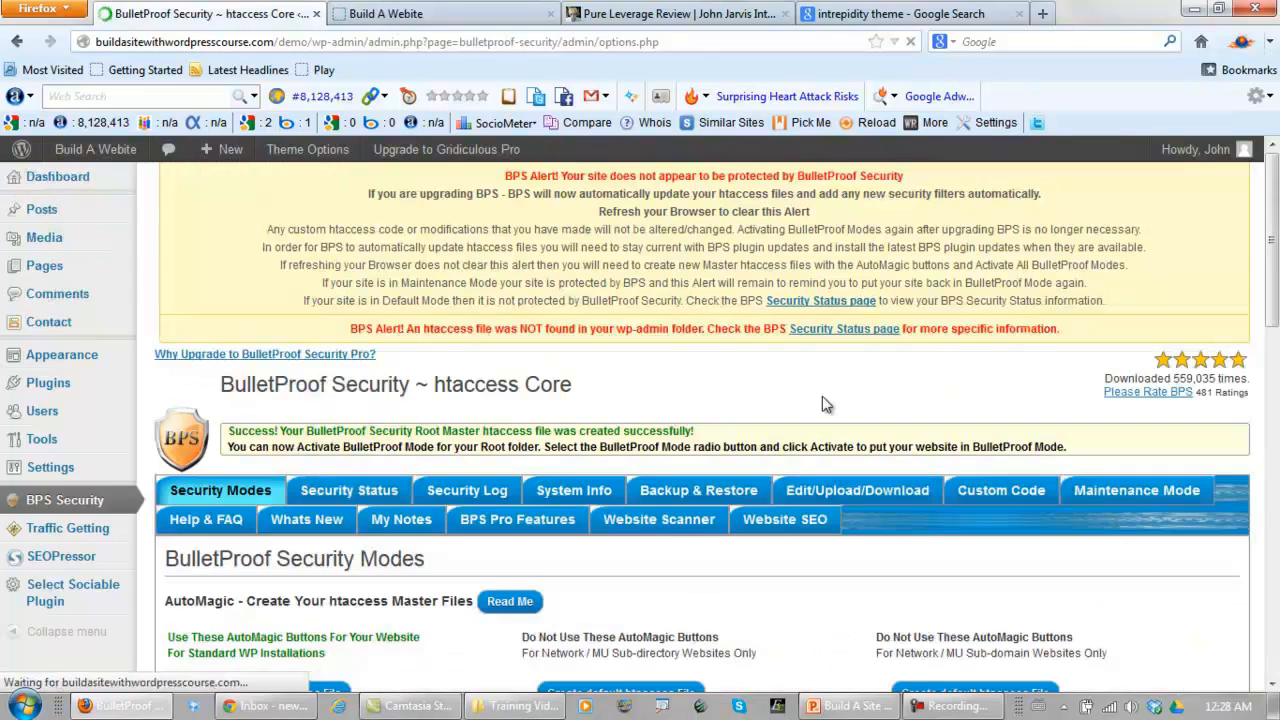
Activate BulletProof Mode for the website root folder and accept overwriting the existing root .htaccess file
drag(1272, 217, 1274, 437)
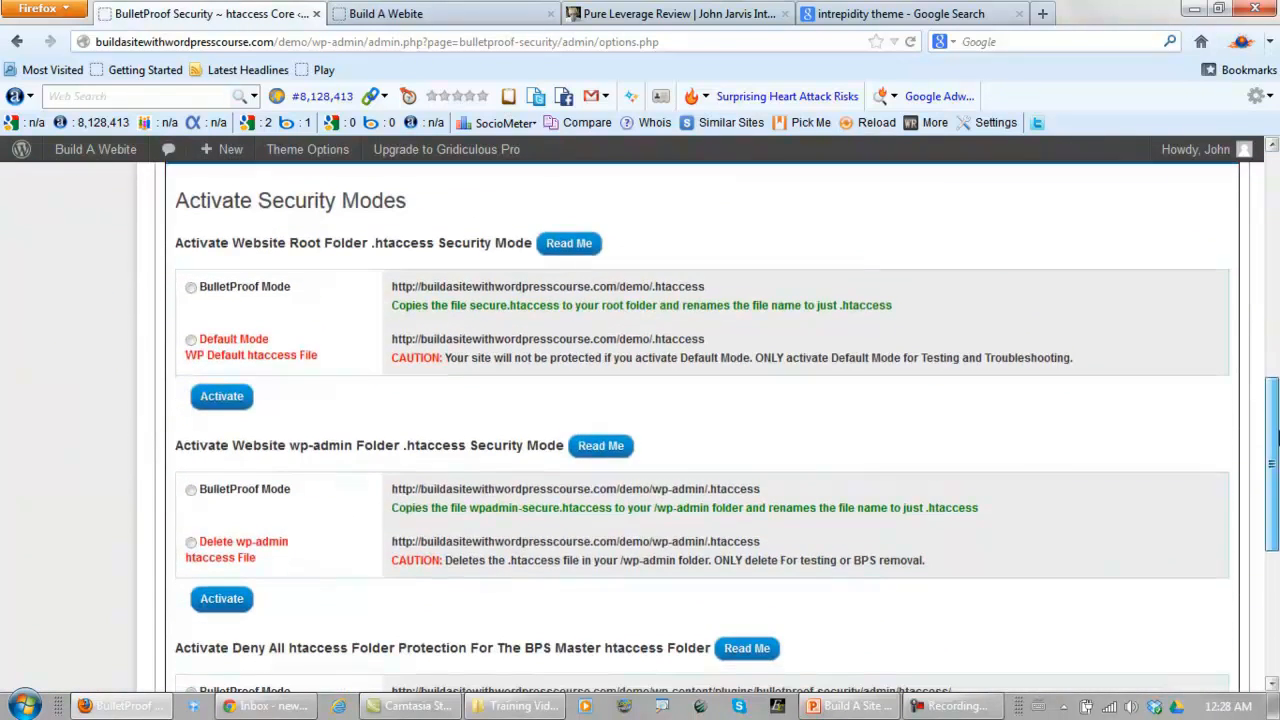
click(191, 288)
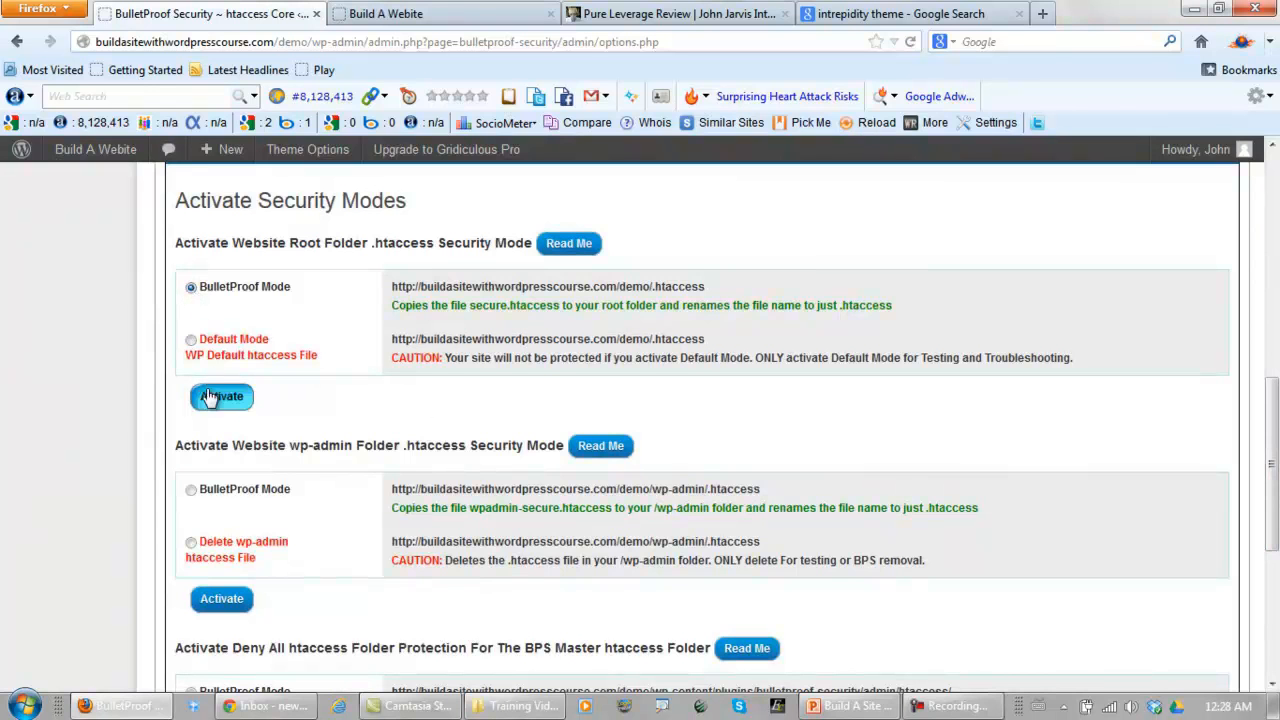
click(210, 397)
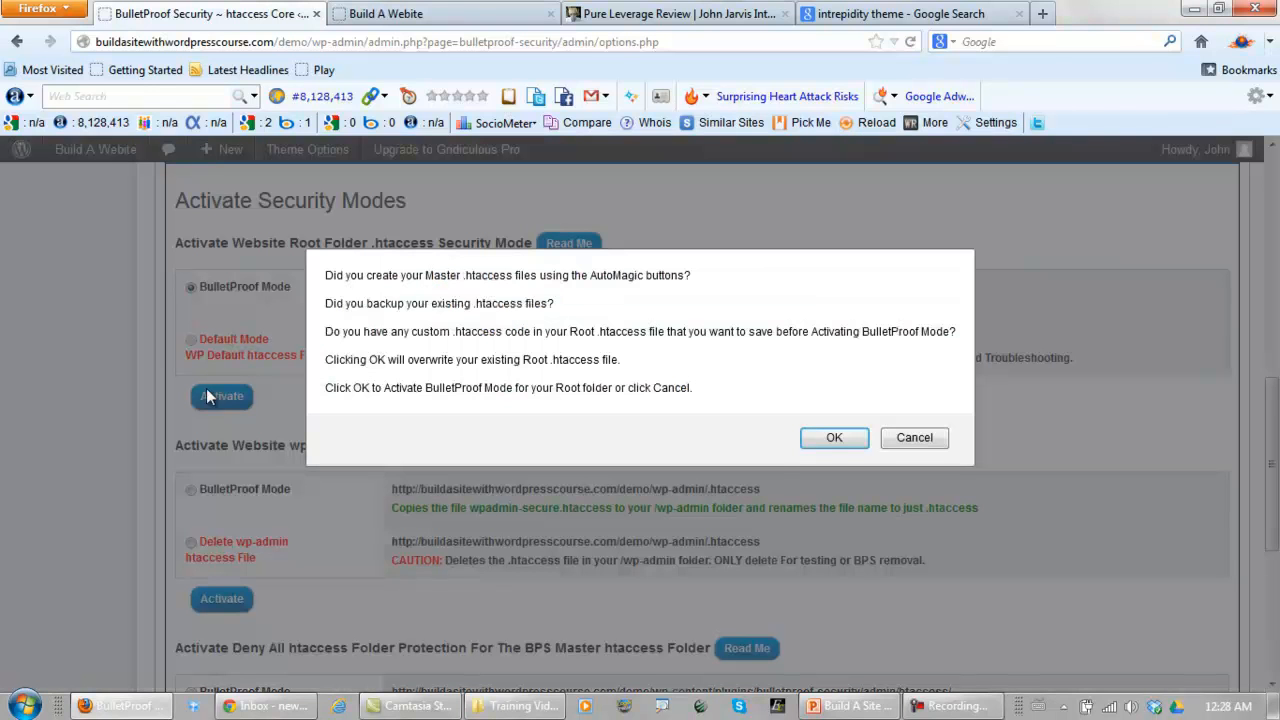
click(826, 437)
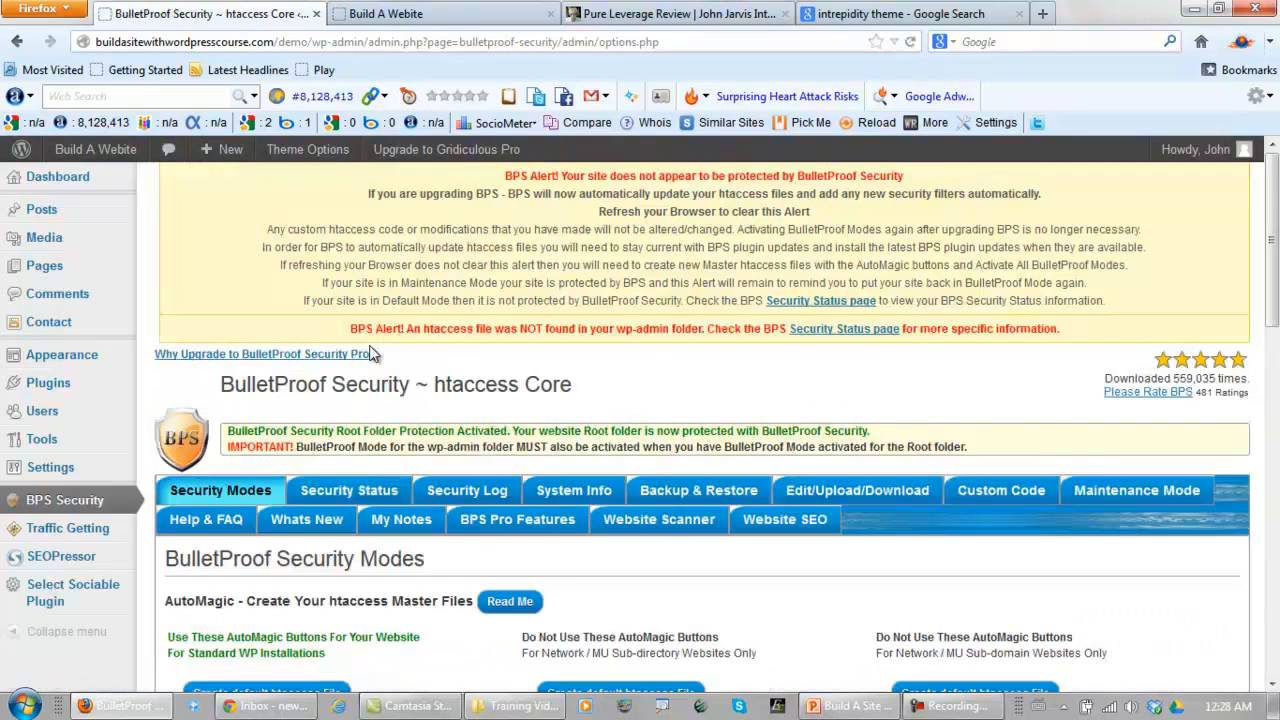
Activate BulletProof Mode for the wp-admin folder and Deny All protection for the BPS Master htaccess folder
drag(1276, 192, 1276, 492)
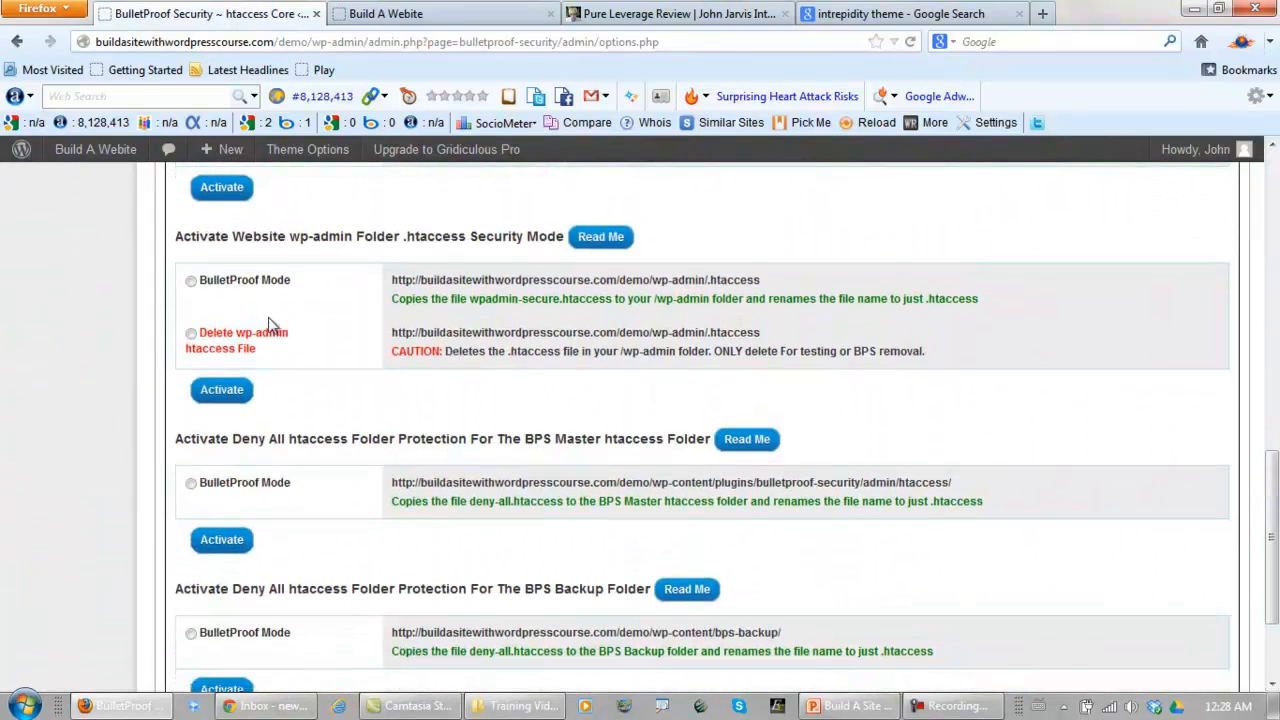
click(191, 282)
click(222, 390)
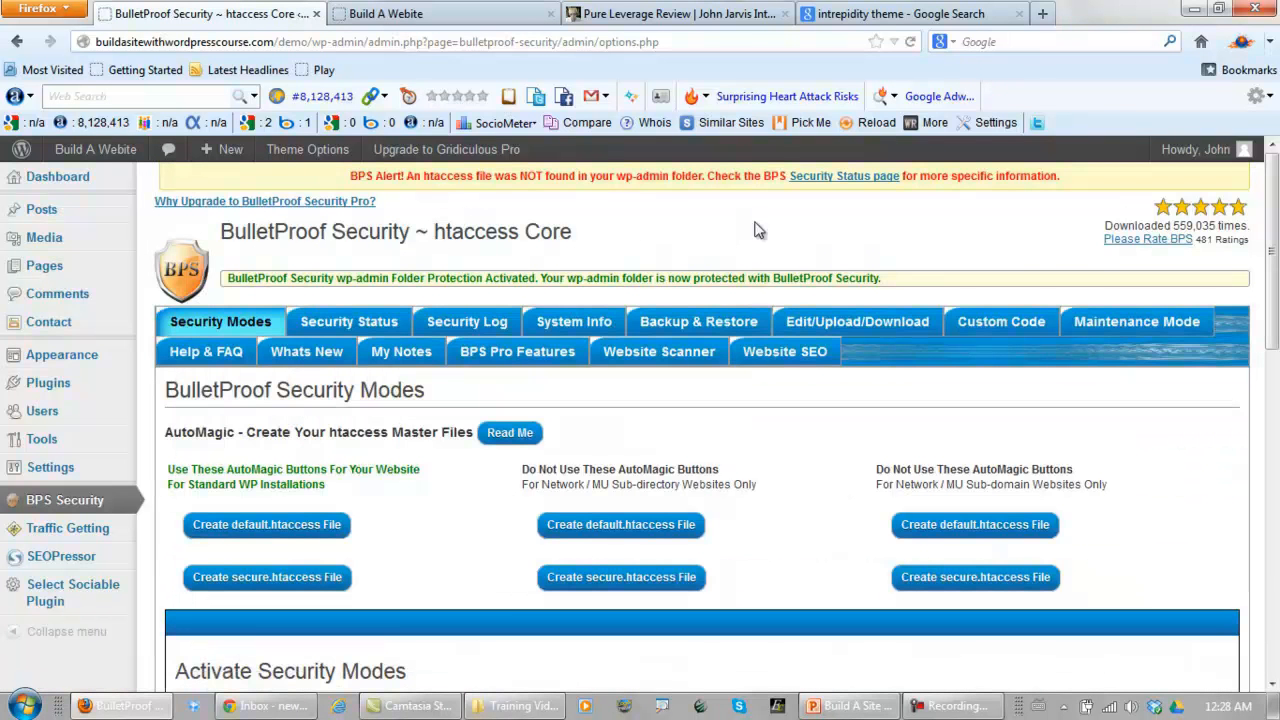
drag(1272, 188, 1275, 494)
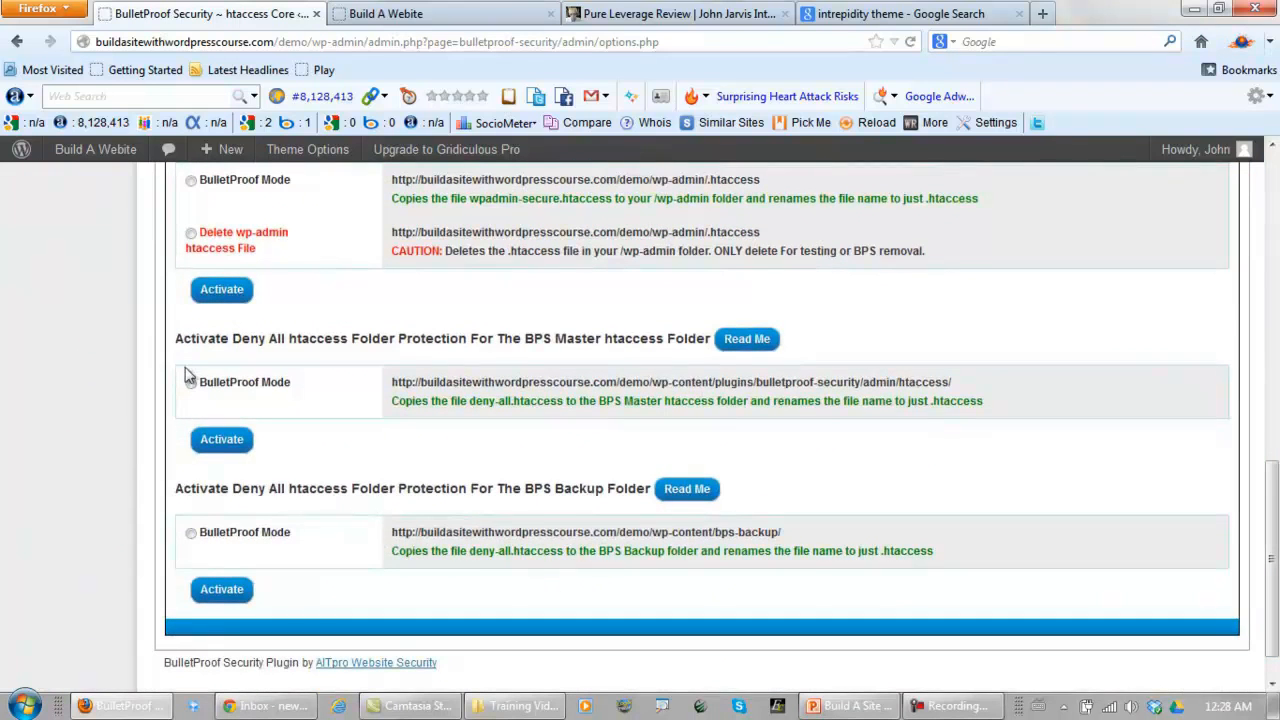
click(221, 440)
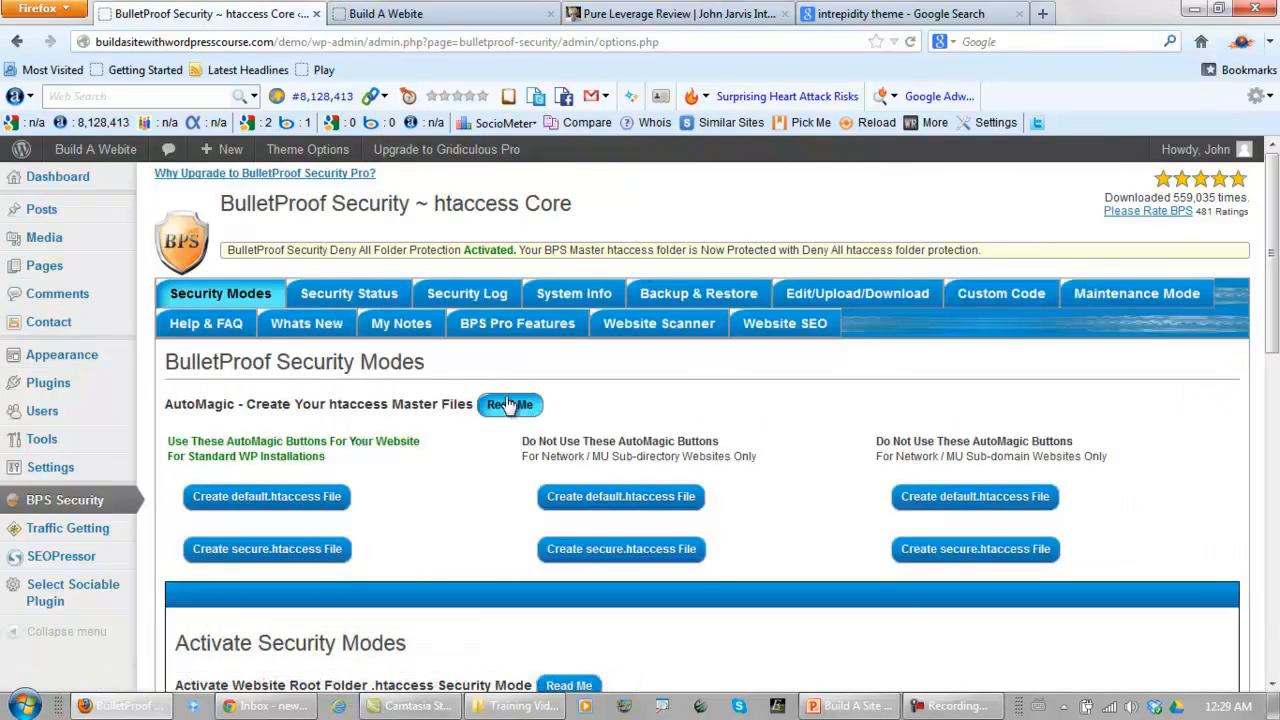
Review the BulletProof Security status and back up the currently active .htaccess files of the root and wp-admin folders
click(330, 296)
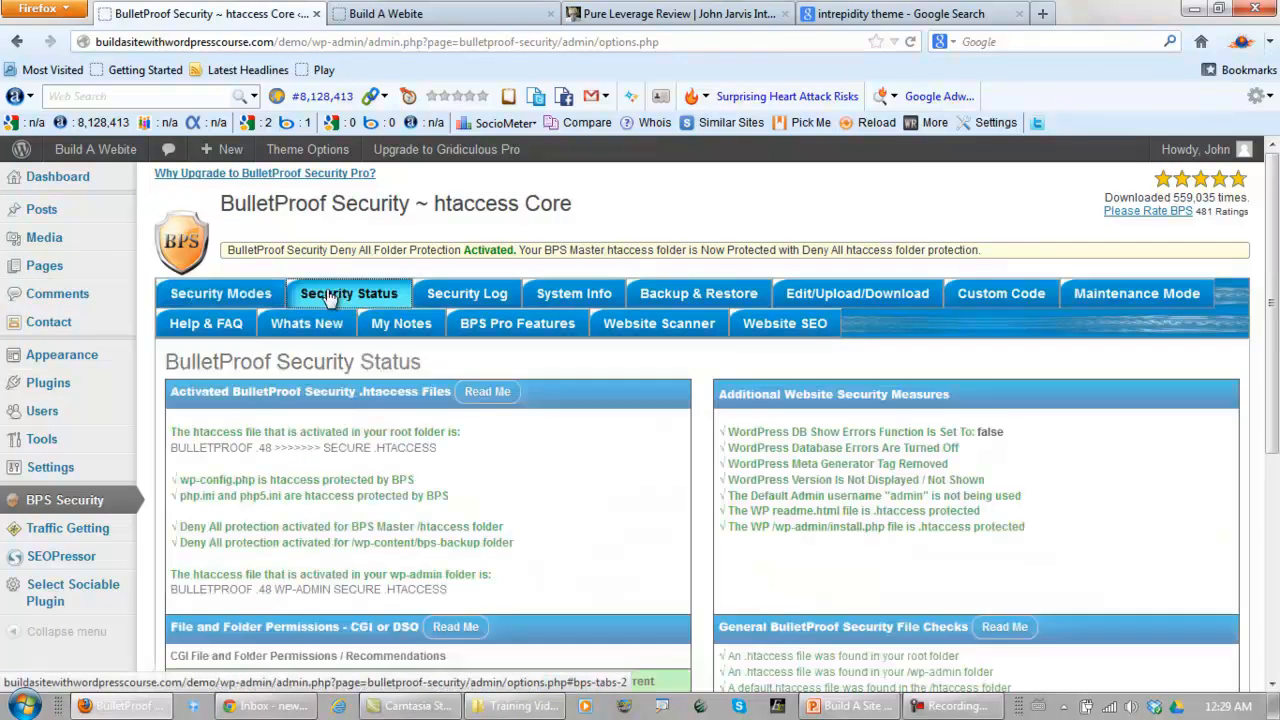
drag(1275, 315, 1275, 505)
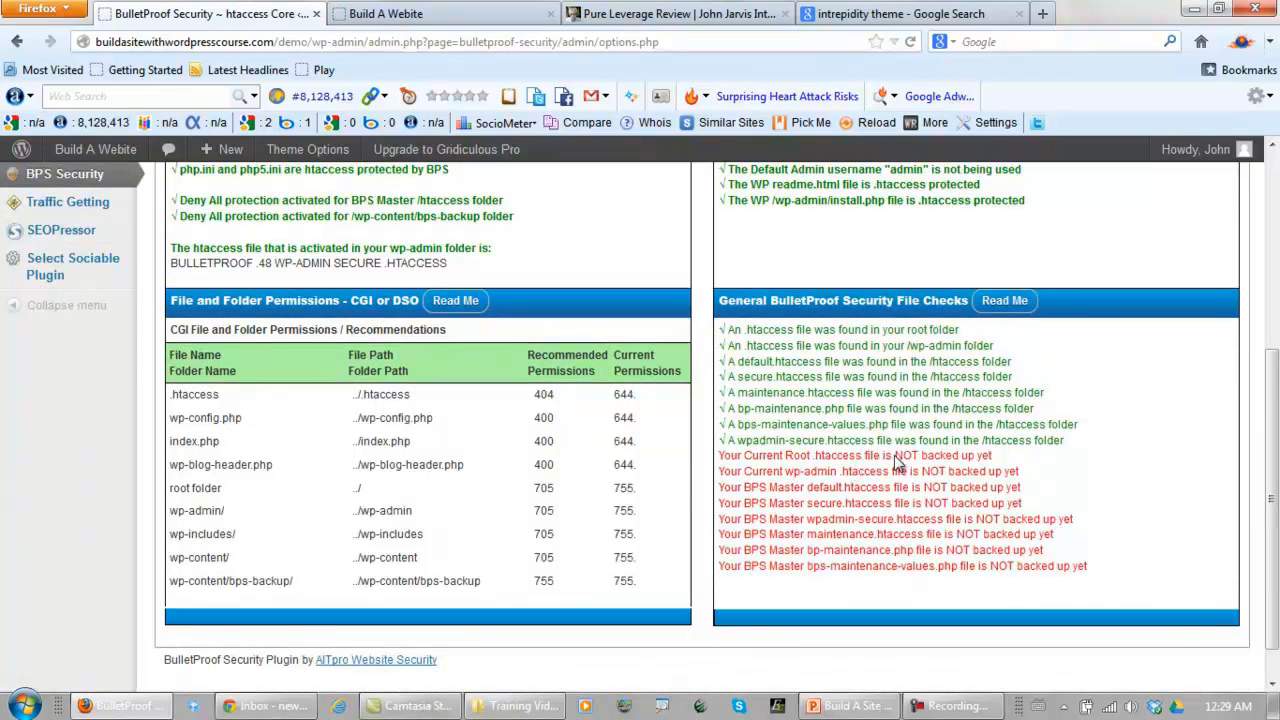
drag(1274, 416, 1275, 192)
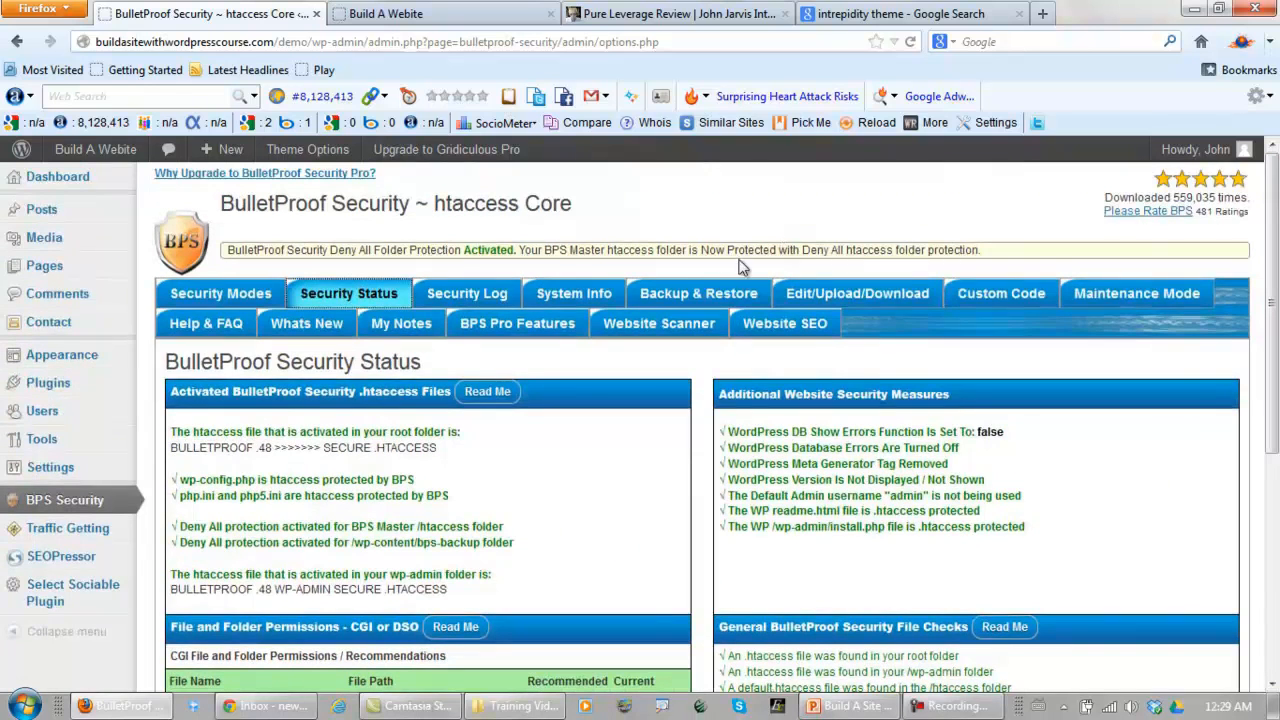
click(686, 296)
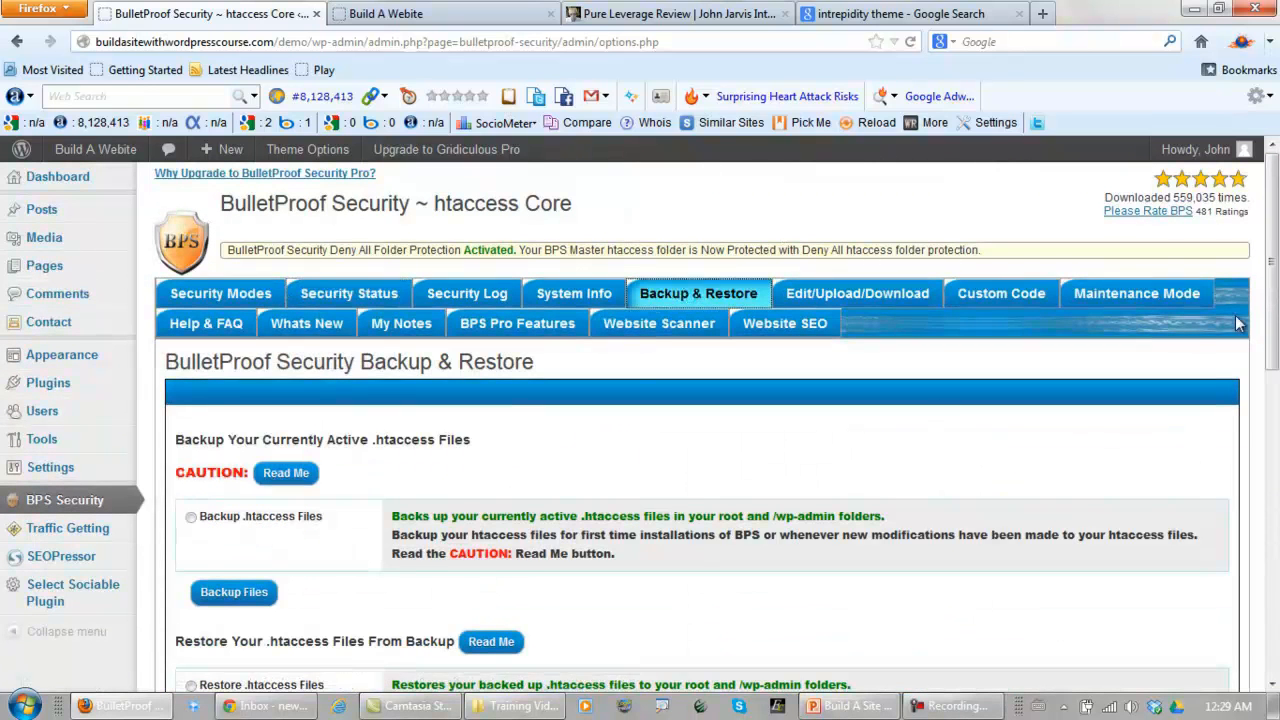
drag(1273, 236, 1273, 358)
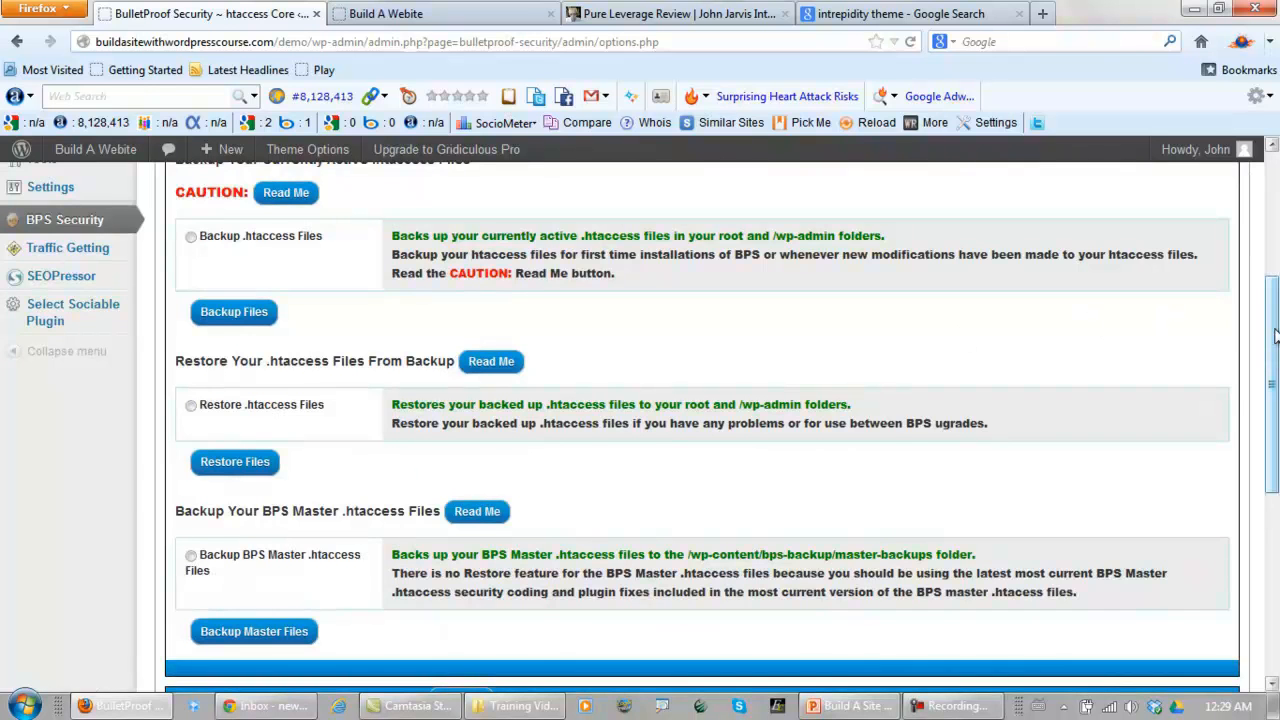
drag(1273, 372, 1273, 256)
click(191, 518)
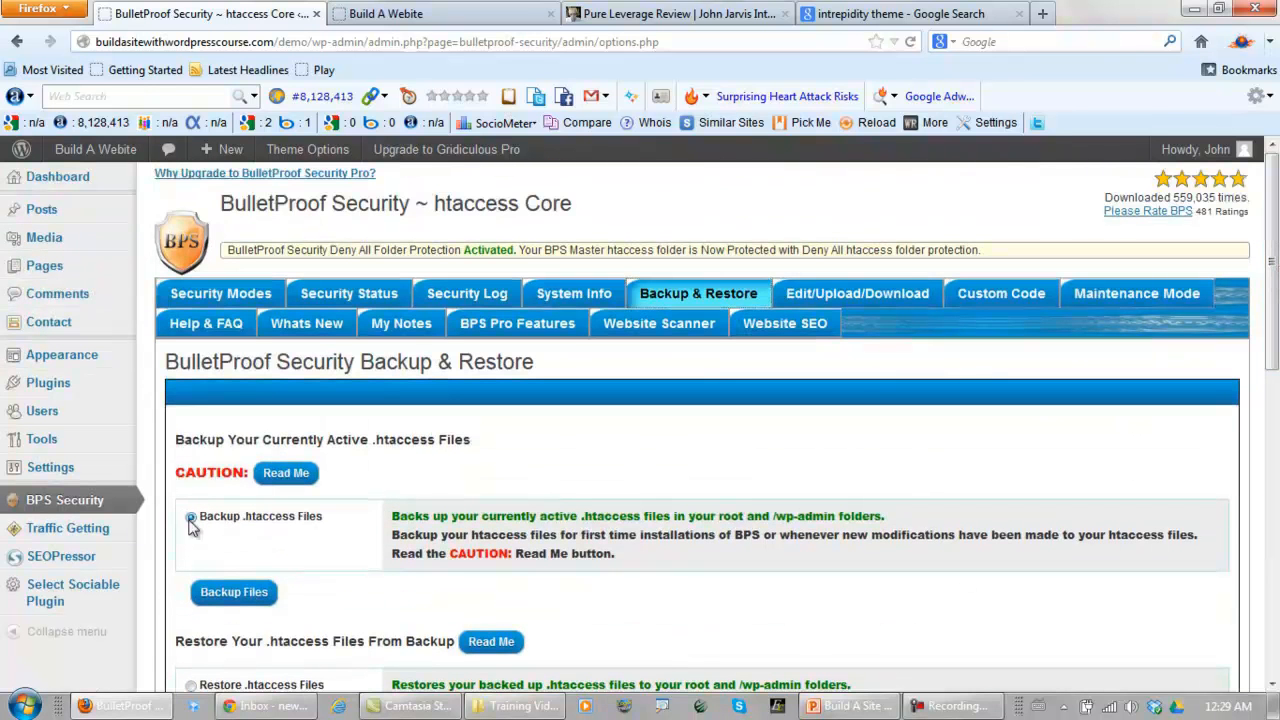
click(218, 594)
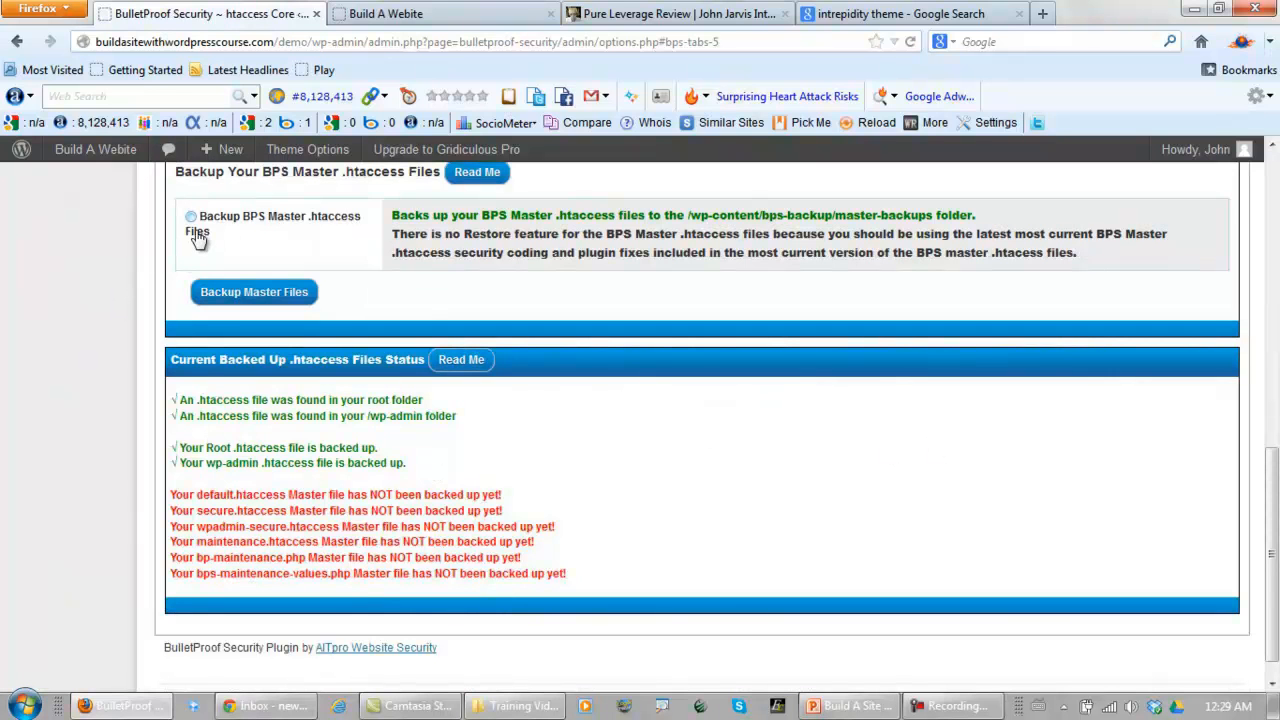
Back up the BPS Master .htaccess files and check the backup and security status
drag(1272, 527, 1272, 371)
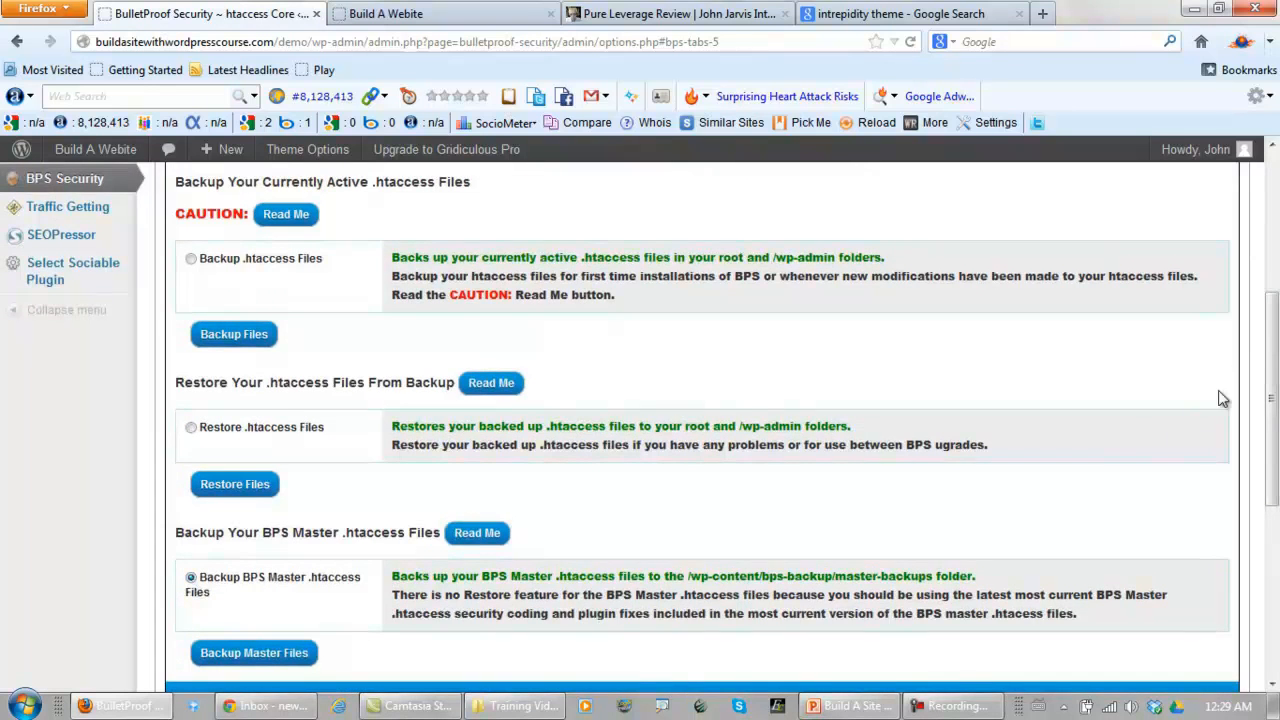
drag(1272, 375, 1272, 500)
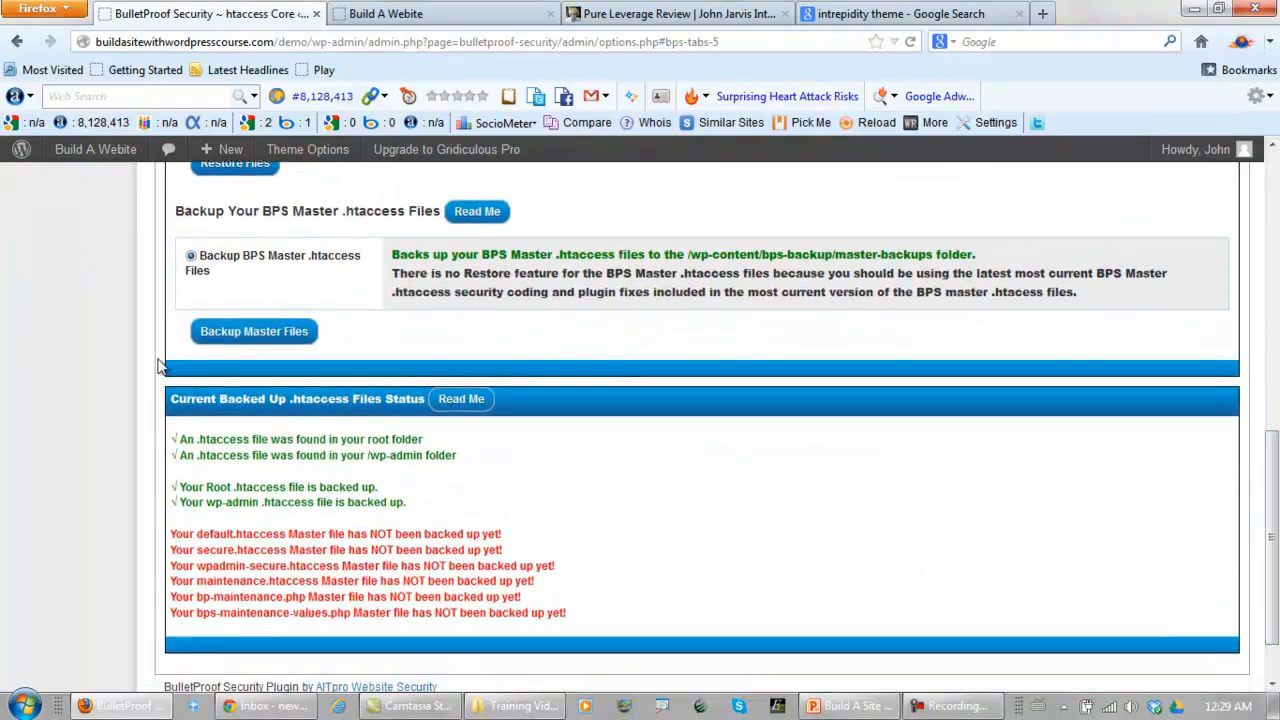
click(233, 338)
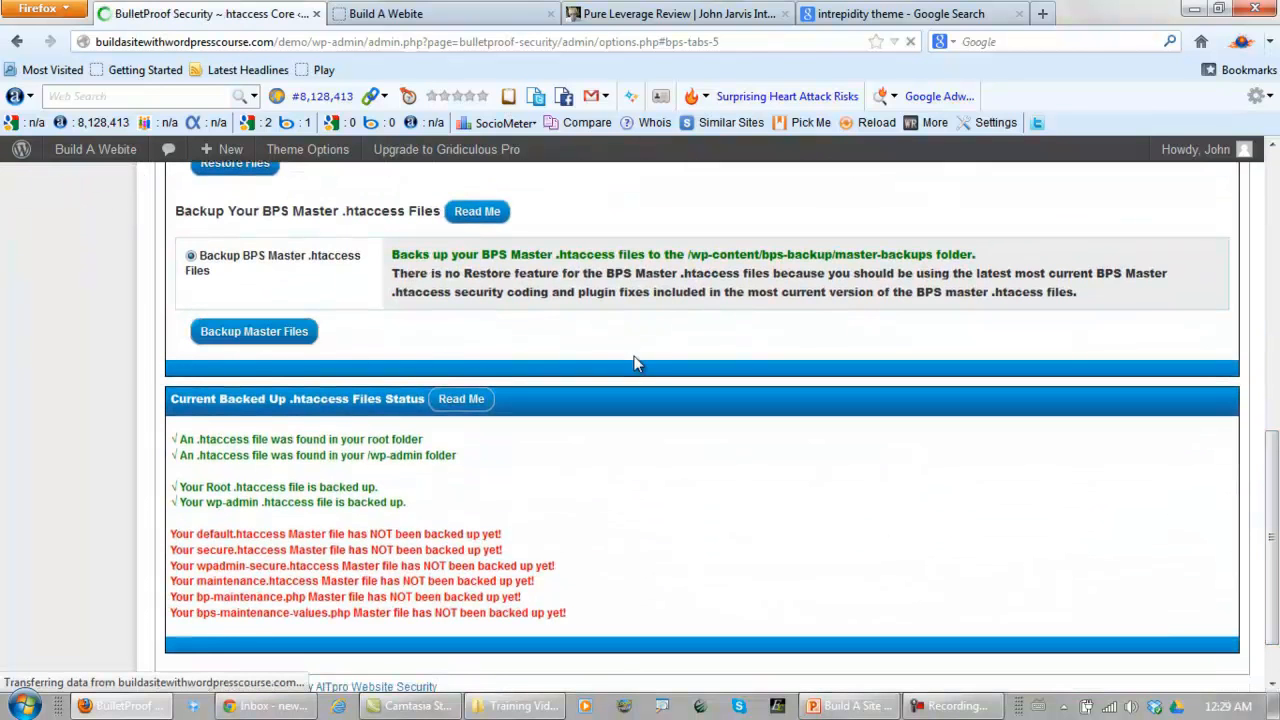
scroll(640, 345, down, 15)
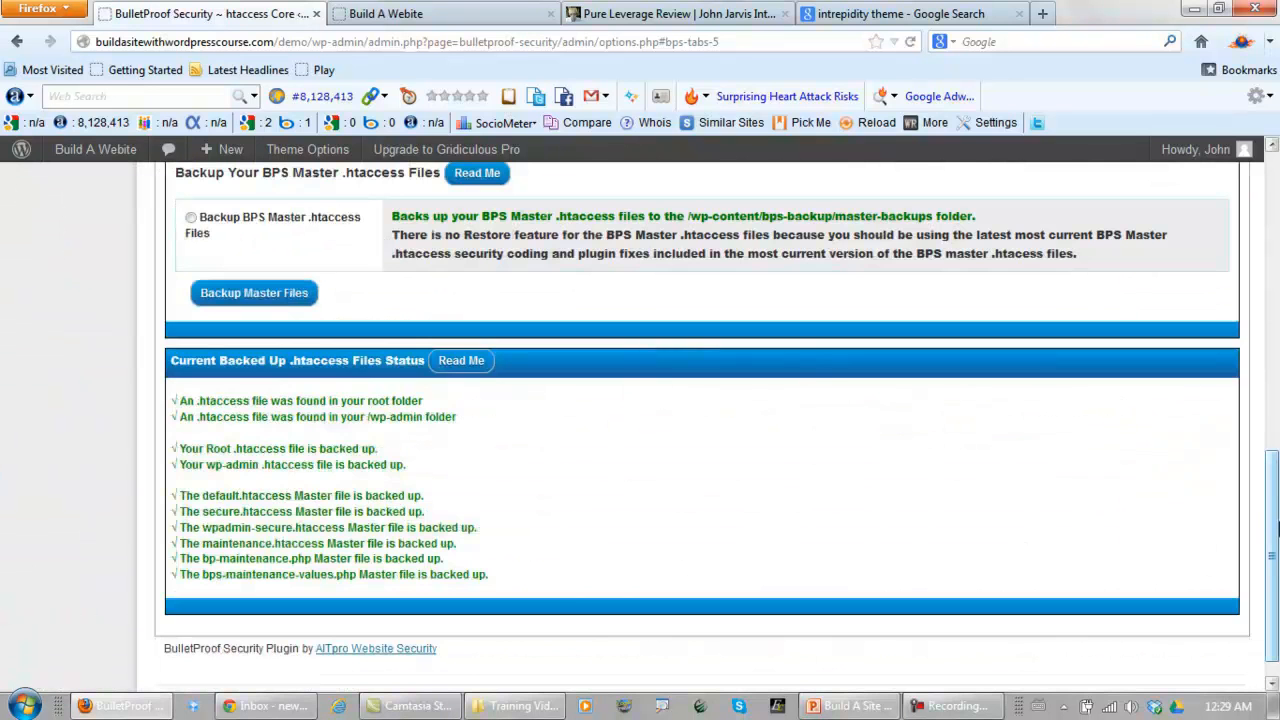
scroll(1274, 528, up, 15)
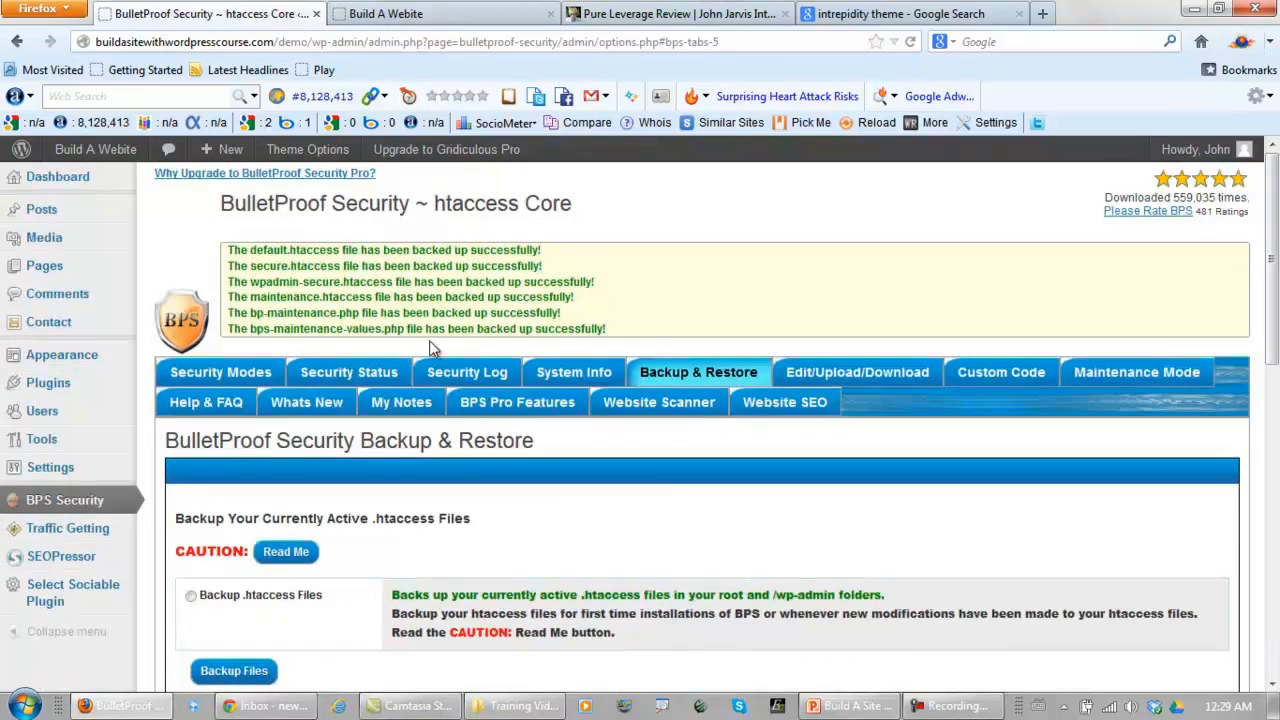
click(353, 377)
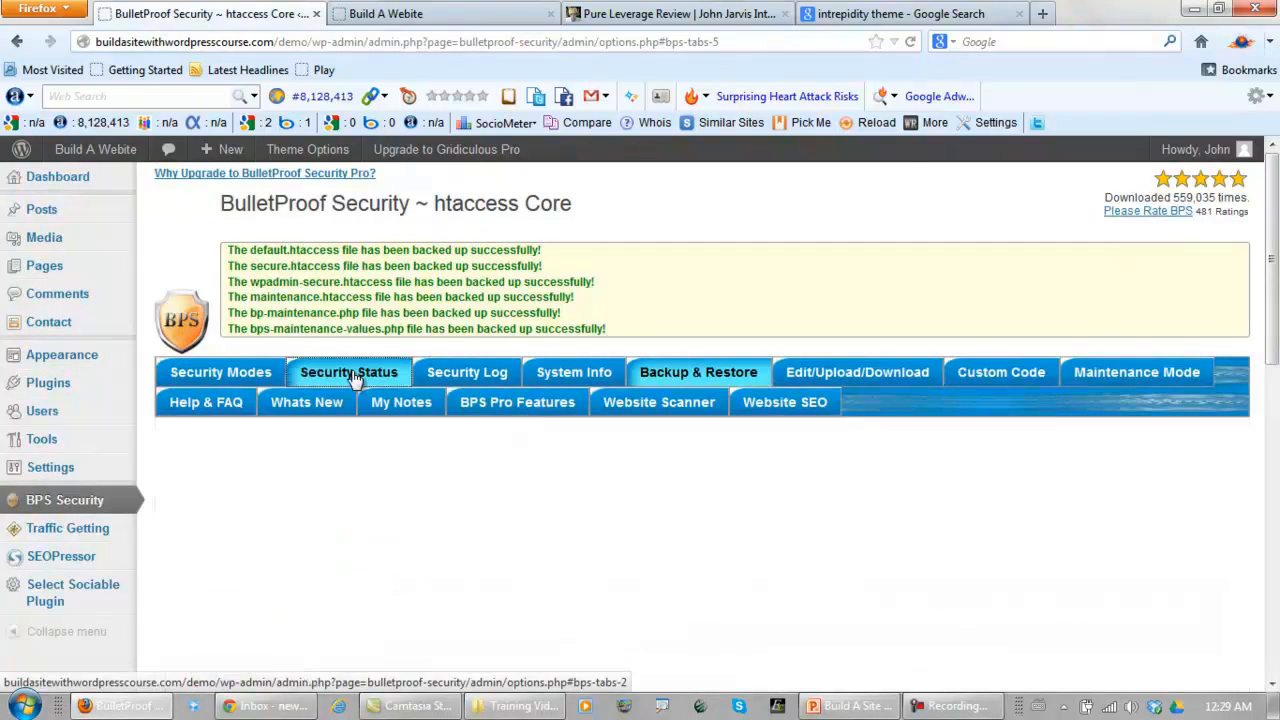
drag(1273, 290, 1274, 258)
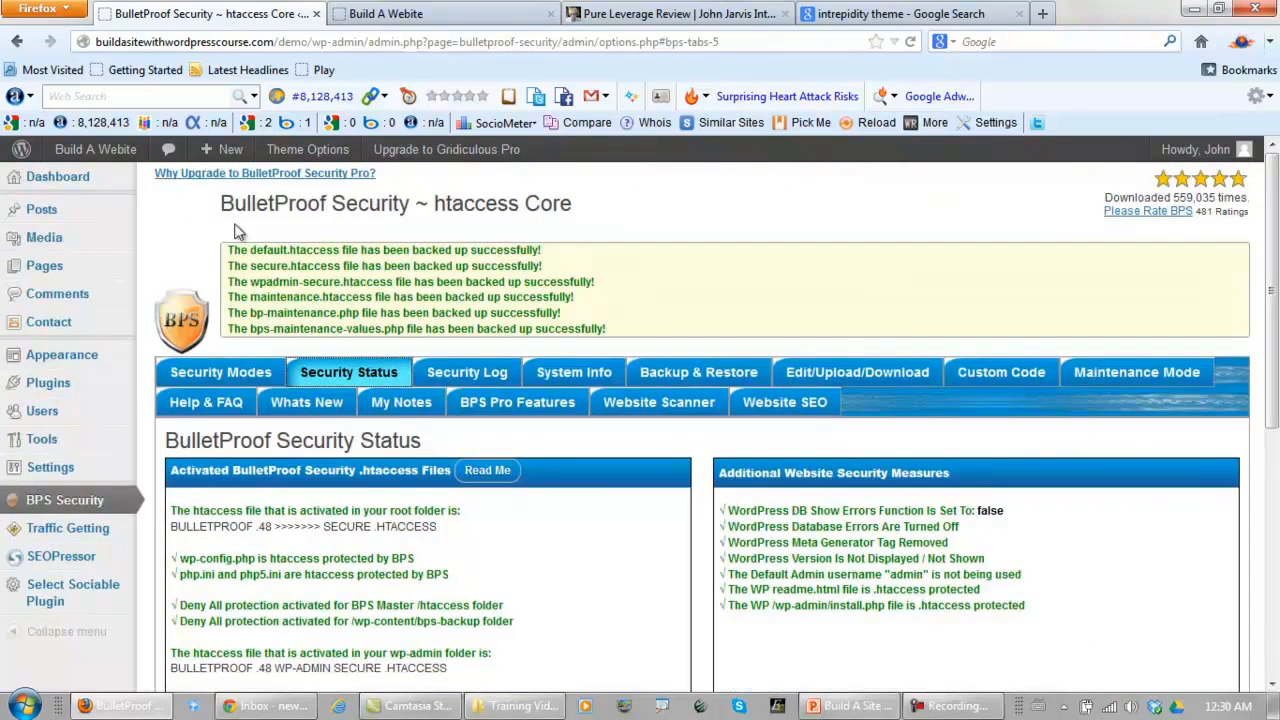
Turn off the dashboard widget in the Traffic Getting SEO plugin's advanced settings and check the WordPress dashboard
click(58, 176)
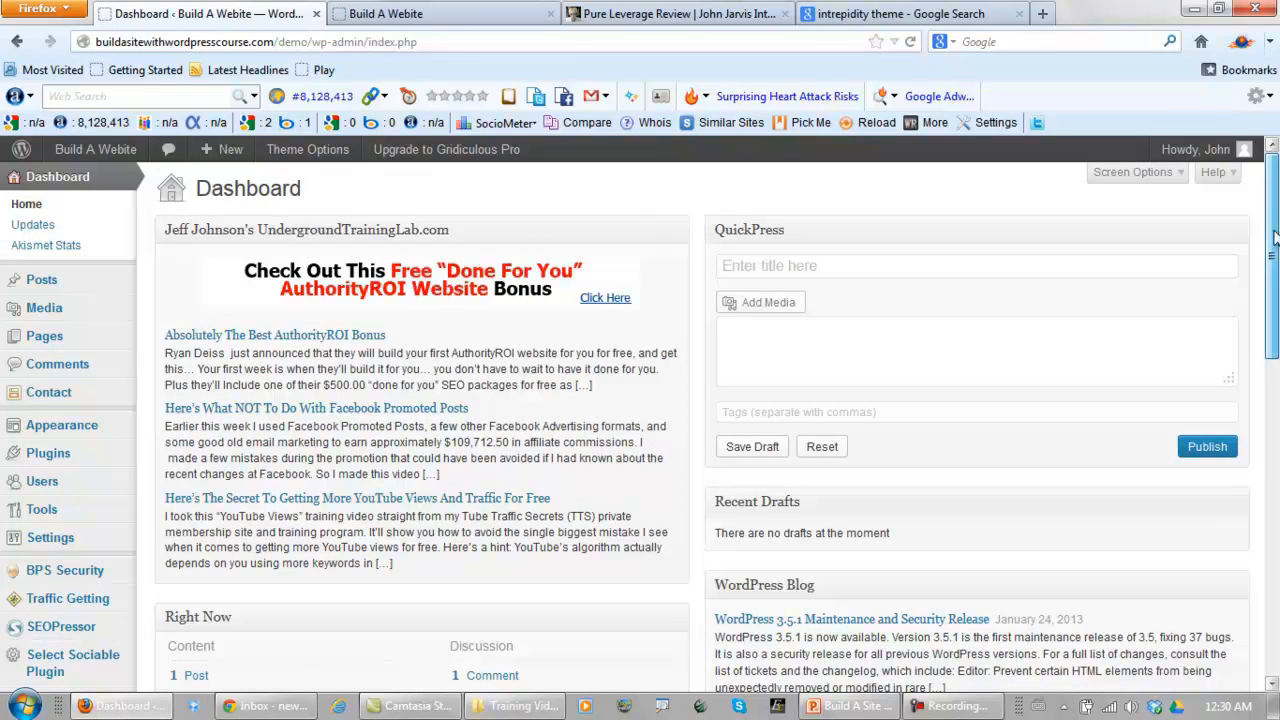
drag(179, 231, 270, 240)
drag(1272, 198, 1272, 374)
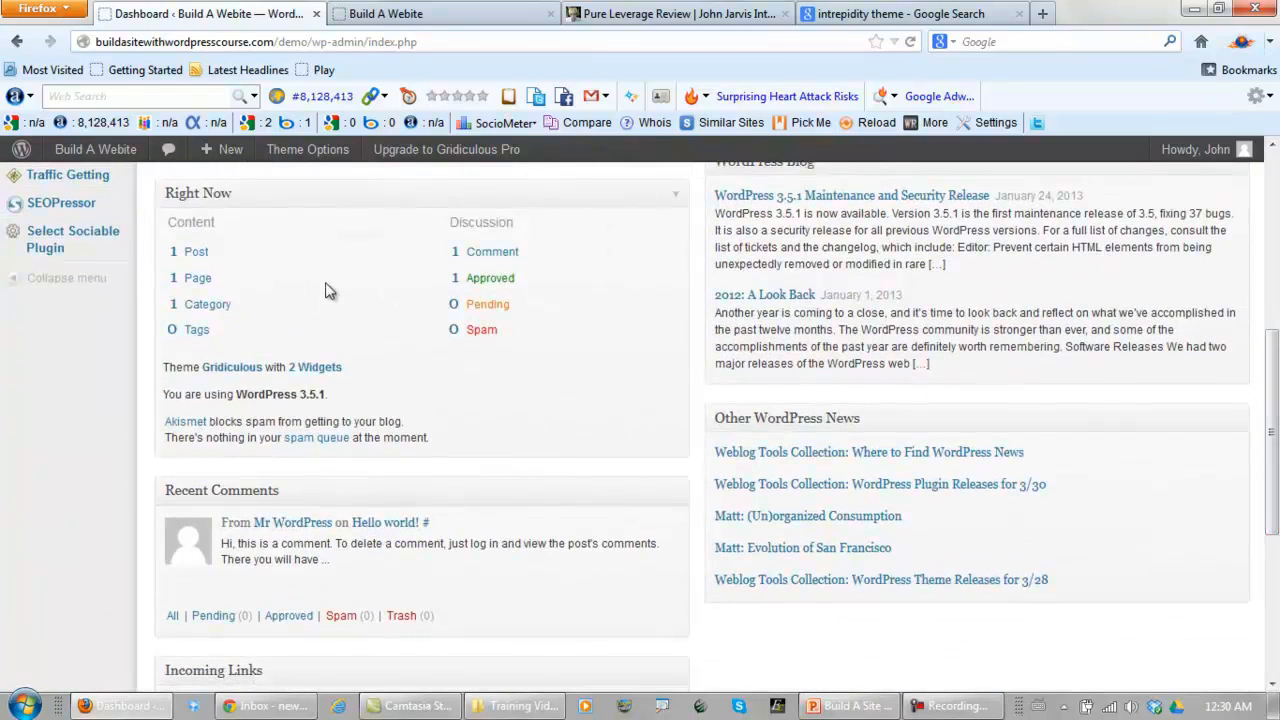
mouse_move(77, 177)
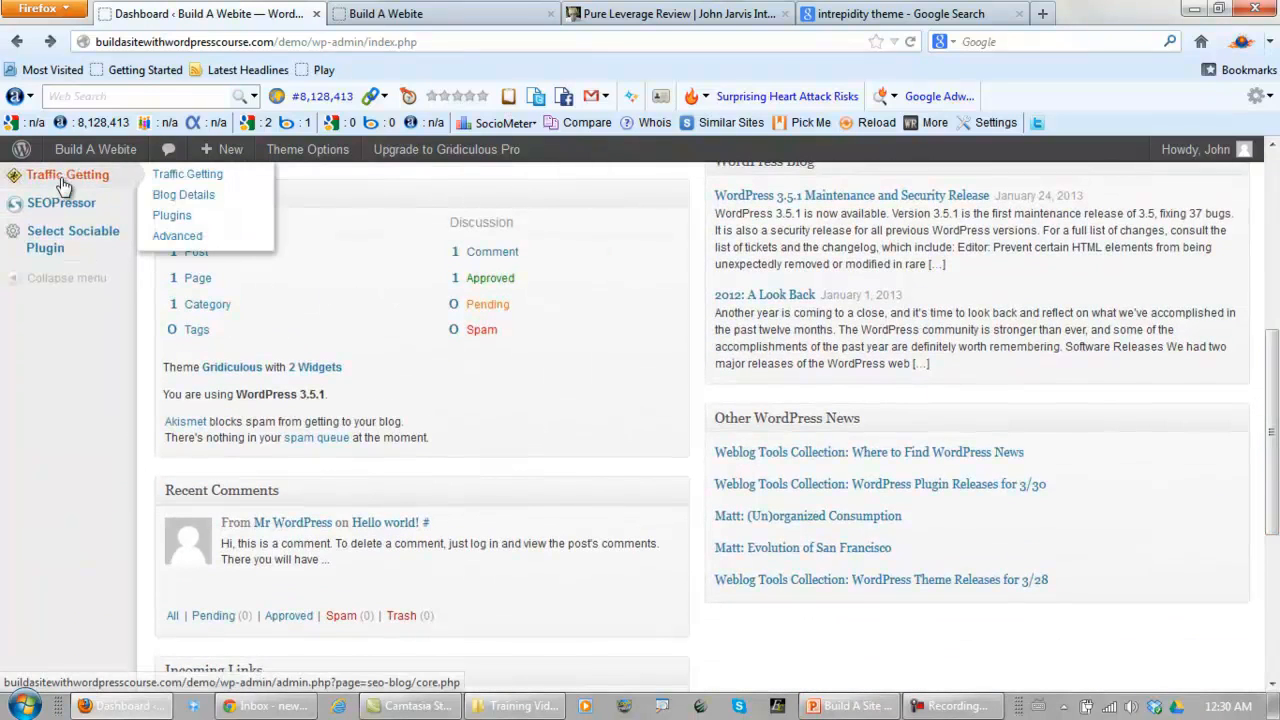
click(187, 240)
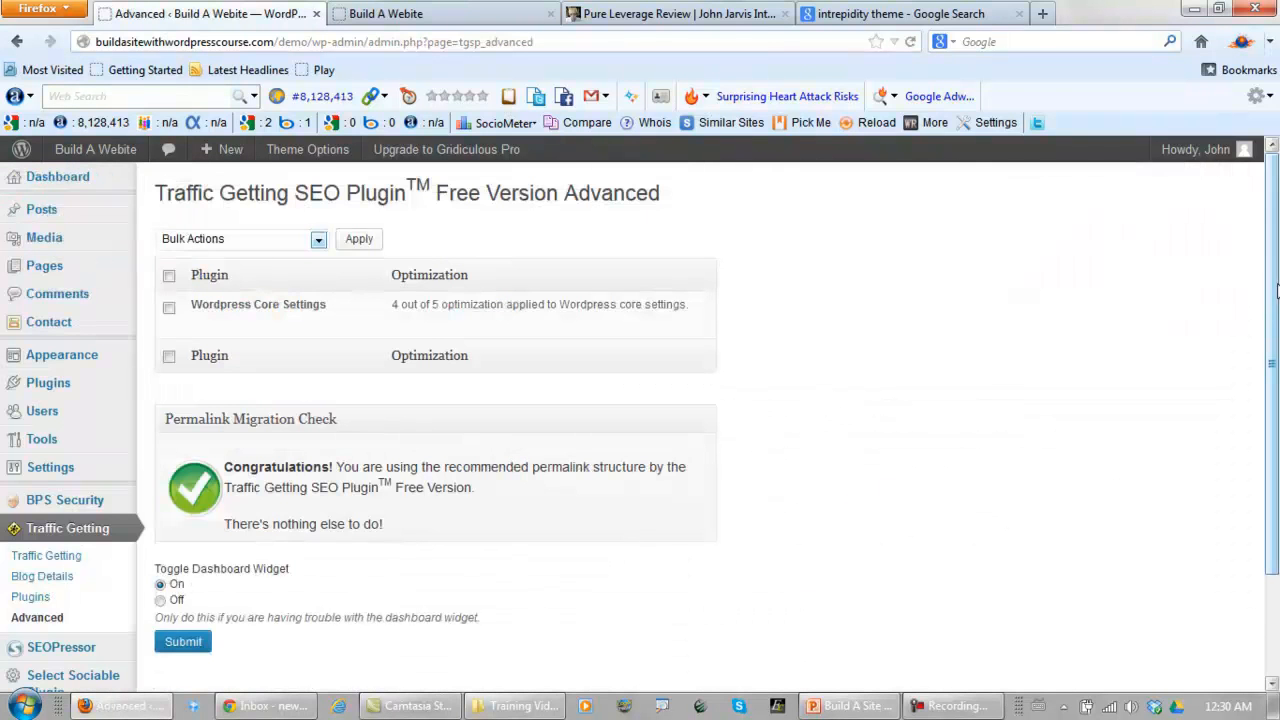
scroll(1277, 290, down, 3)
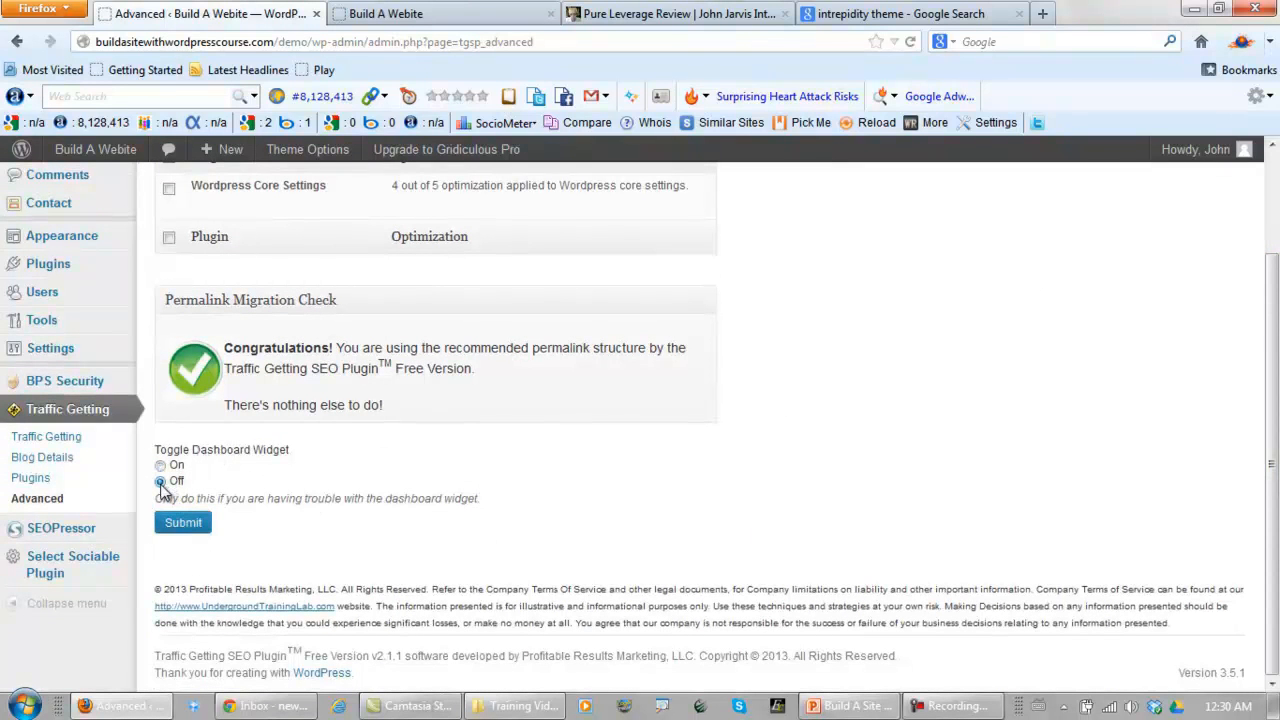
click(181, 523)
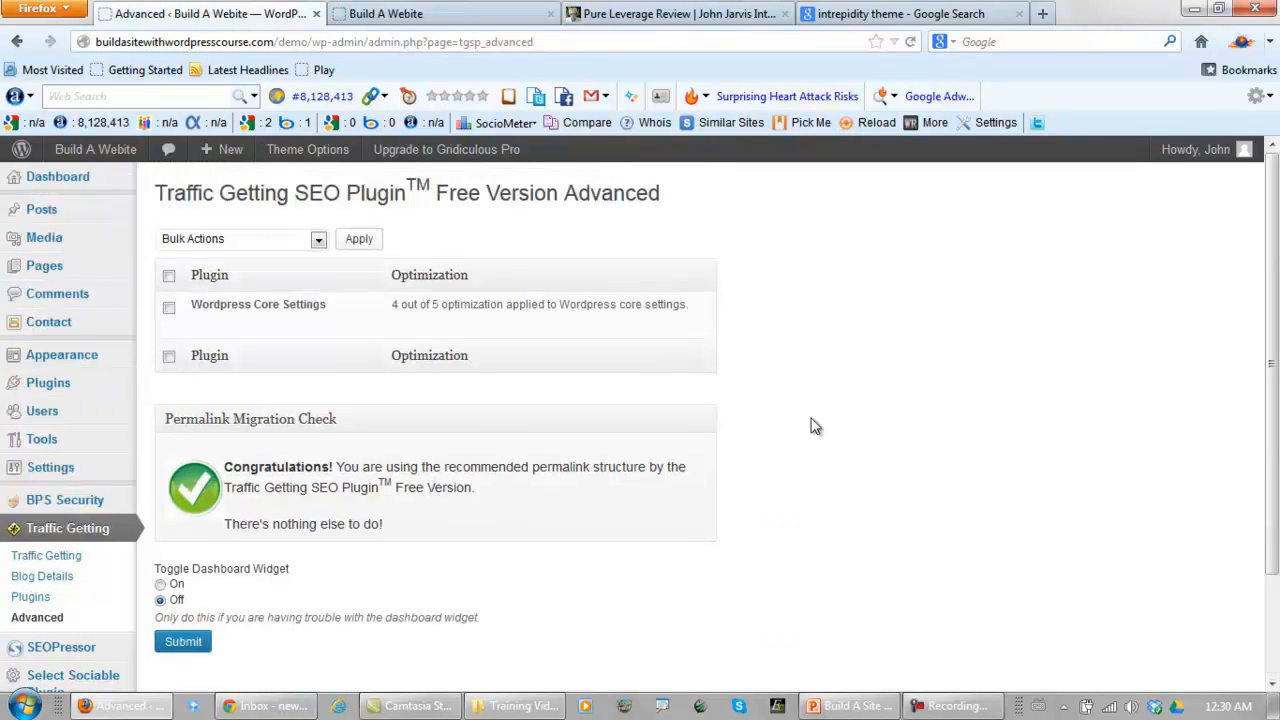
click(50, 176)
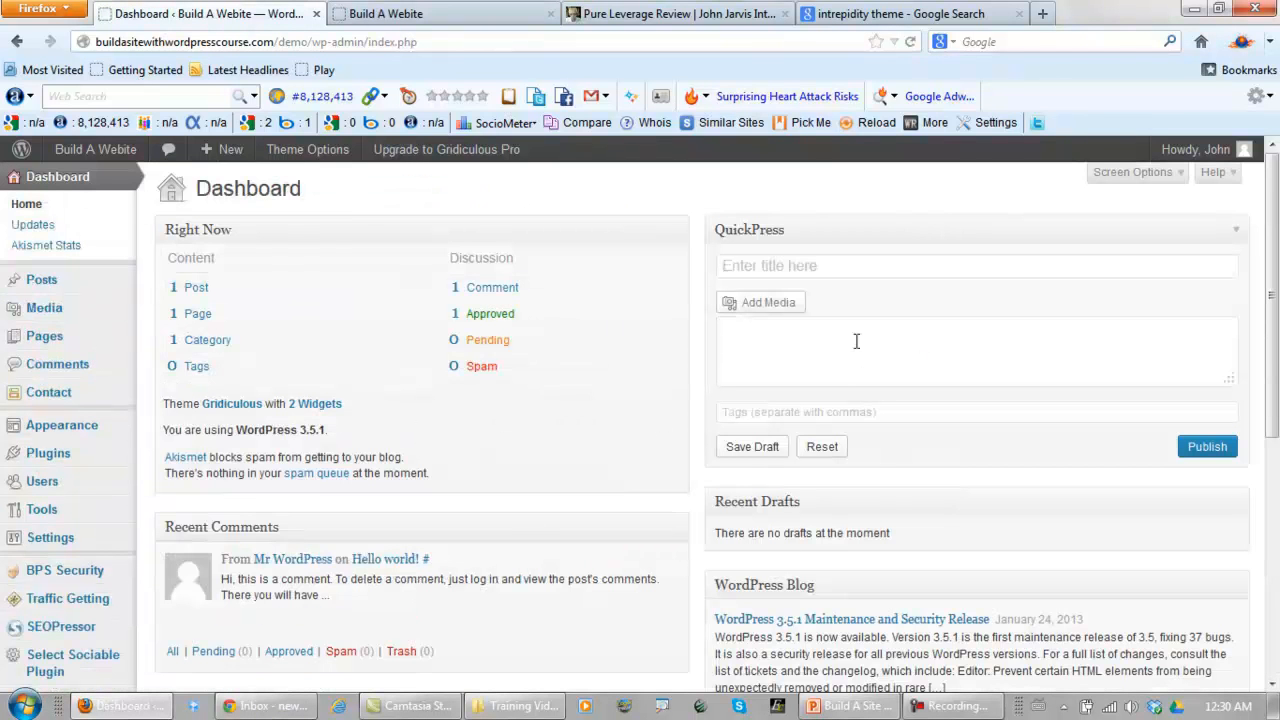
mouse_move(483, 561)
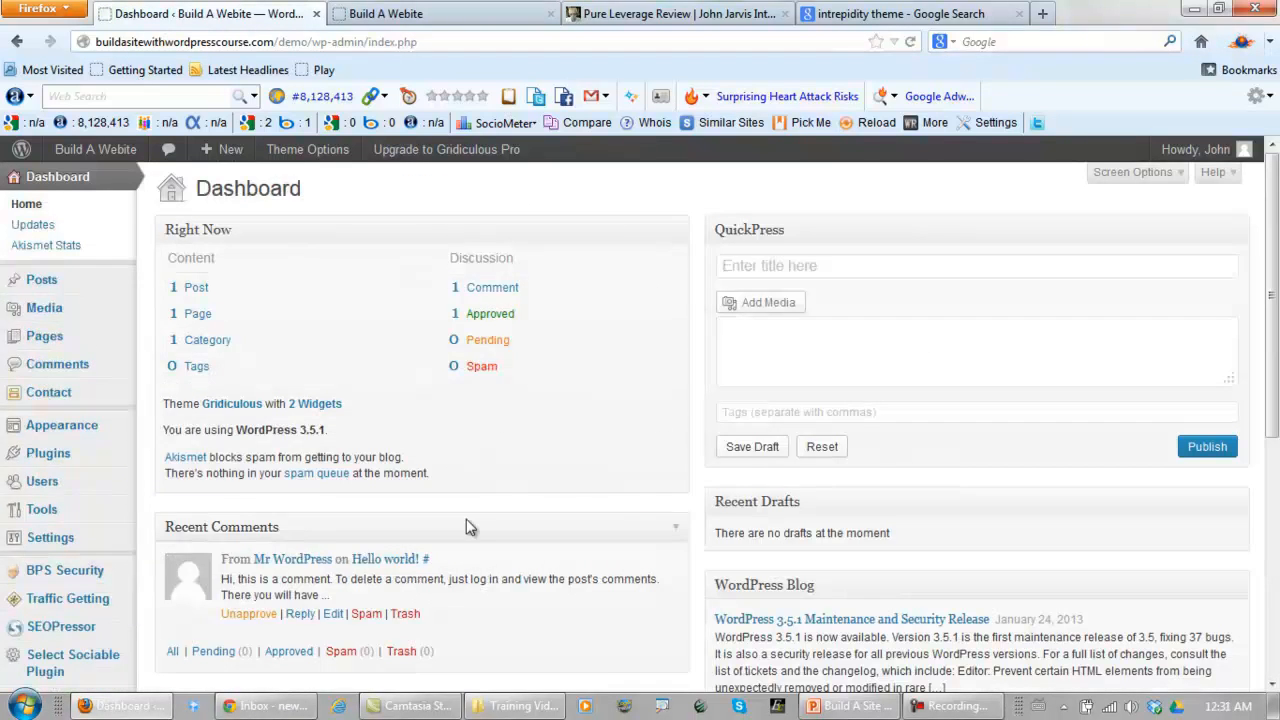
drag(1275, 228, 1190, 220)
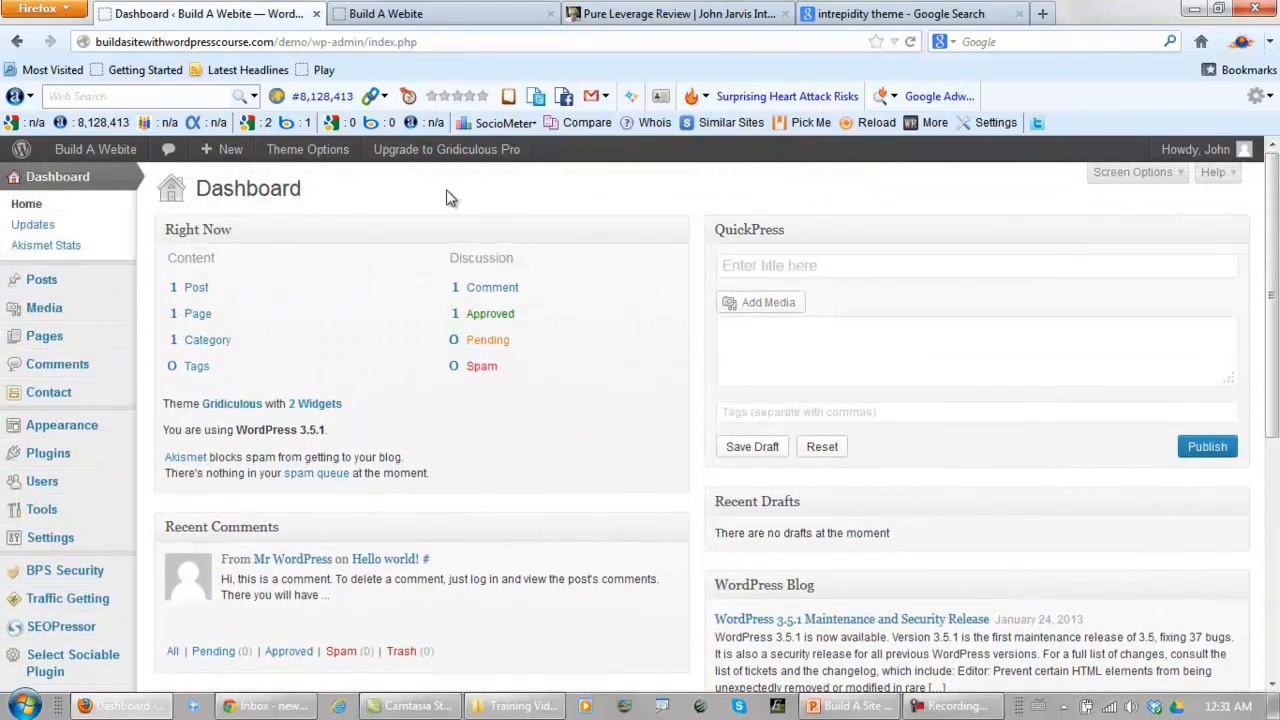